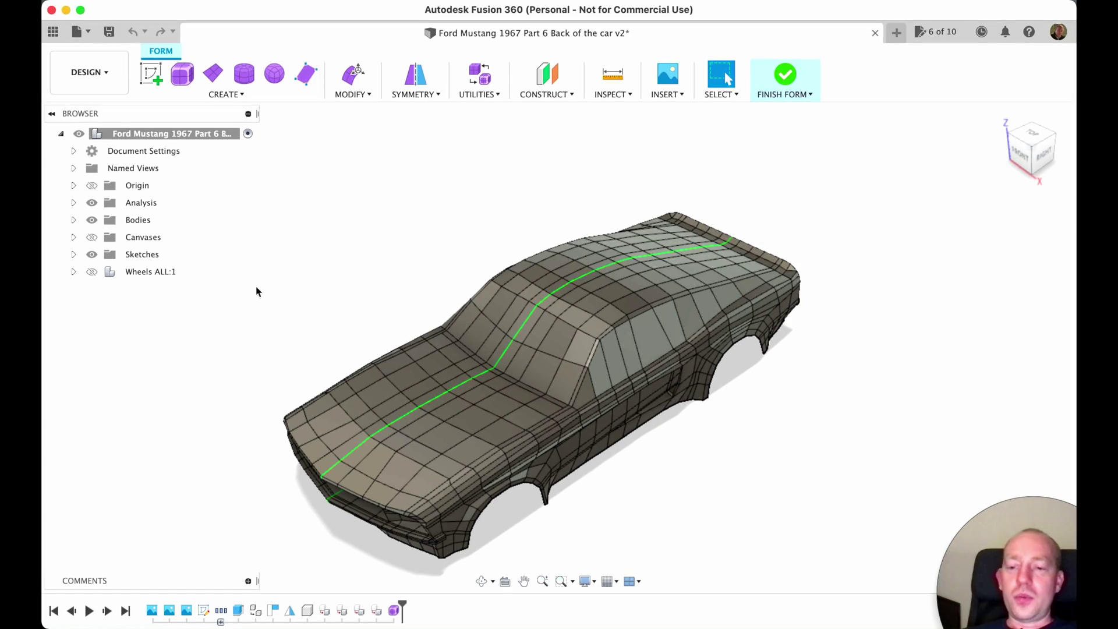
# Examine the transition between the hood and the windshield, comparing smooth display with box display
pyautogui.click(481, 377)
pyautogui.hotkey('ctrl', '3')
pyautogui.scroll(3, 520, 387)
pyautogui.keyDown('shift'); pyautogui.moveTo(519, 387); pyautogui.dragTo(528, 409, button='middle'); pyautogui.keyUp('shift')
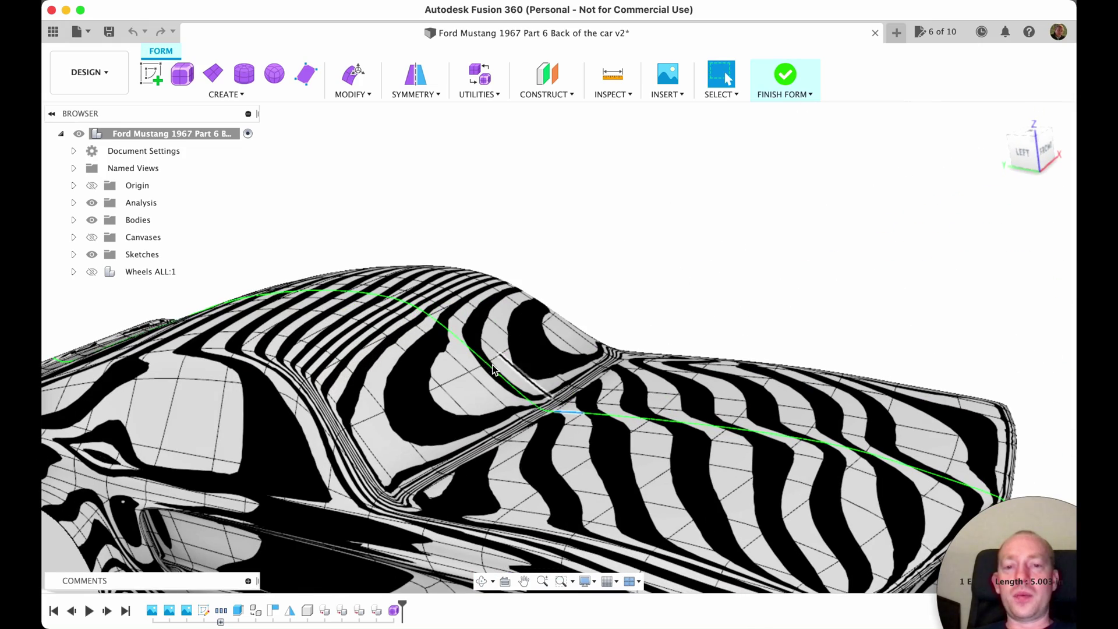
pyautogui.hotkey('ctrl', '1')
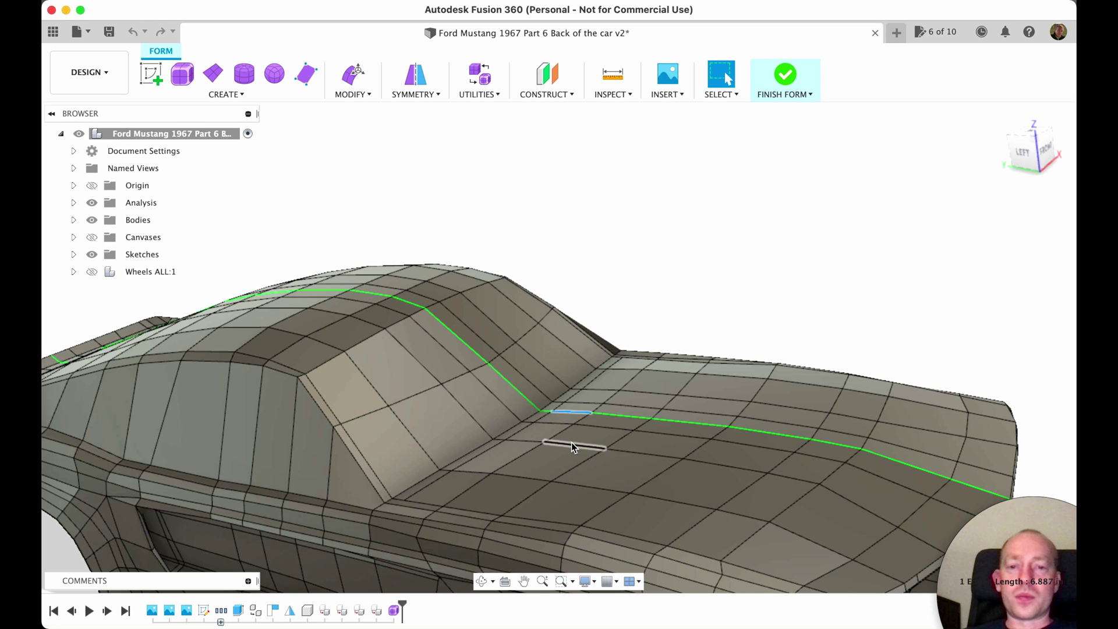
pyautogui.scroll(3, 571, 442)
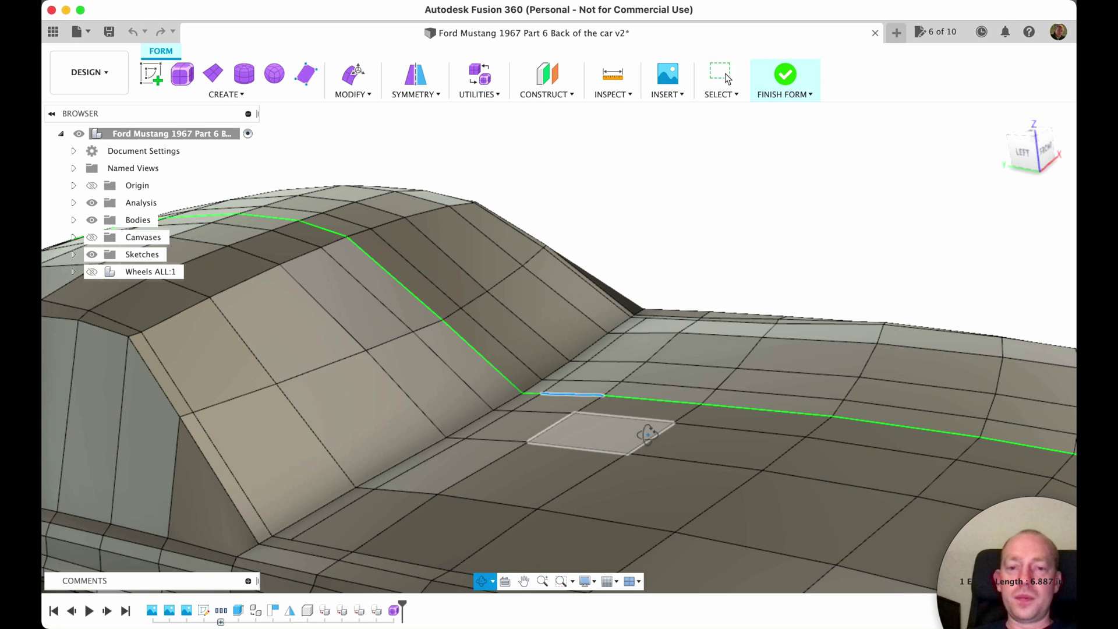
pyautogui.keyDown('shift'); pyautogui.moveTo(632, 440); pyautogui.dragTo(484, 442, button='middle'); pyautogui.keyUp('shift')
pyautogui.click(389, 453)
pyautogui.press('e')
pyautogui.scroll(4, 399, 317)
pyautogui.keyDown('shift'); pyautogui.moveTo(389, 453); pyautogui.dragTo(964, 466, button='middle'); pyautogui.keyUp('shift')
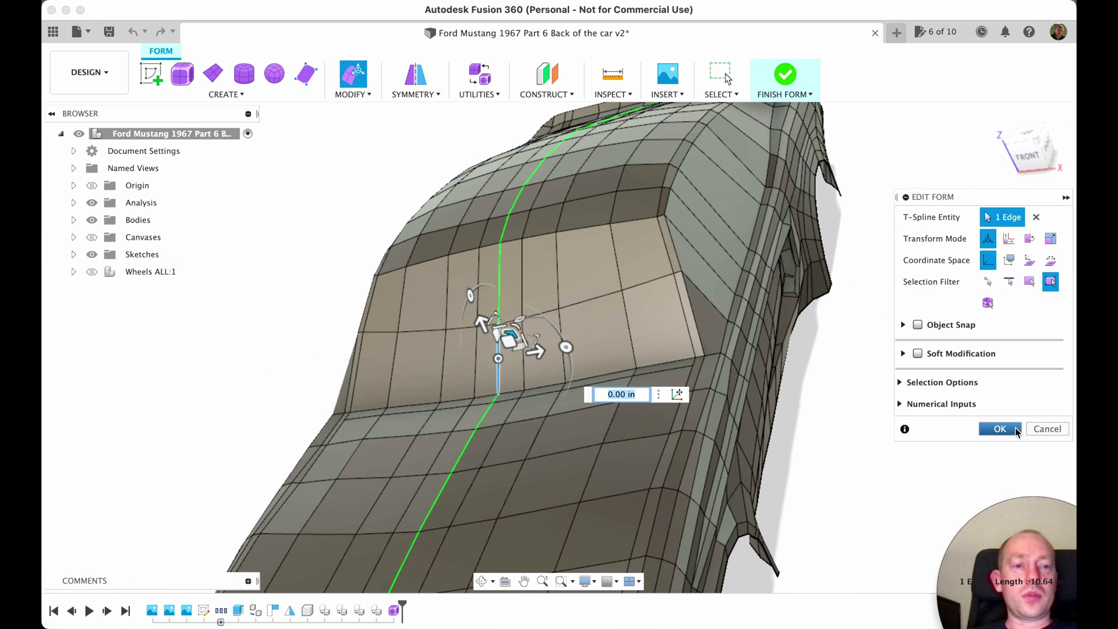
pyautogui.click(999, 429)
# Delete the row of edges running along the lower inner edge of the taillight recess at the back of the car
pyautogui.click(1048, 152)
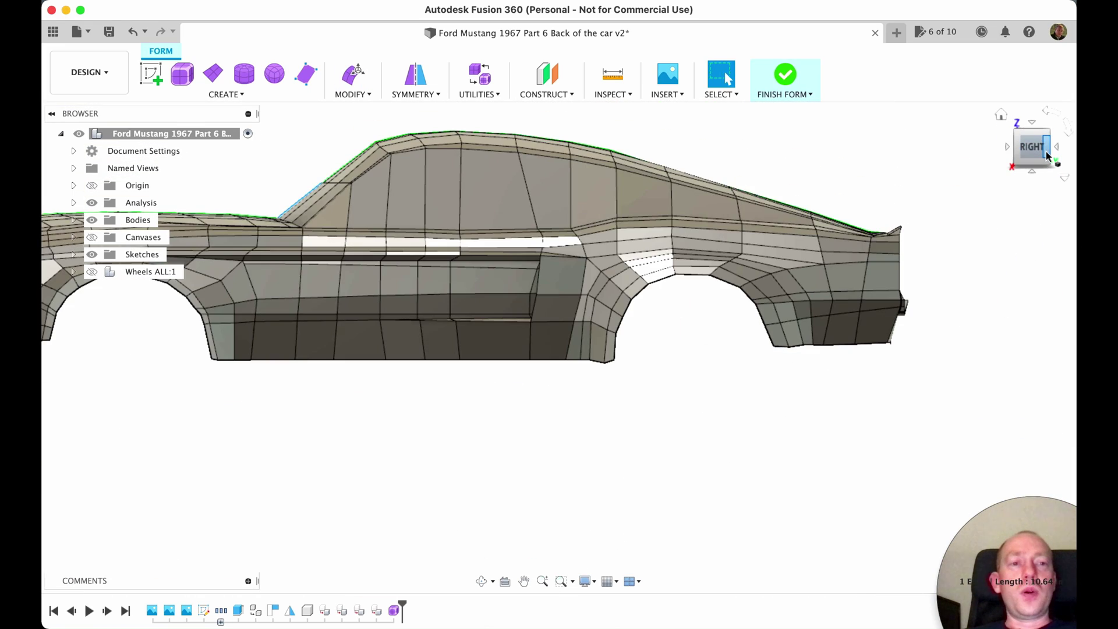
pyautogui.click(1047, 152)
pyautogui.scroll(5, 708, 349)
pyautogui.keyDown('shift'); pyautogui.moveTo(708, 349); pyautogui.dragTo(897, 407, button='middle'); pyautogui.keyUp('shift')
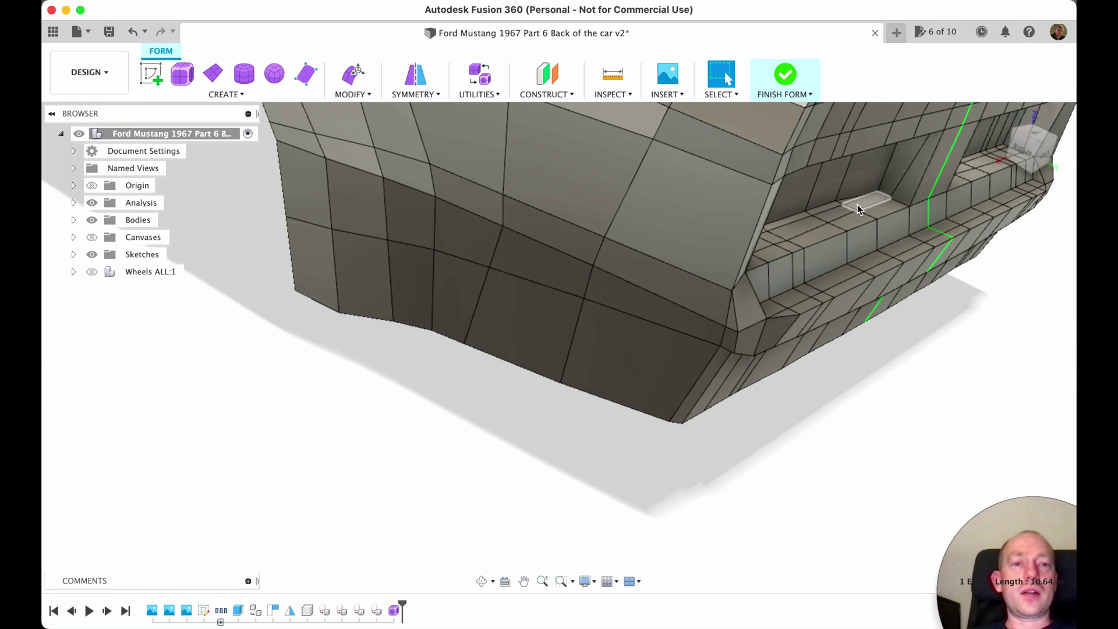
pyautogui.scroll(2, 855, 198)
pyautogui.scroll(5, 854, 198)
pyautogui.scroll(-5, 838, 205)
pyautogui.keyDown('shift'); pyautogui.moveTo(836, 207); pyautogui.dragTo(798, 212, button='middle'); pyautogui.keyUp('shift')
pyautogui.keyDown('shift'); pyautogui.moveTo(652, 222); pyautogui.dragTo(543, 243, button='middle'); pyautogui.keyUp('shift')
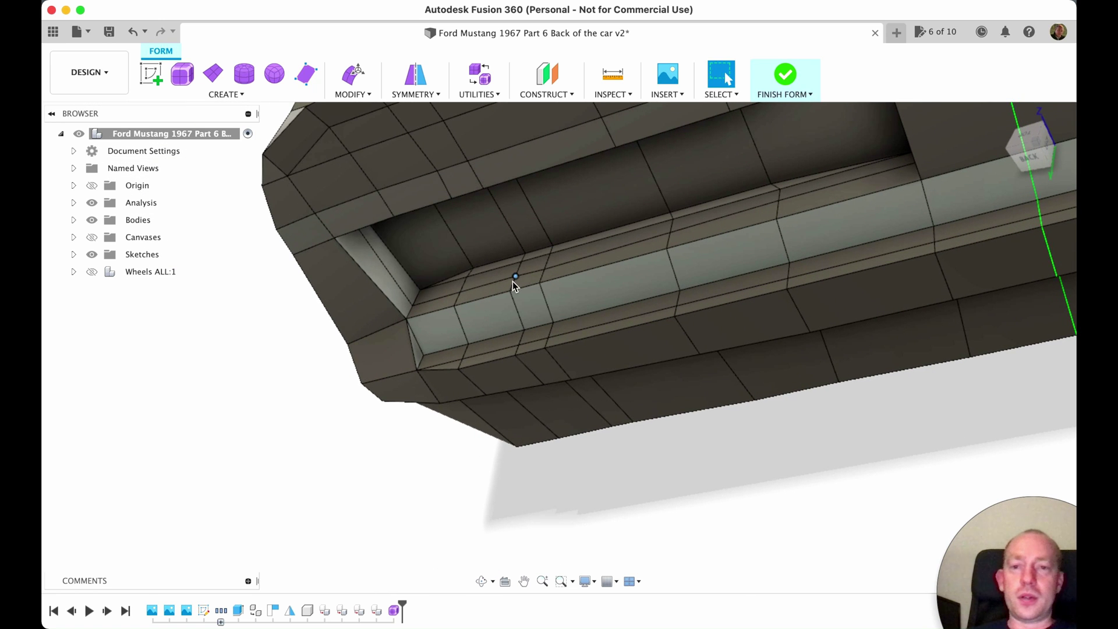
pyautogui.click(455, 278)
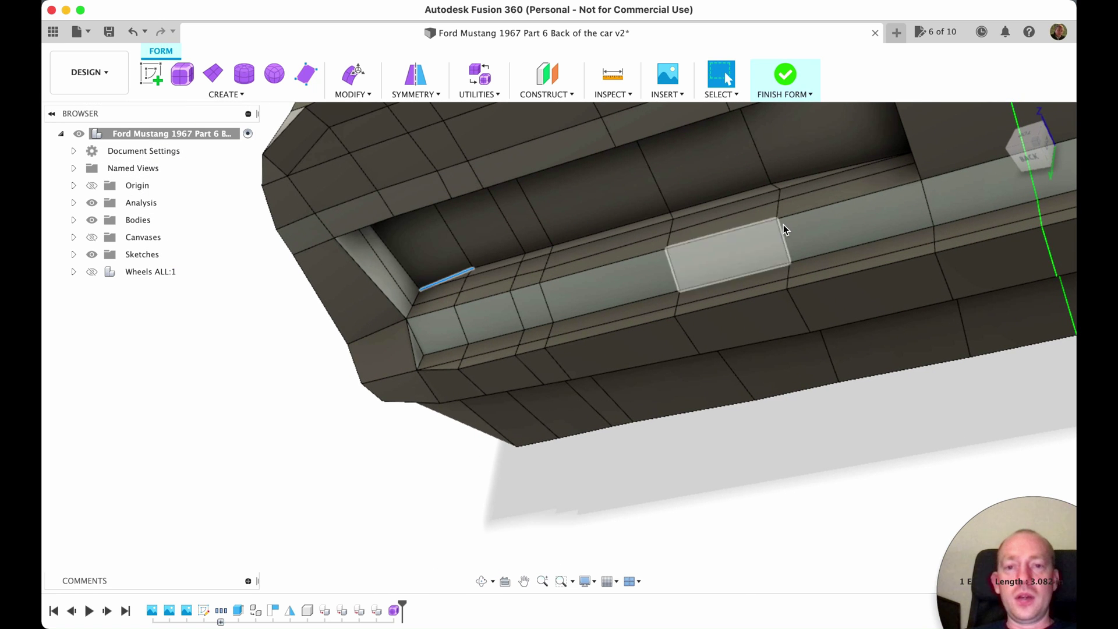
pyautogui.doubleClick(810, 177)
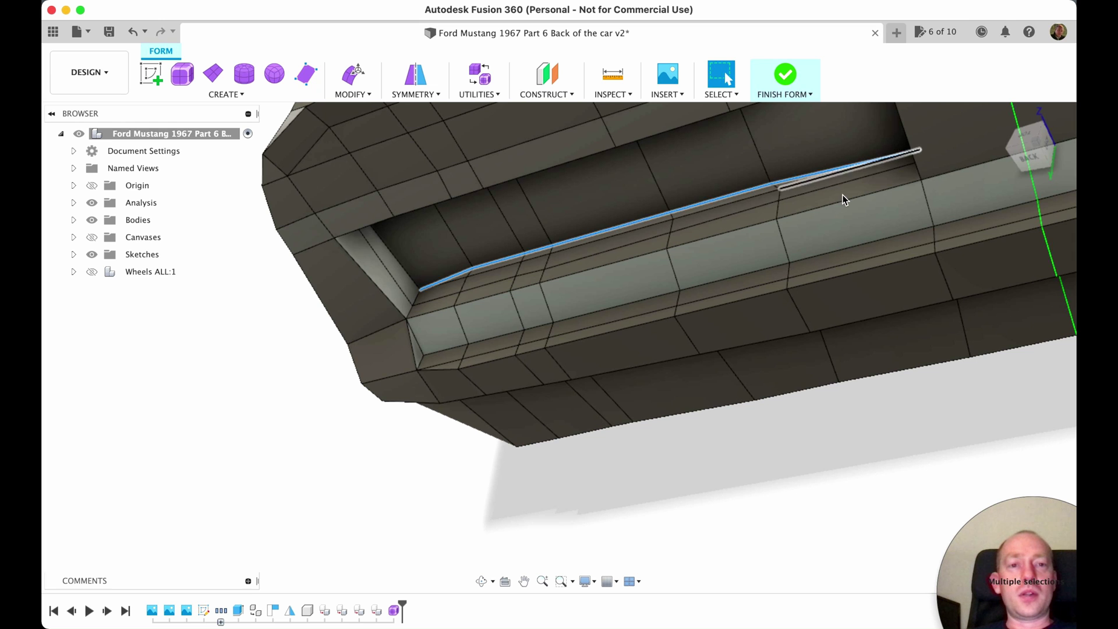
pyautogui.press('Delete')
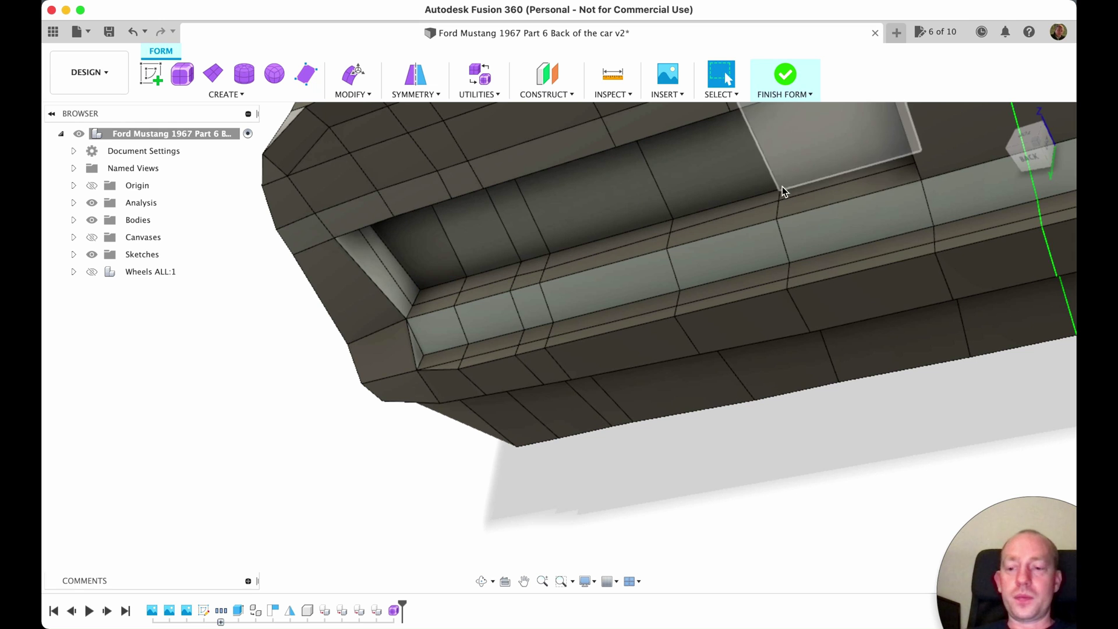
# Delete the matching row of edges along the upper inner edge of the taillight recess
pyautogui.keyDown('shift'); pyautogui.moveTo(781, 186); pyautogui.dragTo(770, 131, button='middle'); pyautogui.keyUp('shift')
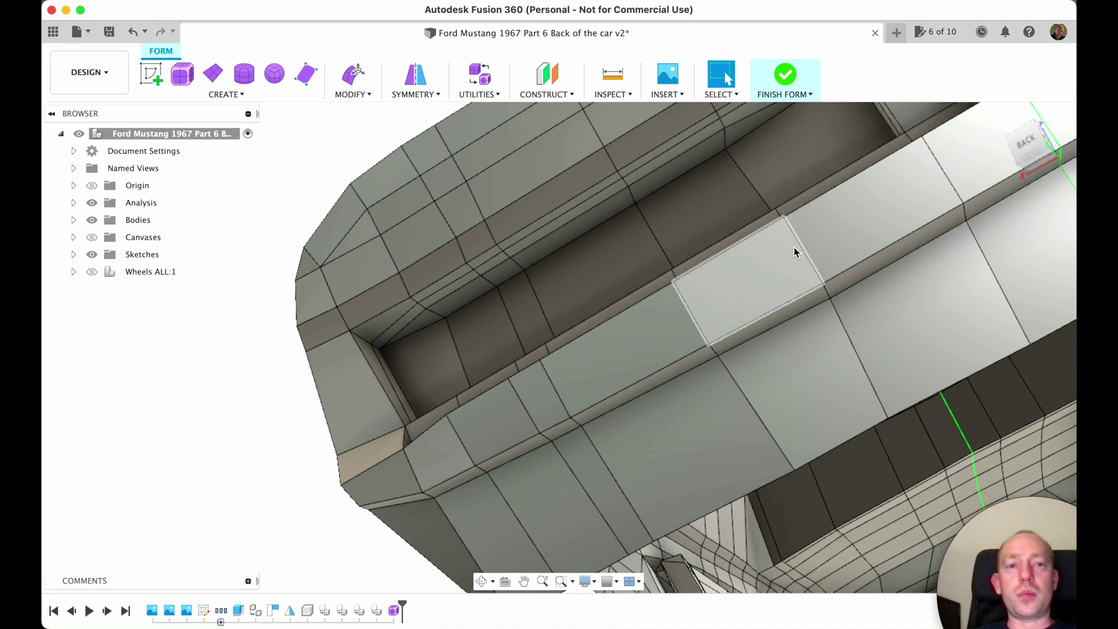
pyautogui.click(425, 328)
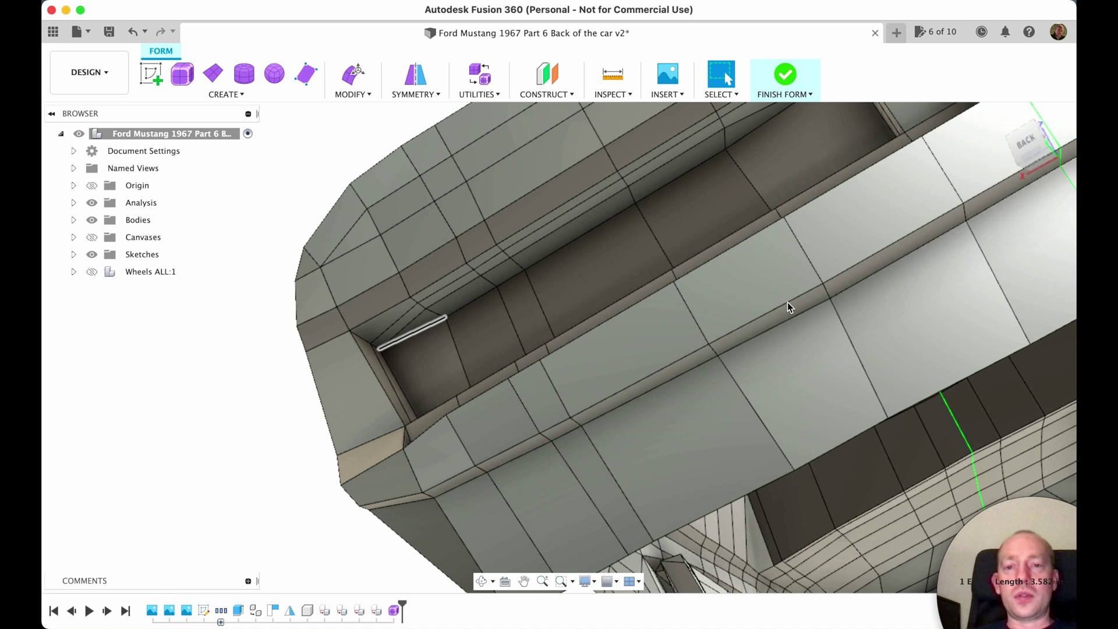
pyautogui.doubleClick(766, 125)
pyautogui.press('Delete')
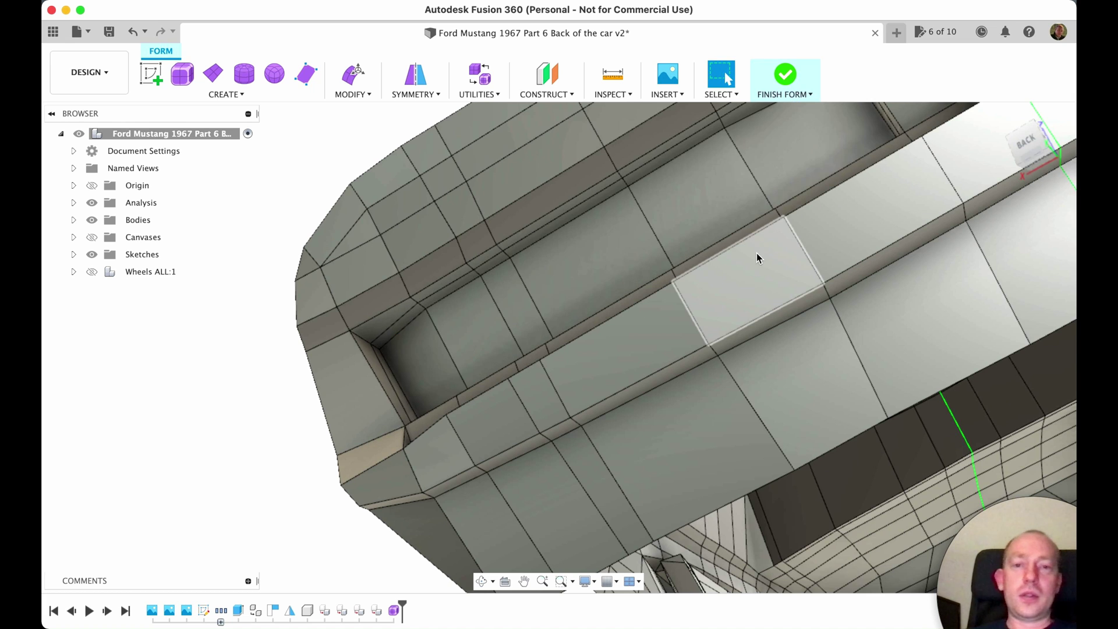
# Flatten the taillight recess's six back faces in depth with a scale of 0 in Edit Form, and nudge them slightly into the car
pyautogui.keyDown('shift'); pyautogui.moveTo(747, 251); pyautogui.dragTo(596, 282, button='middle'); pyautogui.keyUp('shift')
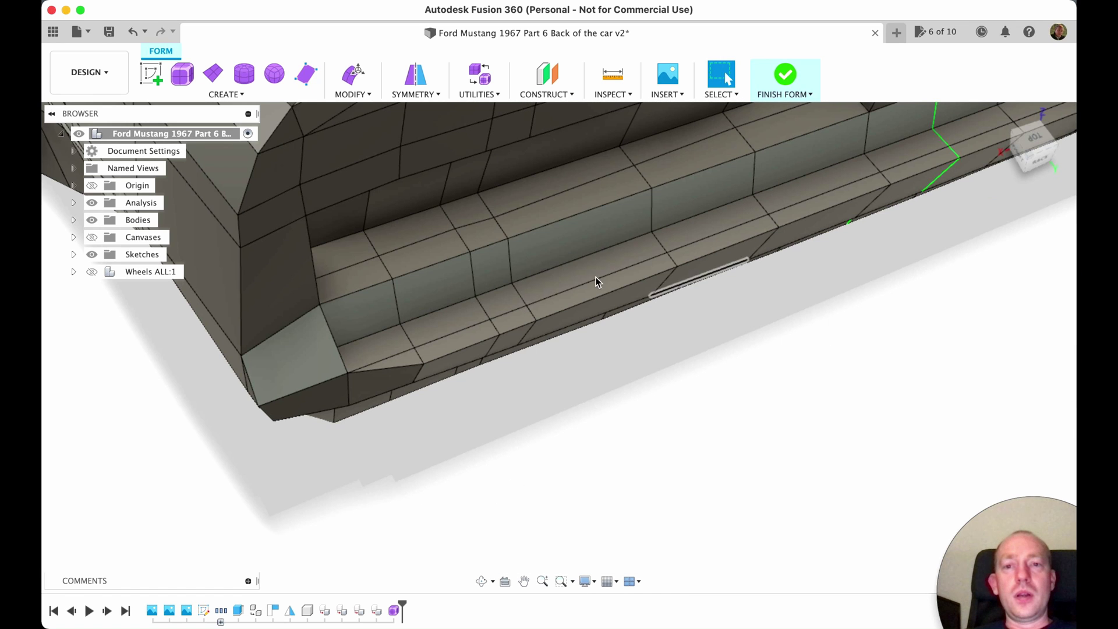
pyautogui.doubleClick(497, 188)
pyautogui.keyDown('shift'); pyautogui.moveTo(582, 219); pyautogui.dragTo(641, 175, button='middle'); pyautogui.keyUp('shift')
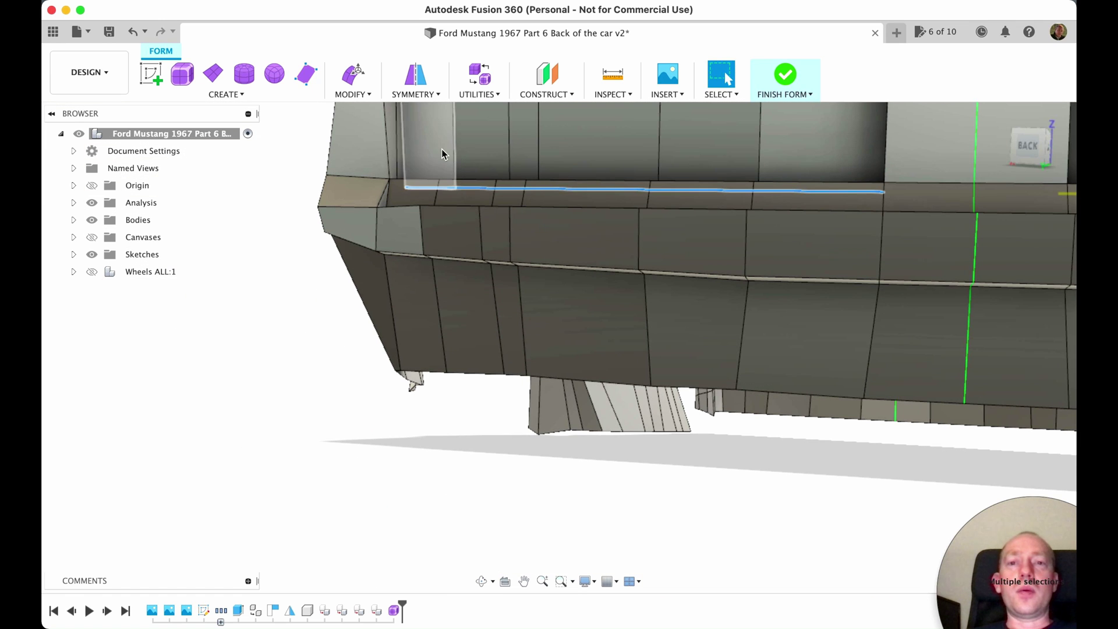
pyautogui.click(426, 146)
pyautogui.doubleClick(838, 150)
pyautogui.keyDown('shift'); pyautogui.moveTo(838, 149); pyautogui.dragTo(1003, 192, button='middle'); pyautogui.keyUp('shift')
pyautogui.click(353, 74)
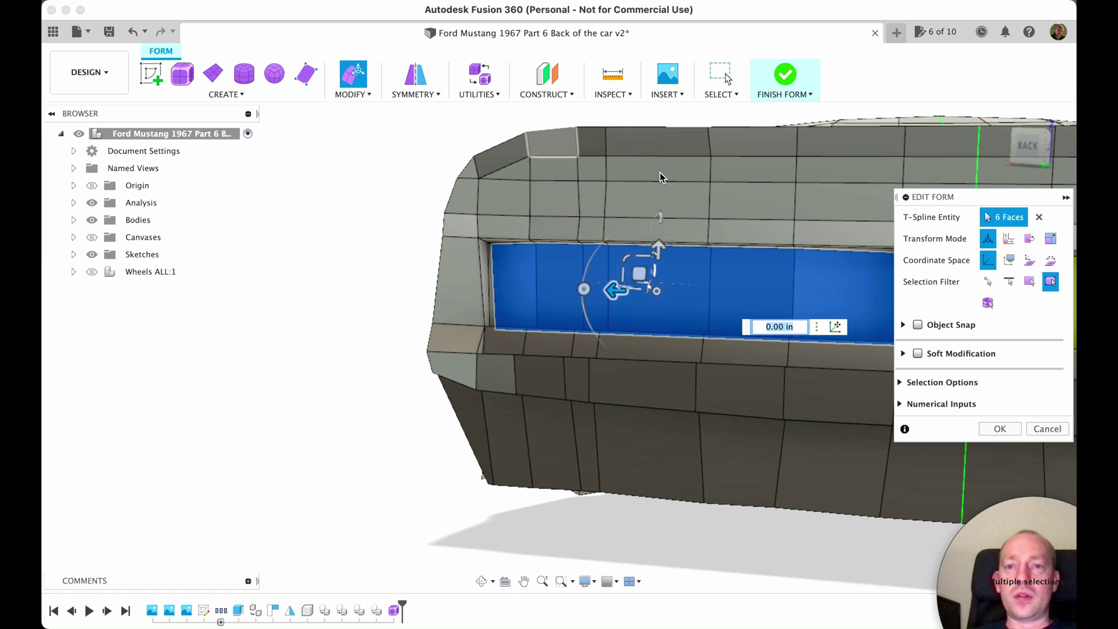
pyautogui.moveTo(1026, 143); pyautogui.dragTo(1019, 217)
pyautogui.moveTo(838, 308); pyautogui.dragTo(681, 7, button='middle')
pyautogui.moveTo(691, 308); pyautogui.dragTo(683, 28, button='middle')
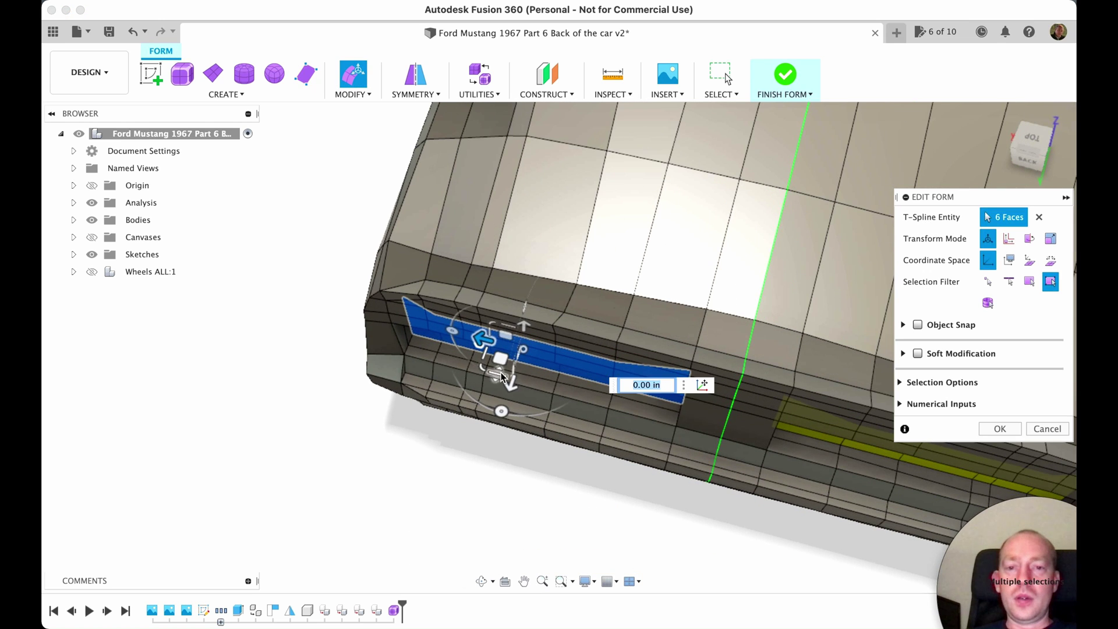
pyautogui.click(498, 374)
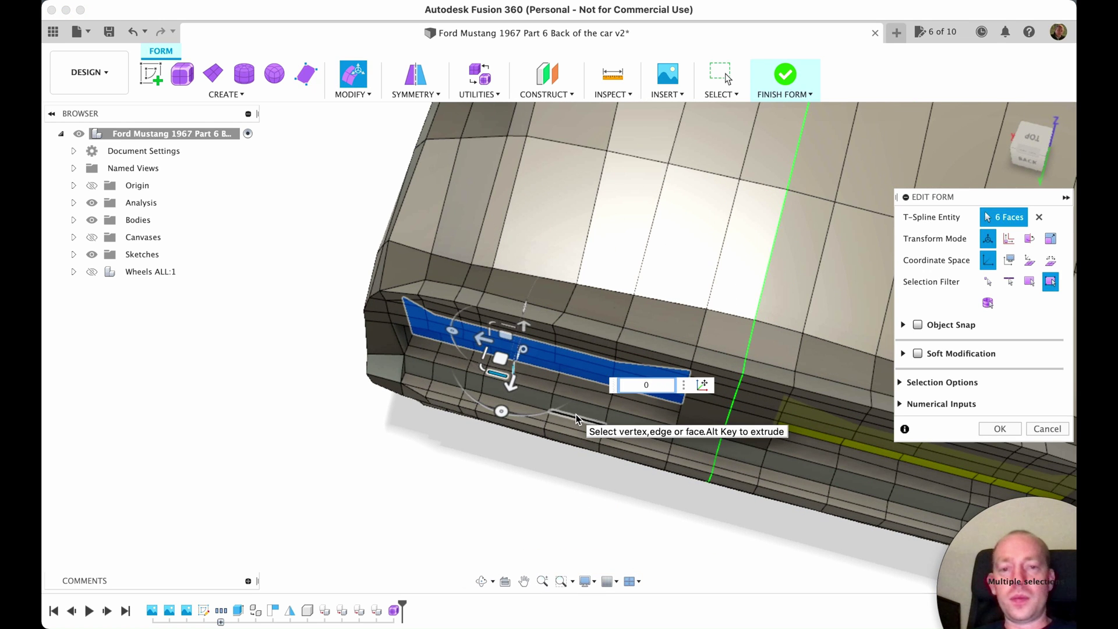
pyautogui.moveTo(514, 391); pyautogui.dragTo(512, 381)
pyautogui.click(1003, 430)
# Flatten the 14-edge loop around the taillight recess in the depth direction with Edit Form
pyautogui.keyDown('shift'); pyautogui.moveTo(569, 380); pyautogui.dragTo(582, 269, button='middle'); pyautogui.keyUp('shift')
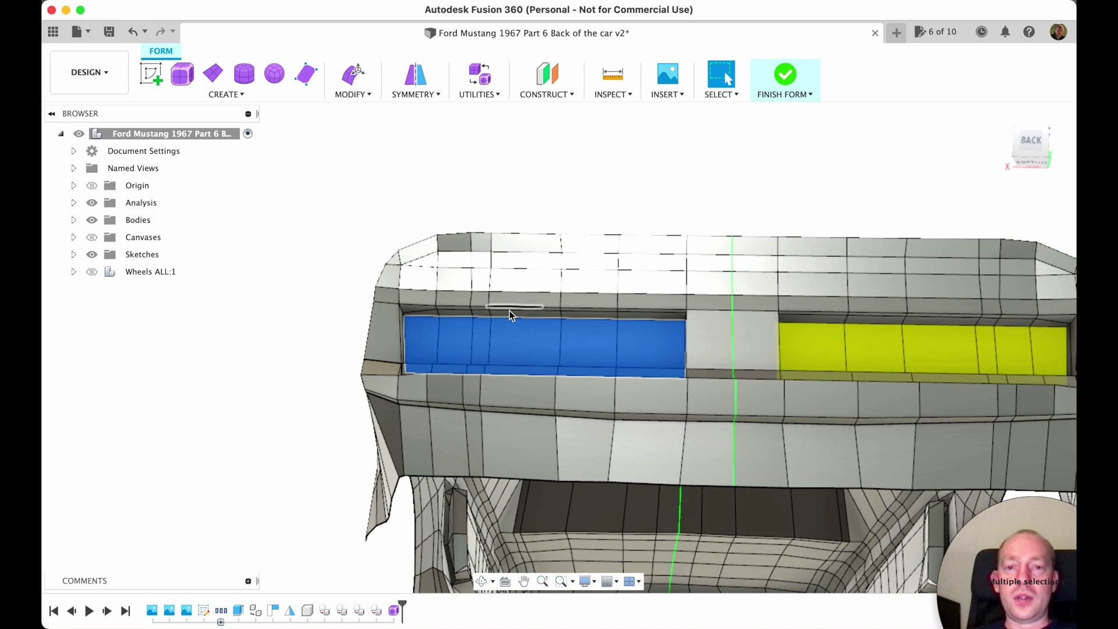
pyautogui.doubleClick(509, 313)
pyautogui.click(353, 74)
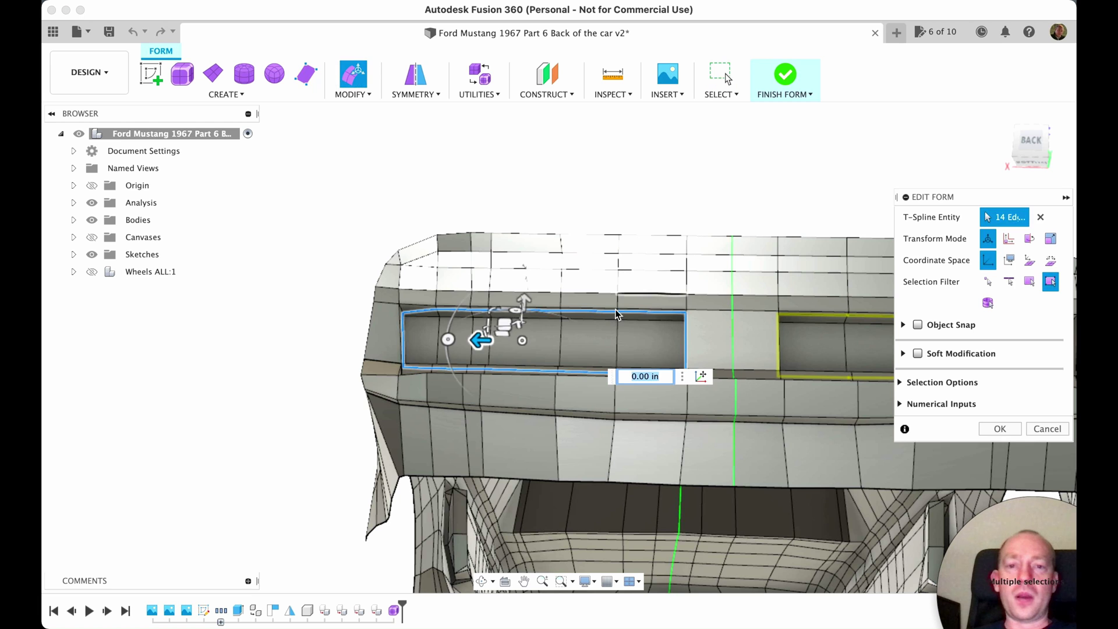
pyautogui.keyDown('shift'); pyautogui.moveTo(687, 178); pyautogui.dragTo(686, 312, button='middle'); pyautogui.keyUp('shift')
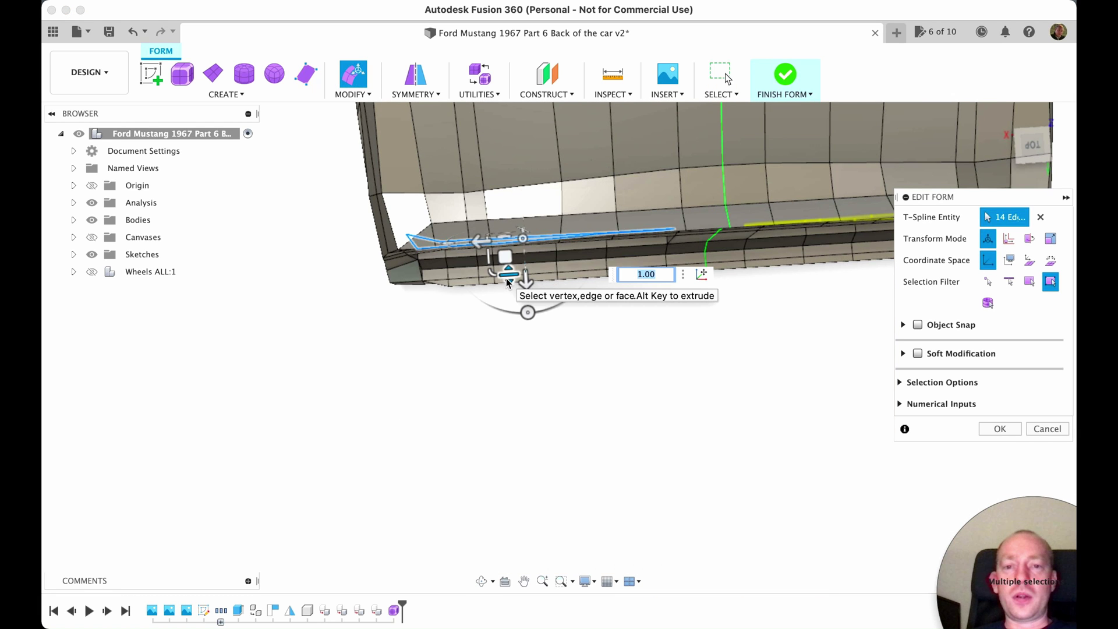
# Align the three side edges at the outer end of the taillight recess by scaling them to 0 across the car's width
pyautogui.keyDown('shift'); pyautogui.moveTo(508, 282); pyautogui.dragTo(385, 236, button='middle'); pyautogui.keyUp('shift')
pyautogui.scroll(5, 412, 231)
pyautogui.click(422, 233)
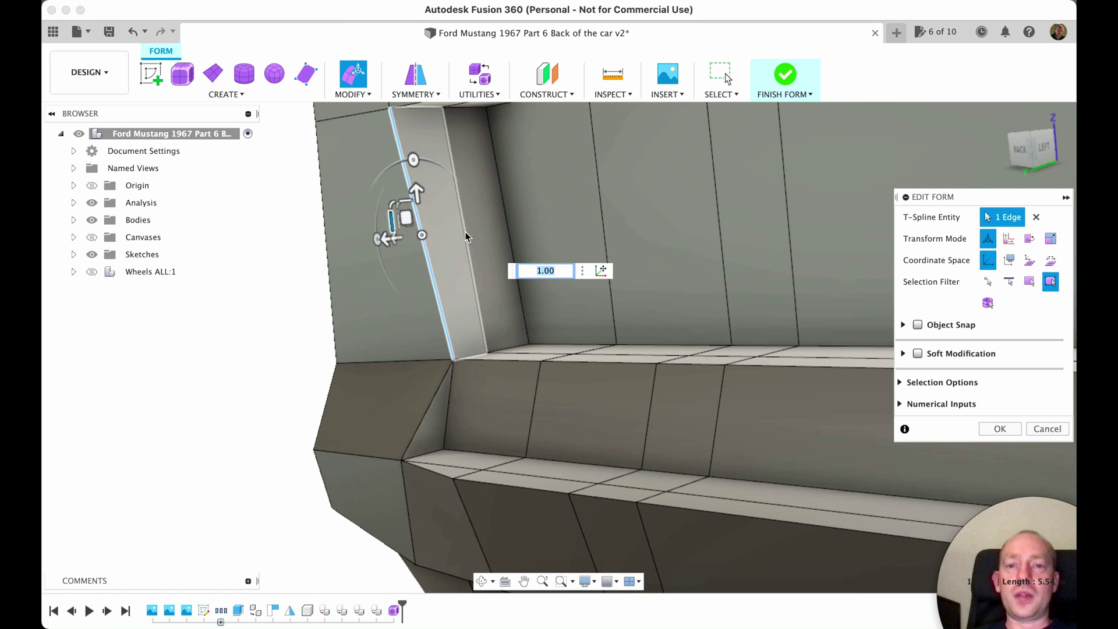
pyautogui.keyDown('shift'); pyautogui.click(467, 239); pyautogui.keyUp('shift')
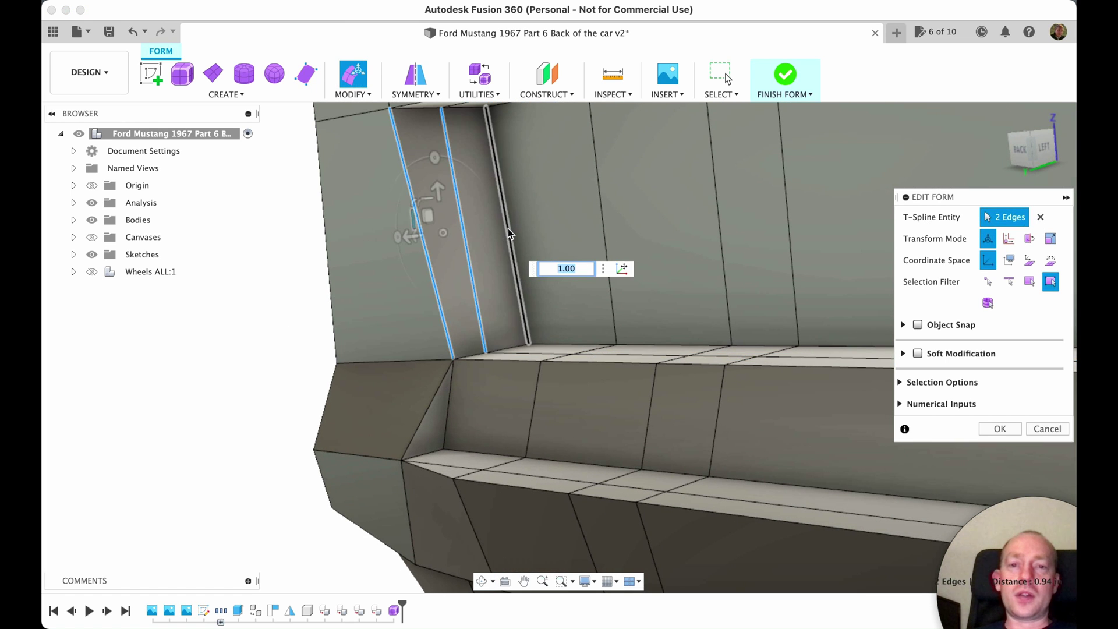
pyautogui.keyDown('shift'); pyautogui.click(508, 233); pyautogui.keyUp('shift')
pyautogui.keyDown('shift'); pyautogui.moveTo(511, 201); pyautogui.dragTo(642, 221, button='middle'); pyautogui.keyUp('shift')
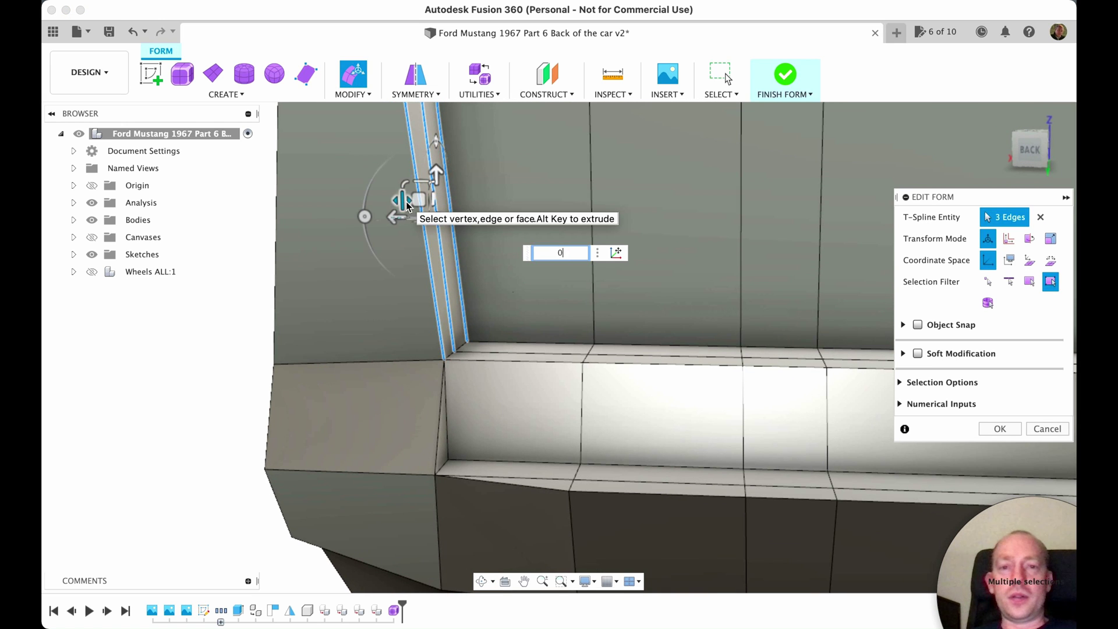
pyautogui.scroll(-5, 408, 205)
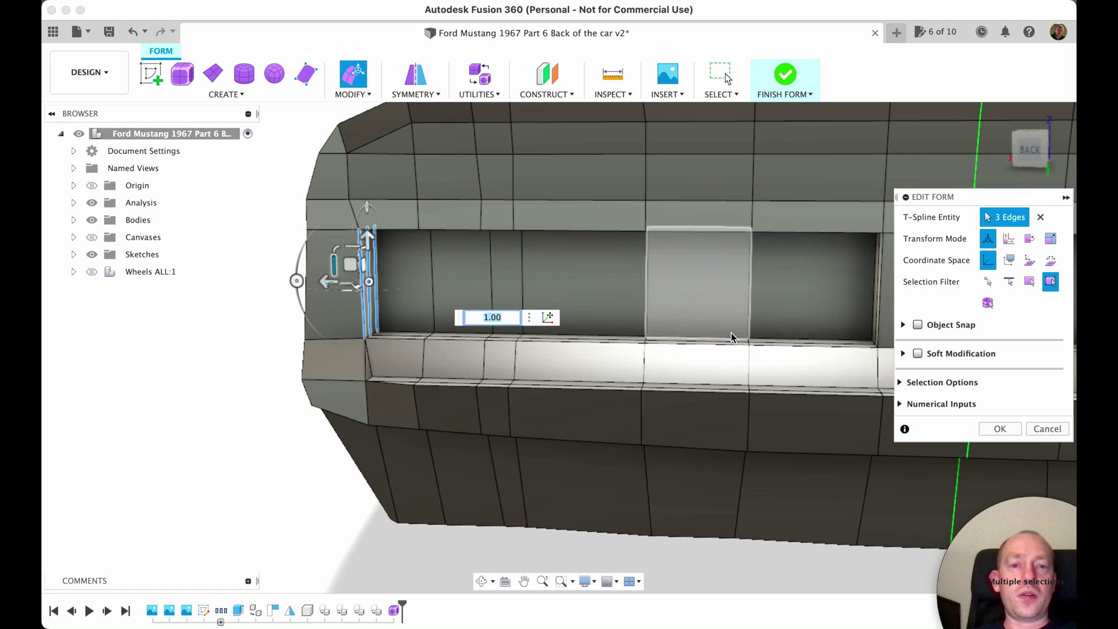
pyautogui.click(1000, 430)
# Insert an edge loop between the taillight recess's inner end and the nearest vertical edge loop
pyautogui.keyDown('shift'); pyautogui.moveTo(813, 546); pyautogui.dragTo(783, 408, button='middle'); pyautogui.keyUp('shift')
pyautogui.doubleClick(764, 385)
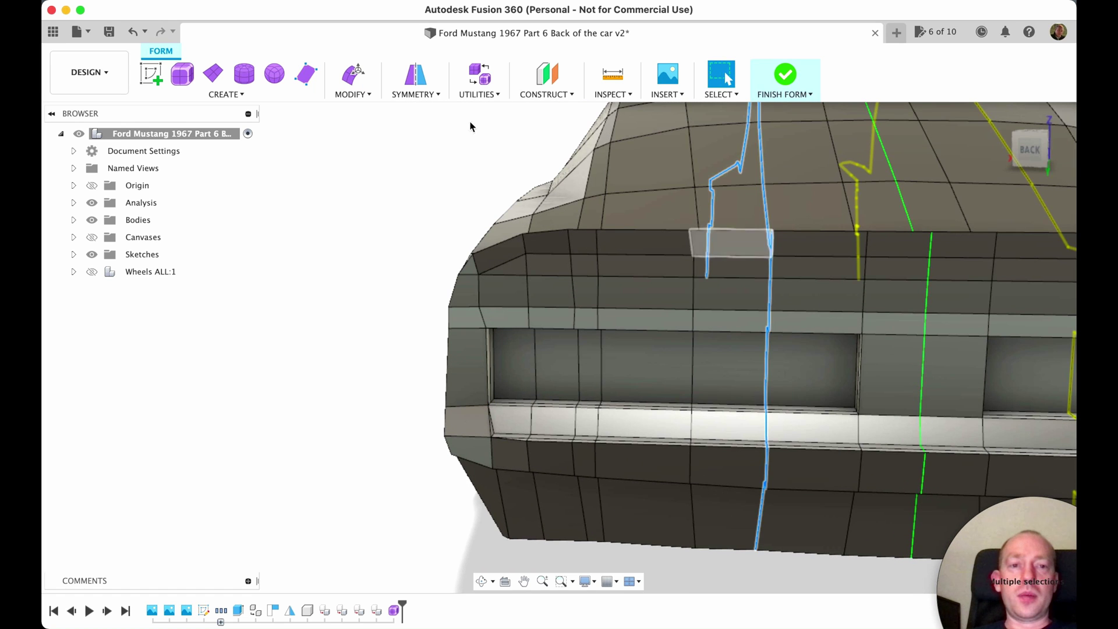
pyautogui.click(370, 94)
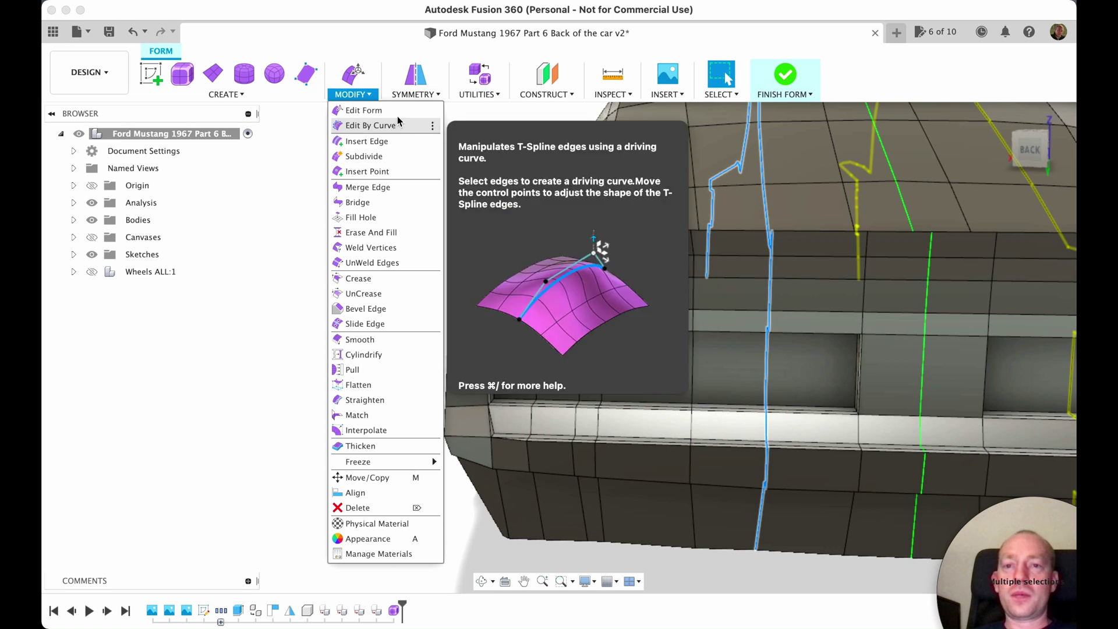
pyautogui.click(364, 140)
pyautogui.keyDown('shift'); pyautogui.moveTo(730, 178); pyautogui.dragTo(685, 375, button='middle'); pyautogui.keyUp('shift')
pyautogui.scroll(-3, 685, 375)
pyautogui.moveTo(692, 148); pyautogui.dragTo(754, 154)
pyautogui.click(996, 329)
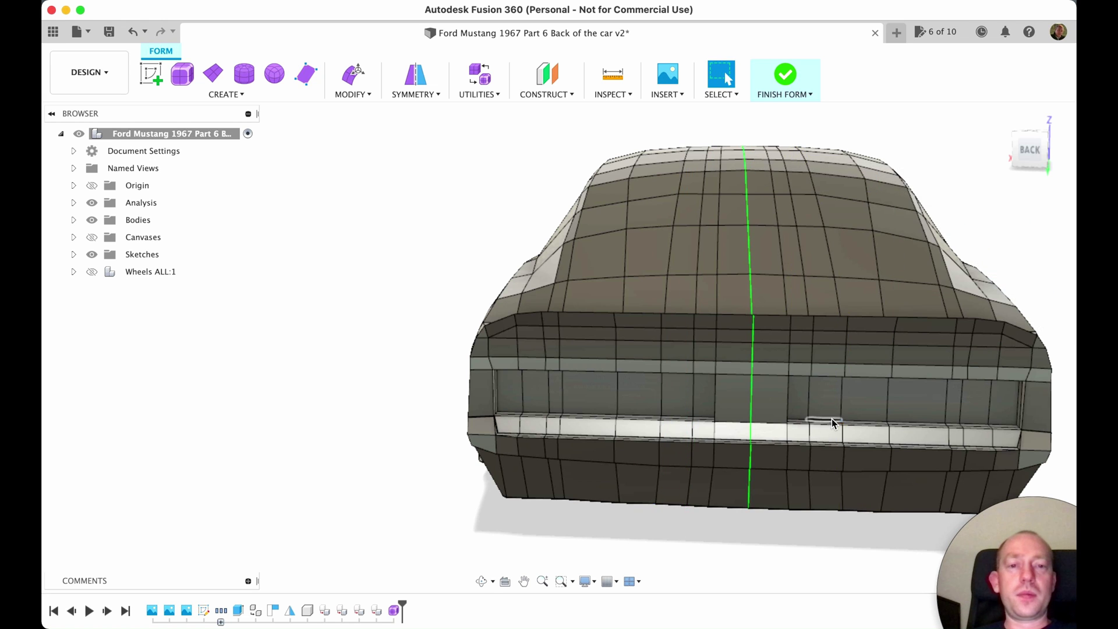
# Switch the body to smooth display and hide the zebra analysis to inspect the shape of the car's rear
pyautogui.scroll(5, 708, 343)
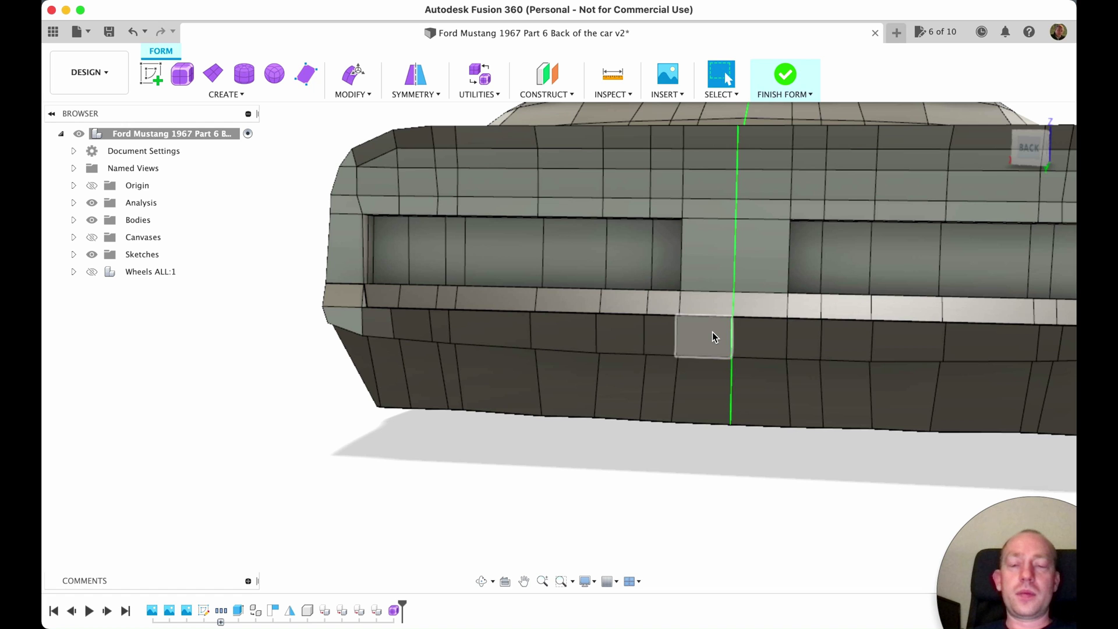
pyautogui.hotkey('ctrl', '3')
pyautogui.click(711, 332)
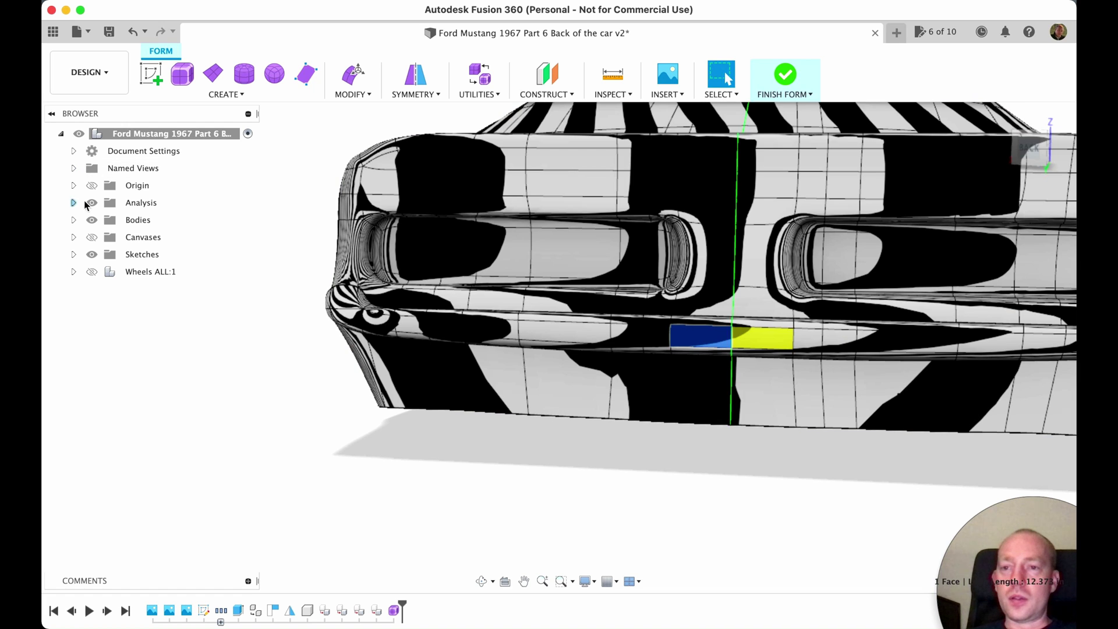
pyautogui.click(91, 205)
pyautogui.moveTo(611, 331)
pyautogui.keyDown('shift'); pyautogui.mouseDown(button='middle')
pyautogui.moveTo(743, 286)
pyautogui.moveTo(751, 295)
pyautogui.moveTo(730, 279)
pyautogui.mouseUp(button='middle'); pyautogui.keyUp('shift')
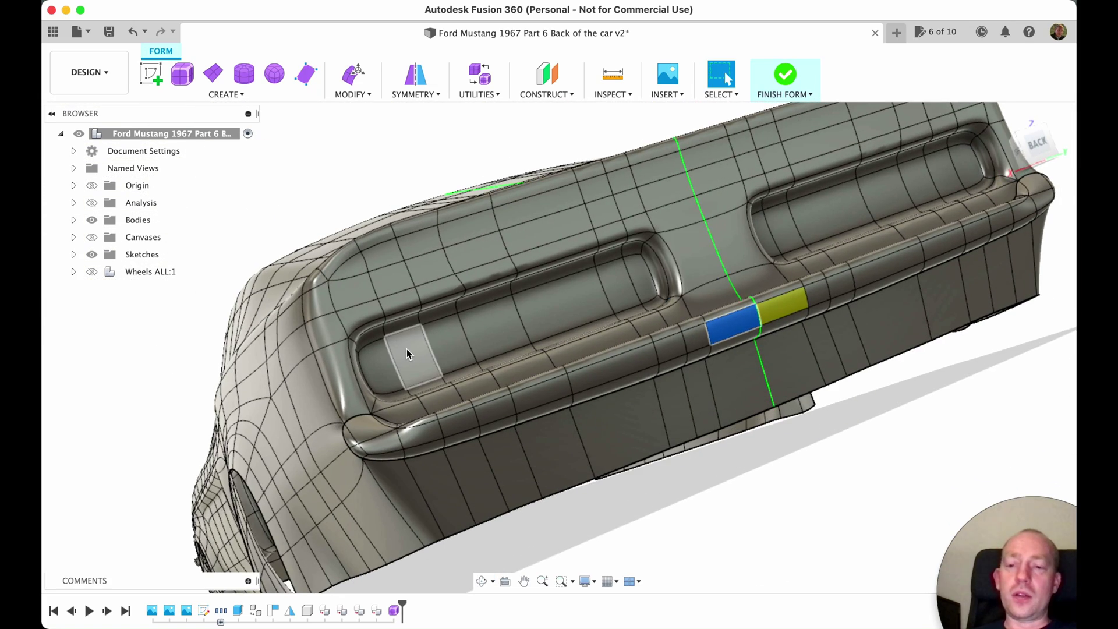
# Switch the body to box display and copy the taillight recess's back faces as a separate body, ready for Move/Copy
pyautogui.hotkey('ctrl', '1')
pyautogui.click(387, 368)
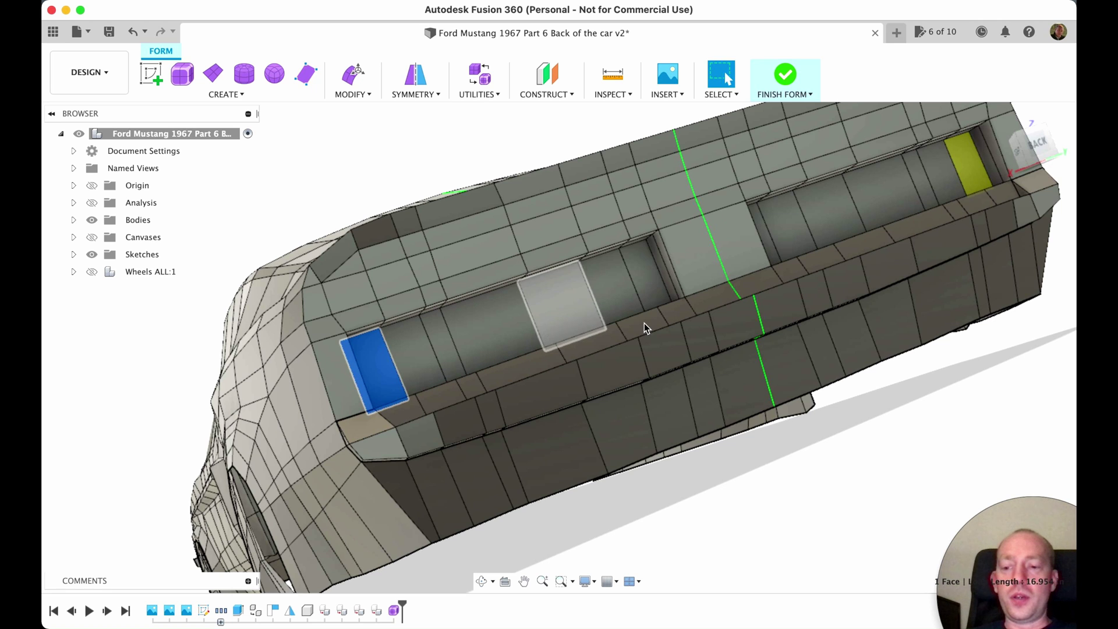
pyautogui.keyDown('shift'); pyautogui.click(649, 290); pyautogui.keyUp('shift')
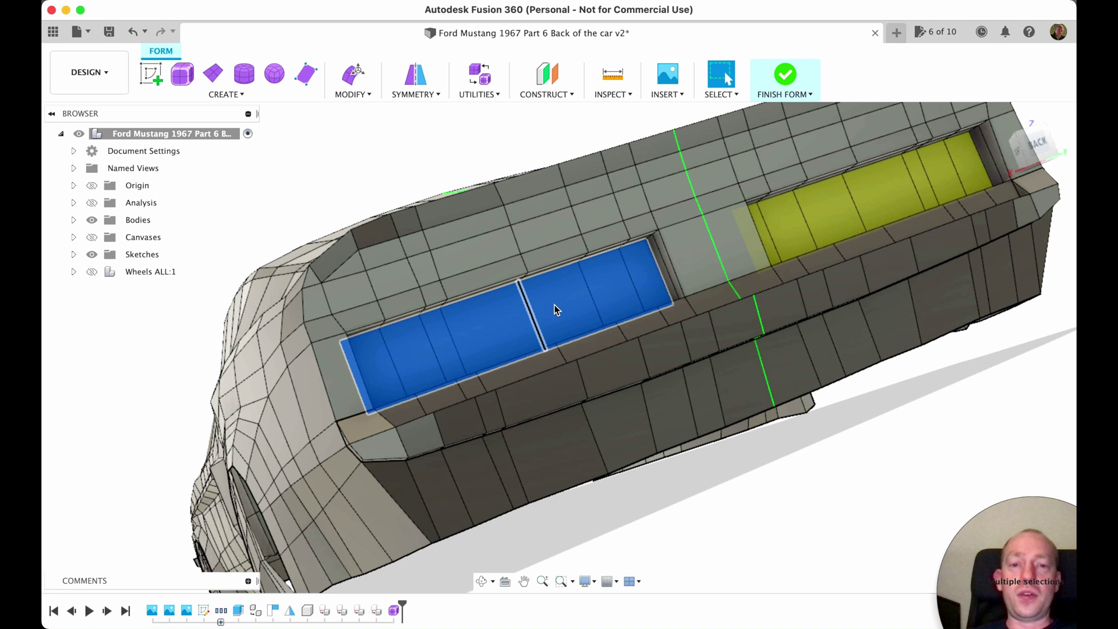
pyautogui.press('m')
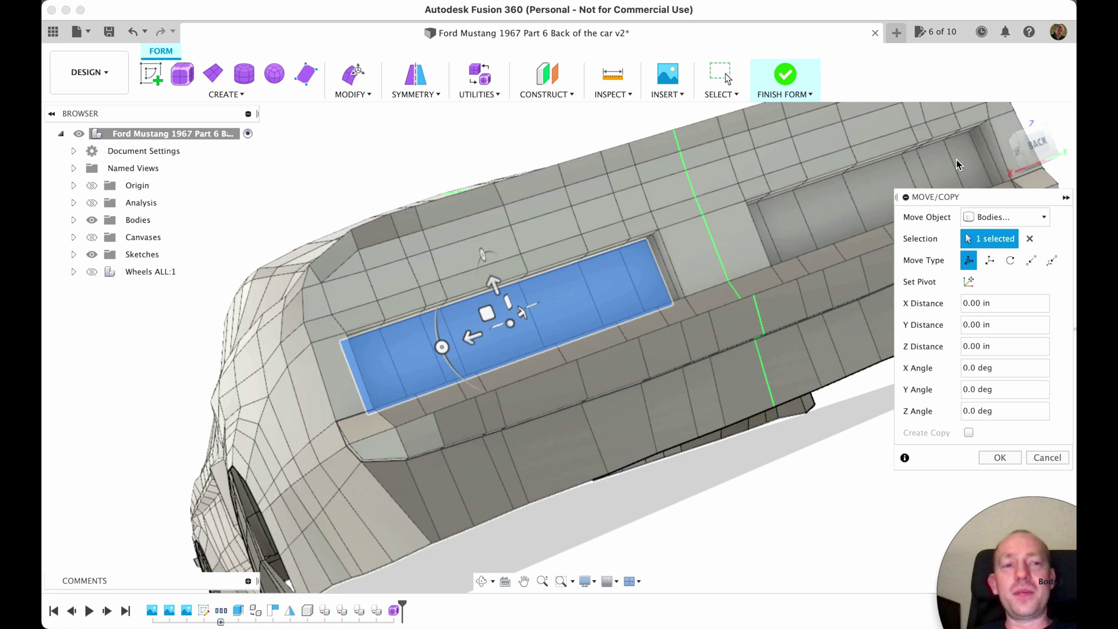
# Move the copied taillight faces 3.25 in along Y, toward the rear of the car
pyautogui.click(1039, 129)
pyautogui.click(1029, 137)
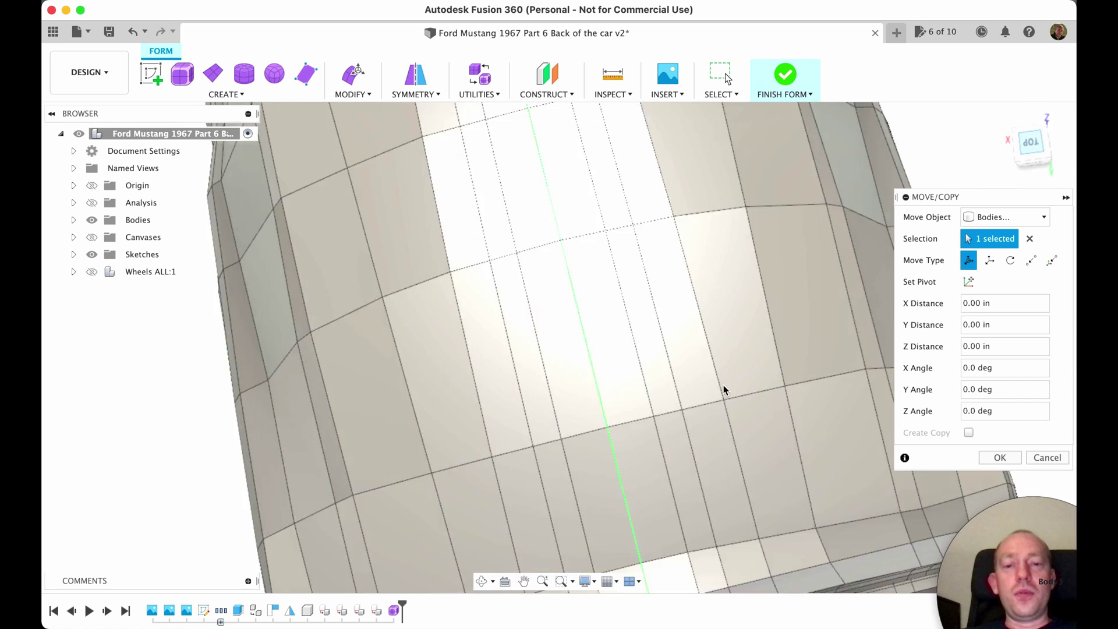
pyautogui.click(463, 414)
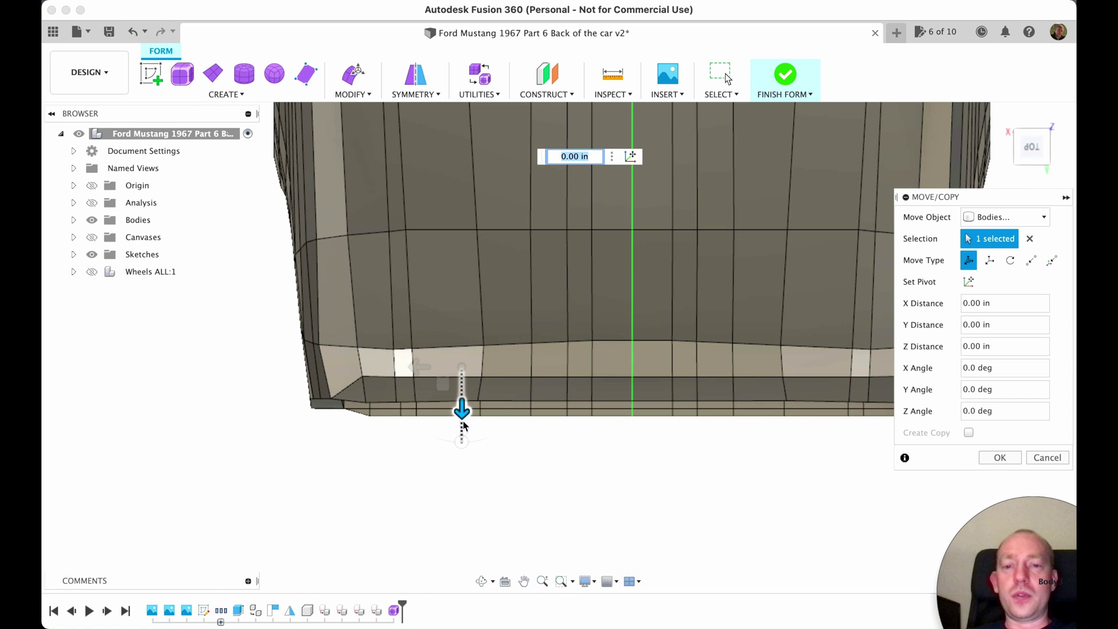
pyautogui.moveTo(465, 429); pyautogui.dragTo(488, 442)
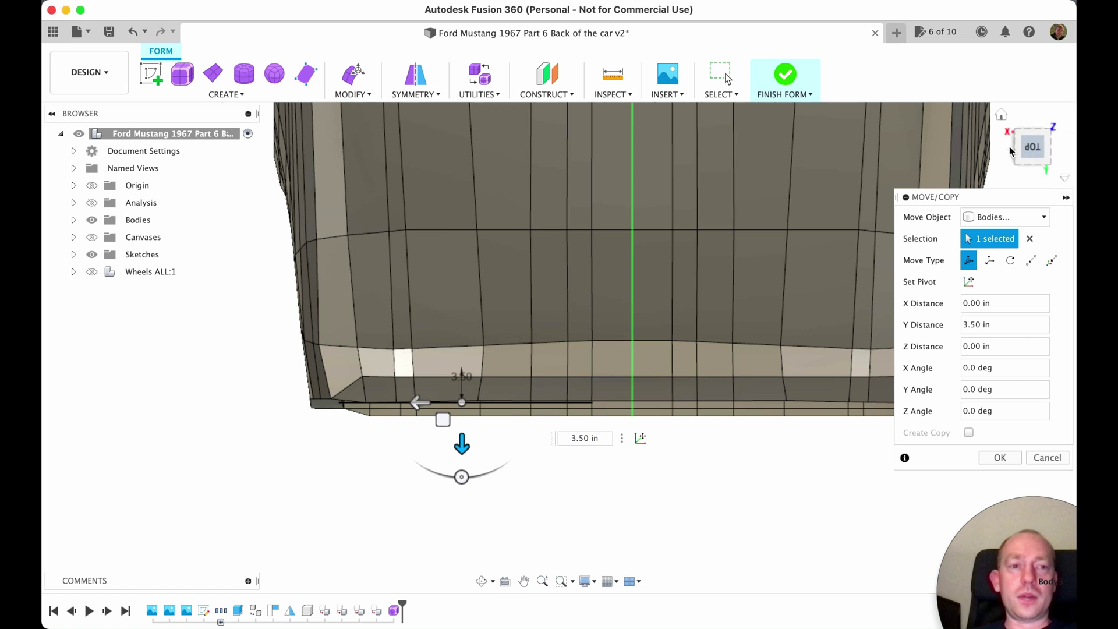
pyautogui.click(1008, 146)
pyautogui.scroll(3, 665, 406)
pyautogui.moveTo(498, 426); pyautogui.dragTo(710, 410, button='middle')
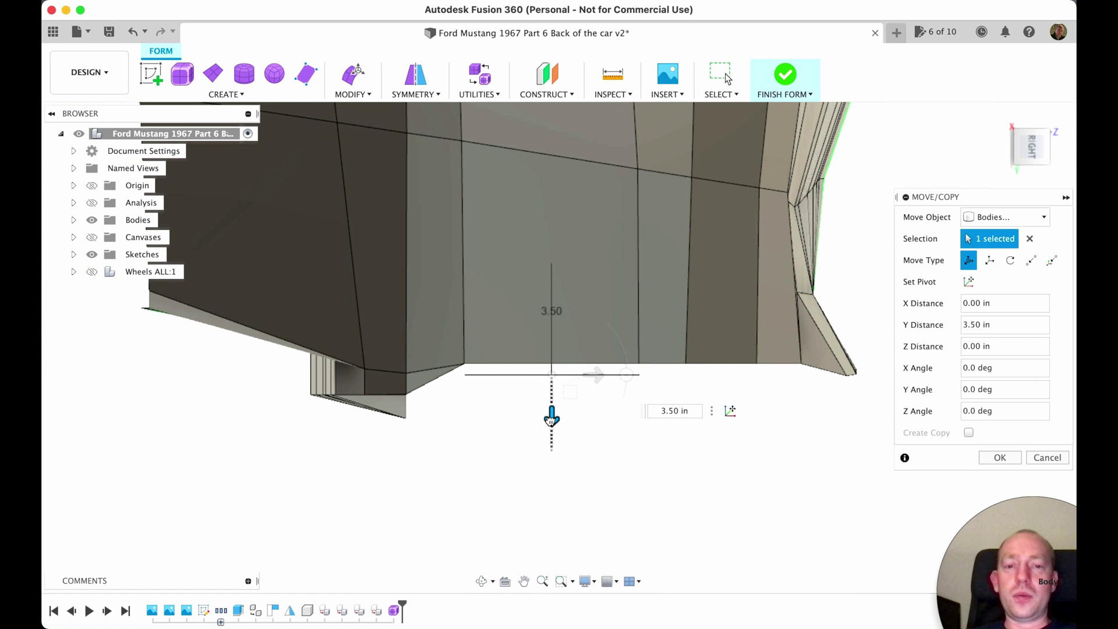
pyautogui.moveTo(551, 420); pyautogui.dragTo(550, 414)
pyautogui.keyDown('shift'); pyautogui.moveTo(788, 396); pyautogui.dragTo(677, 419, button='middle'); pyautogui.keyUp('shift')
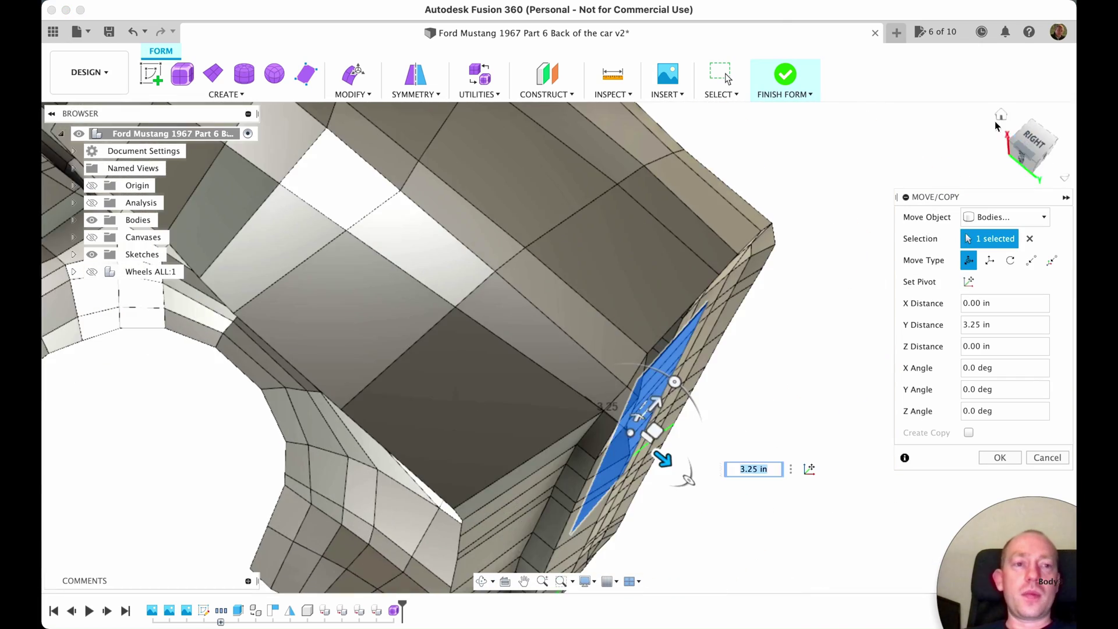
# Hide the main car body (Body1) to isolate the copied taillight faces and accept the move
pyautogui.click(995, 118)
pyautogui.click(1039, 131)
pyautogui.scroll(3, 533, 399)
pyautogui.scroll(1, 534, 398)
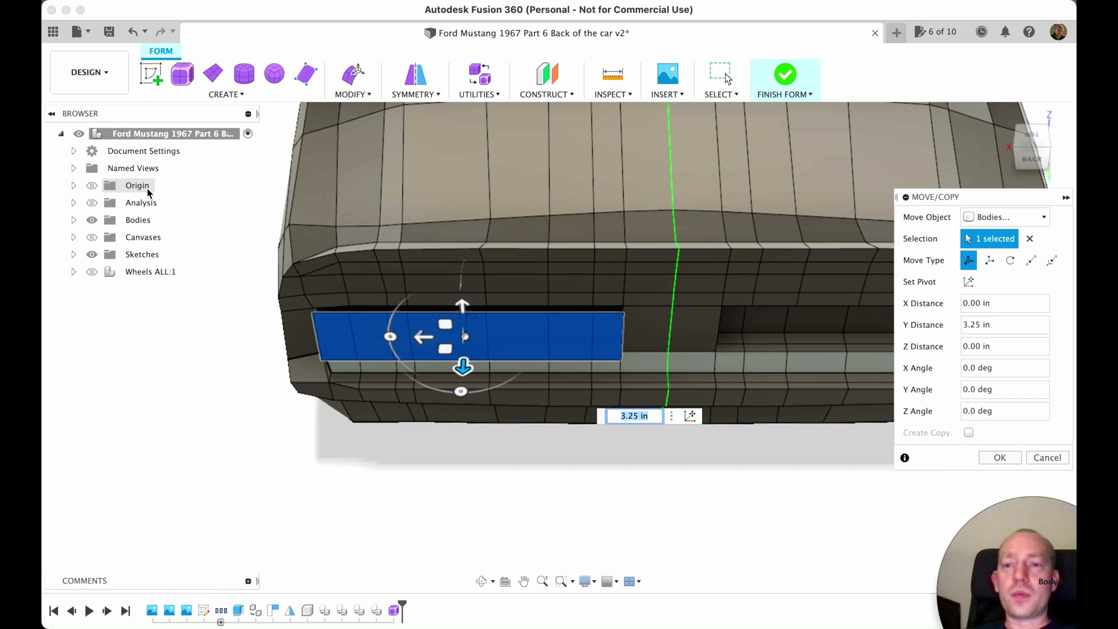
pyautogui.click(76, 221)
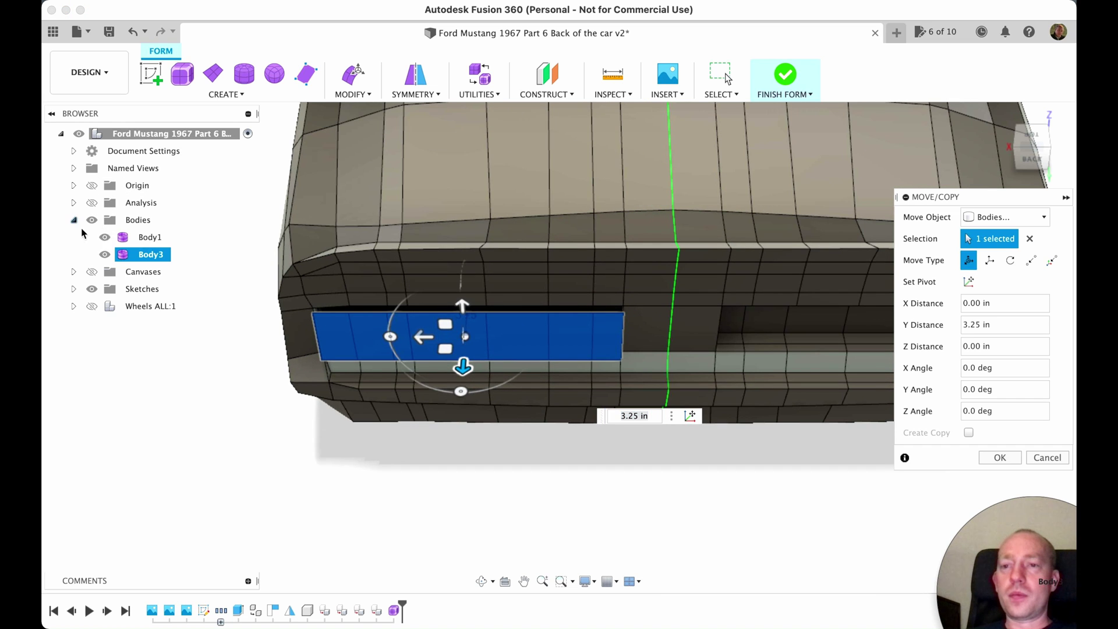
pyautogui.click(105, 238)
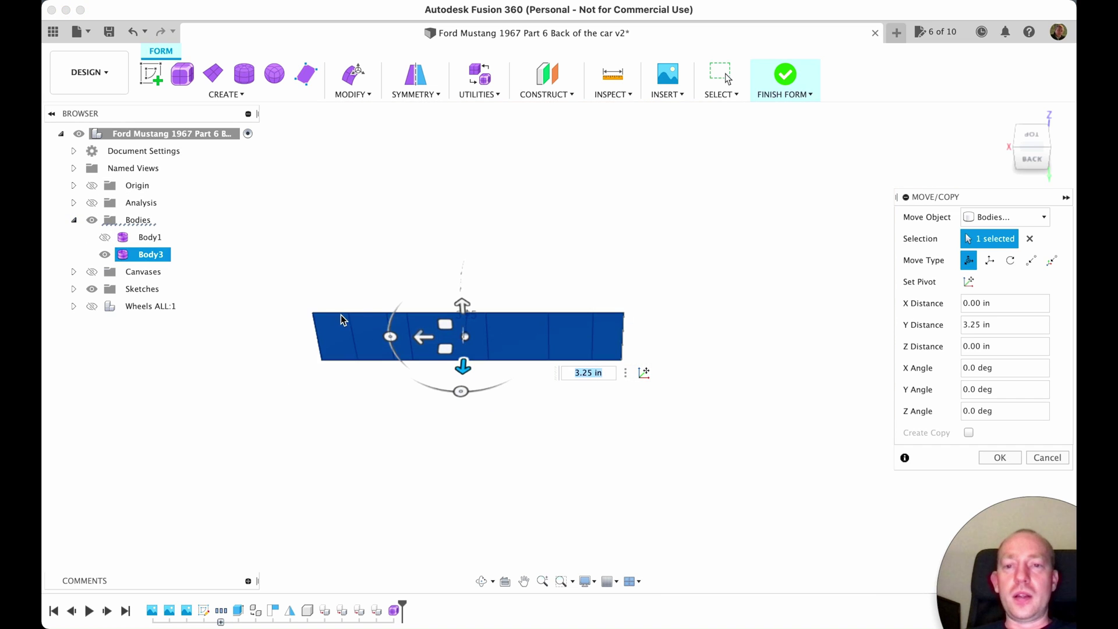
pyautogui.click(999, 458)
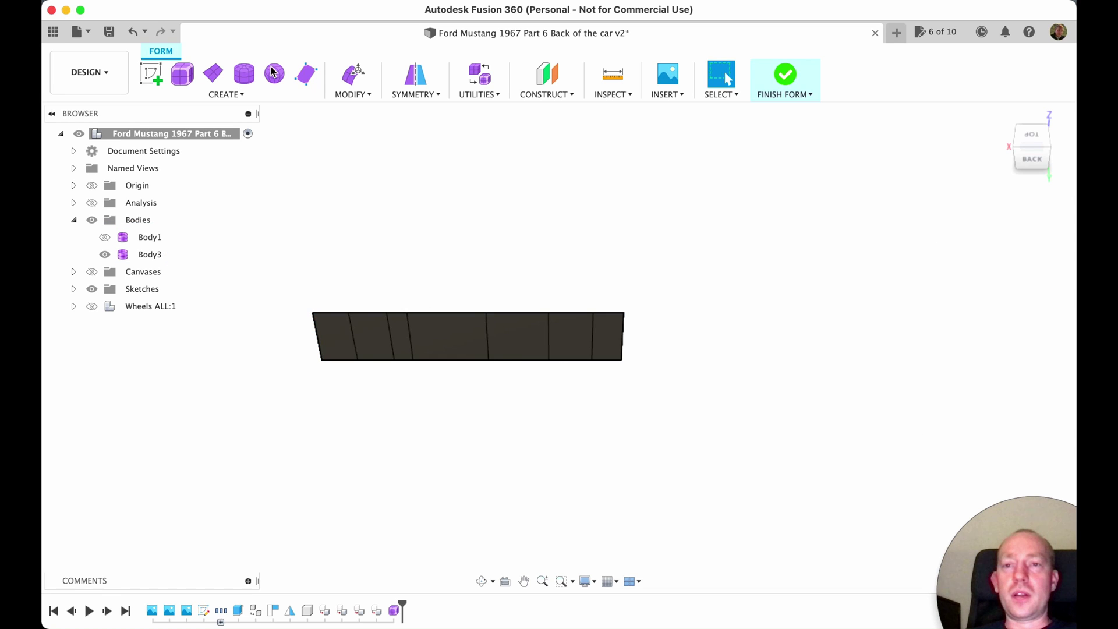
# Extrude the taillight panel's outer boundary edges -2.50 in along Y with Edit Form to form its side walls
pyautogui.click(353, 74)
pyautogui.click(333, 314)
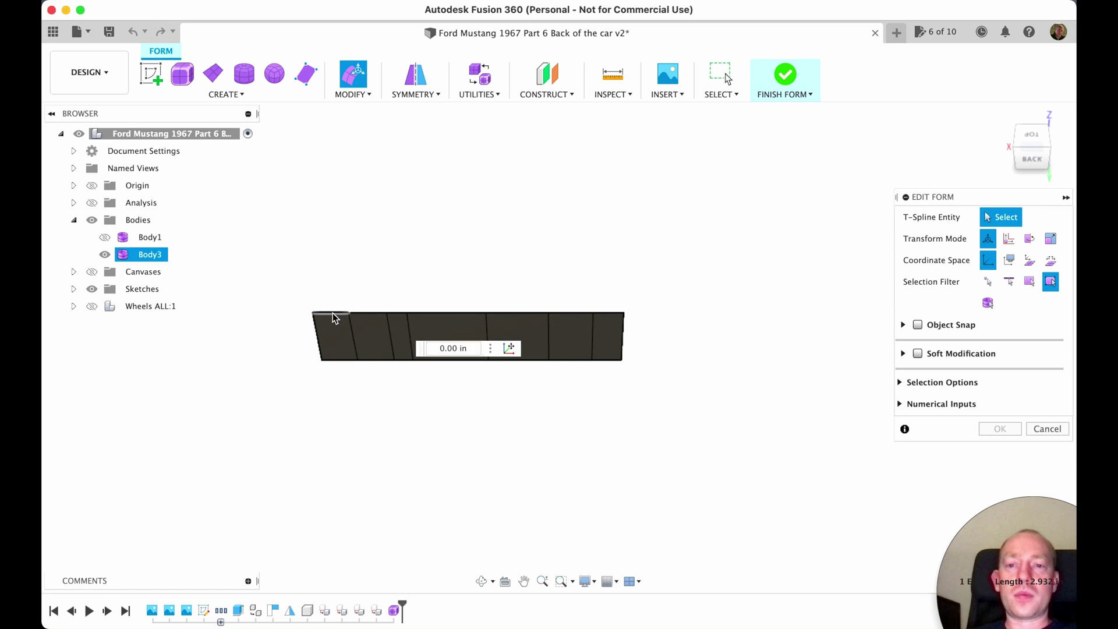
pyautogui.doubleClick(604, 313)
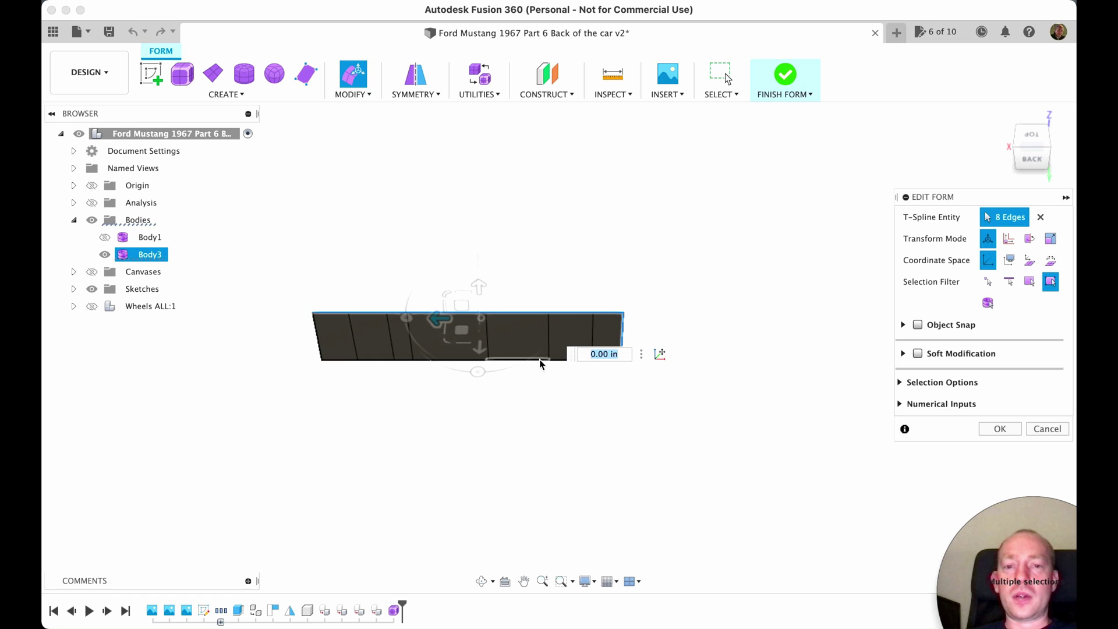
pyautogui.keyDown('shift'); pyautogui.doubleClick(541, 361); pyautogui.keyUp('shift')
pyautogui.keyDown('shift'); pyautogui.click(318, 340); pyautogui.keyUp('shift')
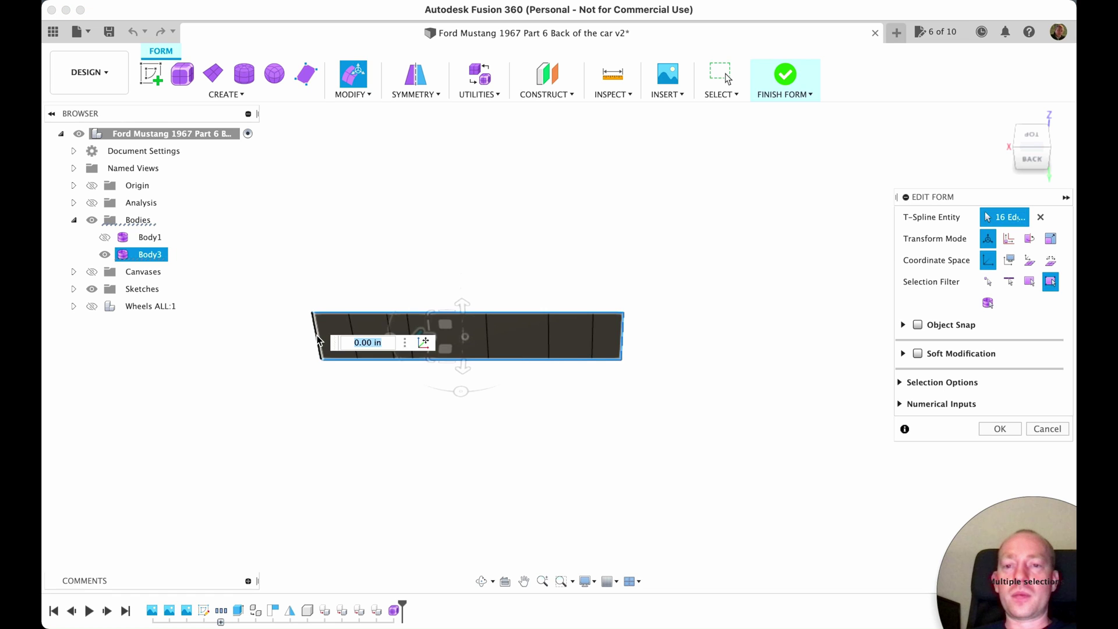
pyautogui.moveTo(465, 372); pyautogui.dragTo(475, 348)
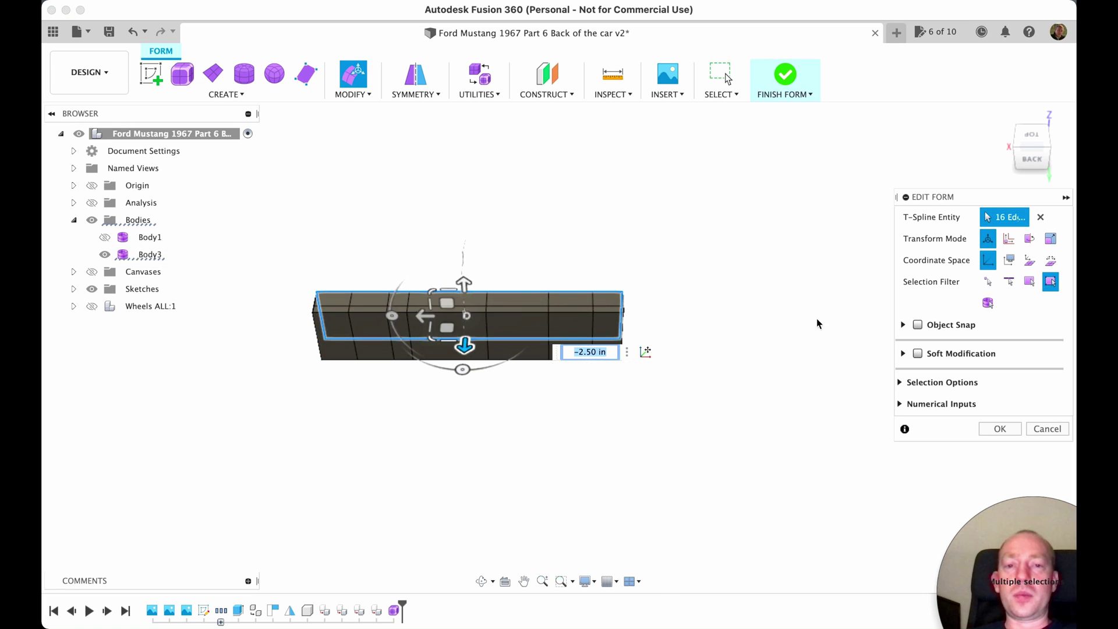
pyautogui.click(1000, 429)
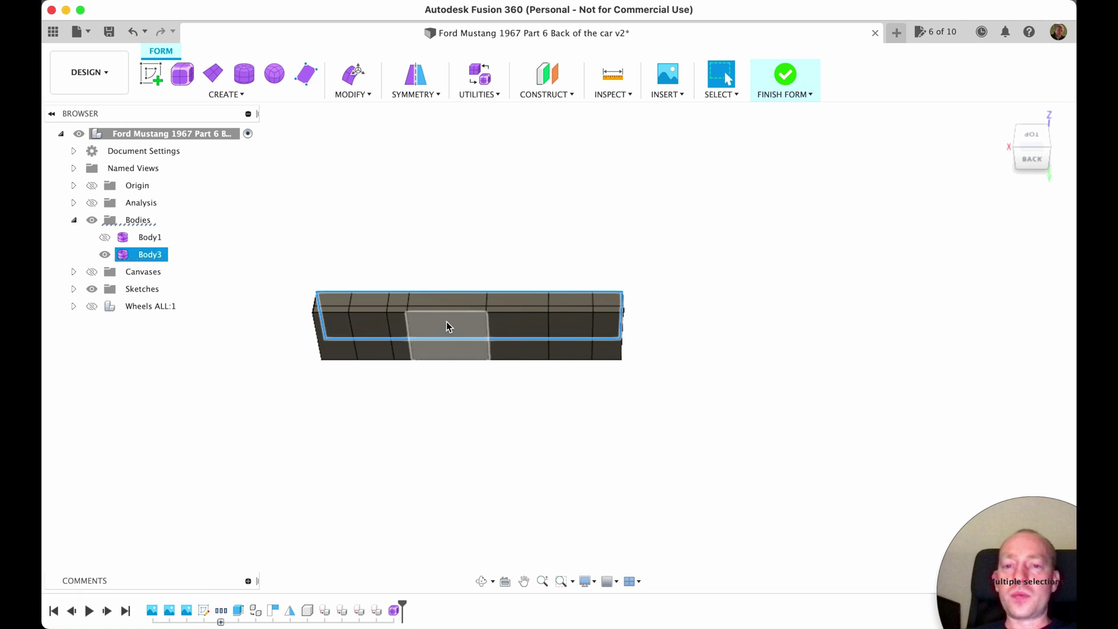
# Clear the edge selection and switch the taillight body to smooth display
pyautogui.click(685, 298)
pyautogui.click(532, 330)
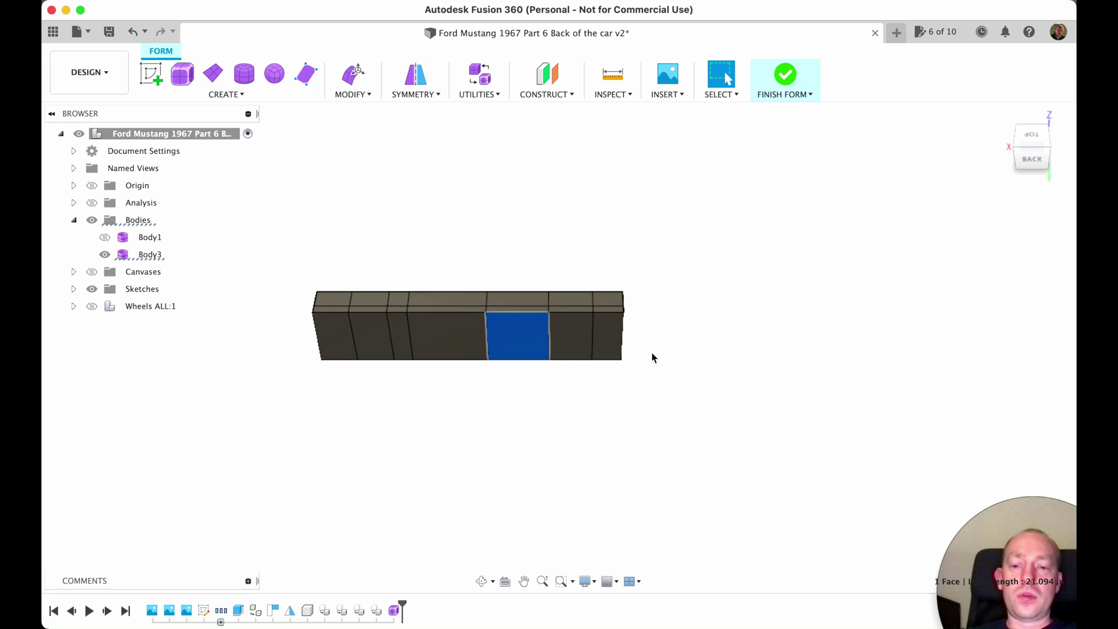
pyautogui.hotkey('ctrl', '3')
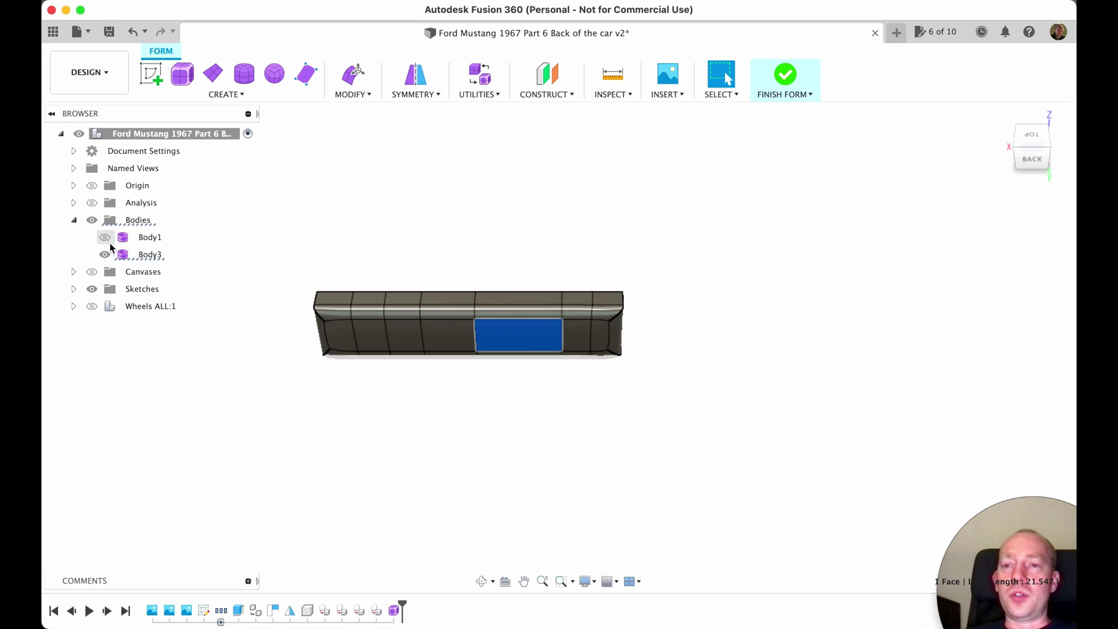
# Show the car body again and switch it to smooth display to check the taillight's fit in its recess
pyautogui.click(110, 243)
pyautogui.keyDown('shift'); pyautogui.moveTo(706, 334); pyautogui.dragTo(694, 292, button='middle'); pyautogui.keyUp('shift')
pyautogui.scroll(3, 695, 297)
pyautogui.keyDown('shift'); pyautogui.moveTo(670, 332); pyautogui.dragTo(684, 365, button='middle'); pyautogui.keyUp('shift')
pyautogui.click(635, 361)
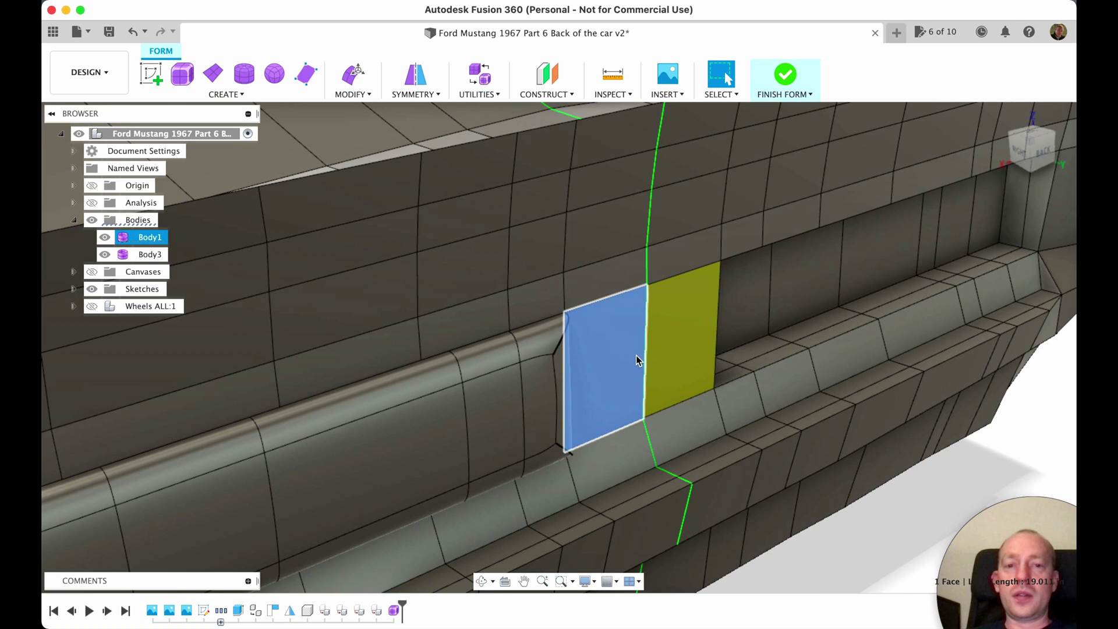
pyautogui.hotkey('ctrl', '3')
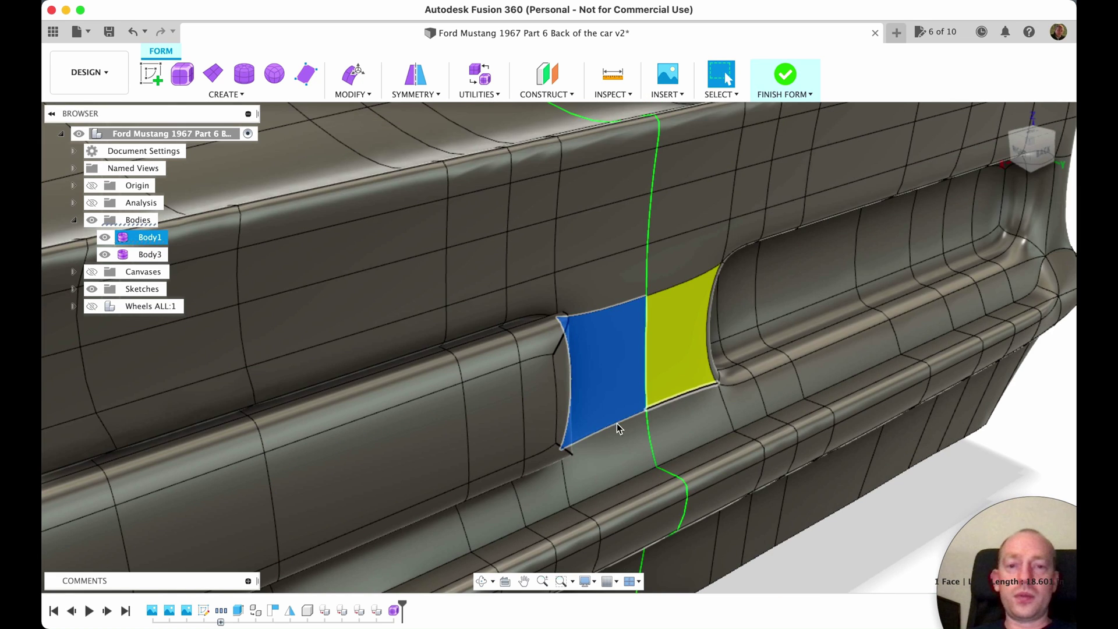
pyautogui.scroll(1, 676, 442)
pyautogui.moveTo(607, 413); pyautogui.dragTo(576, 277, button='middle')
pyautogui.scroll(-5, 576, 277)
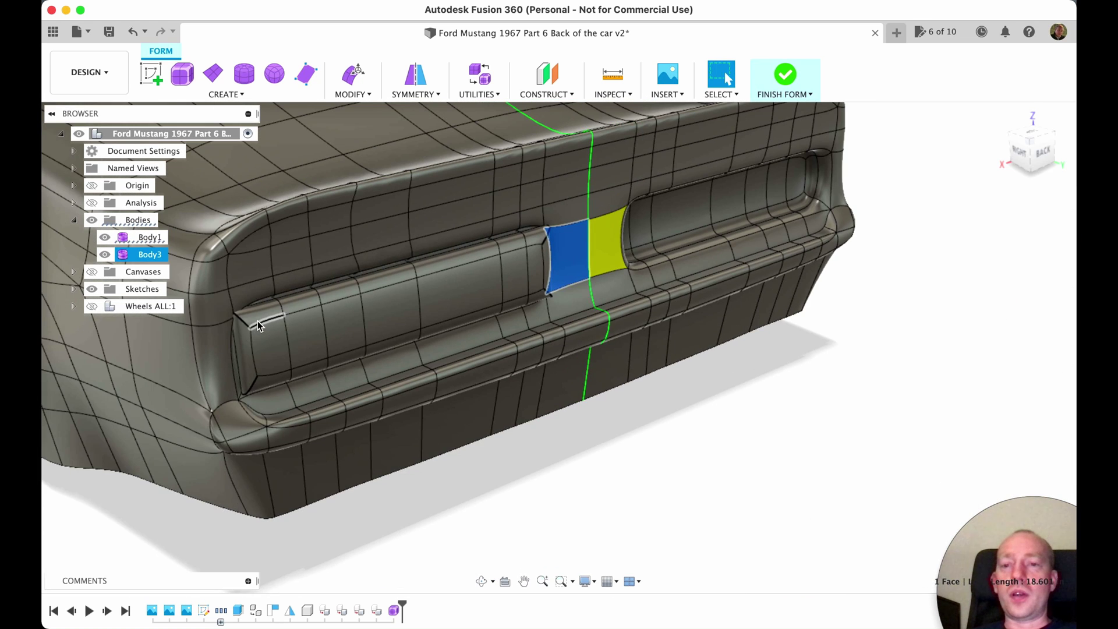
# Scale the whole taillight body to 0.98 with Edit Form
pyautogui.click(273, 339)
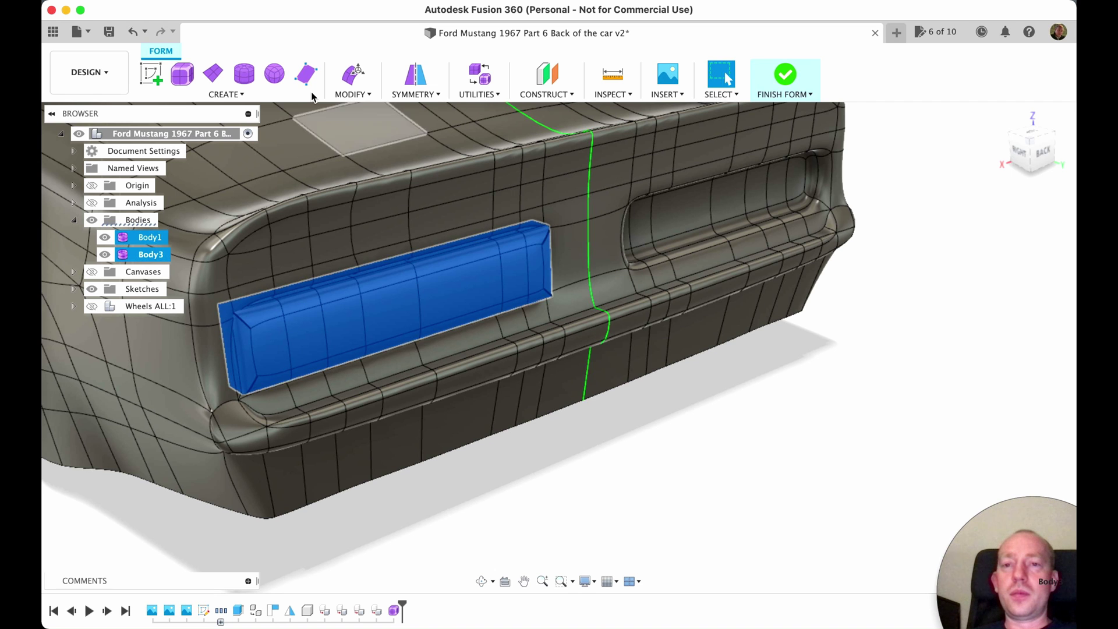
pyautogui.click(347, 77)
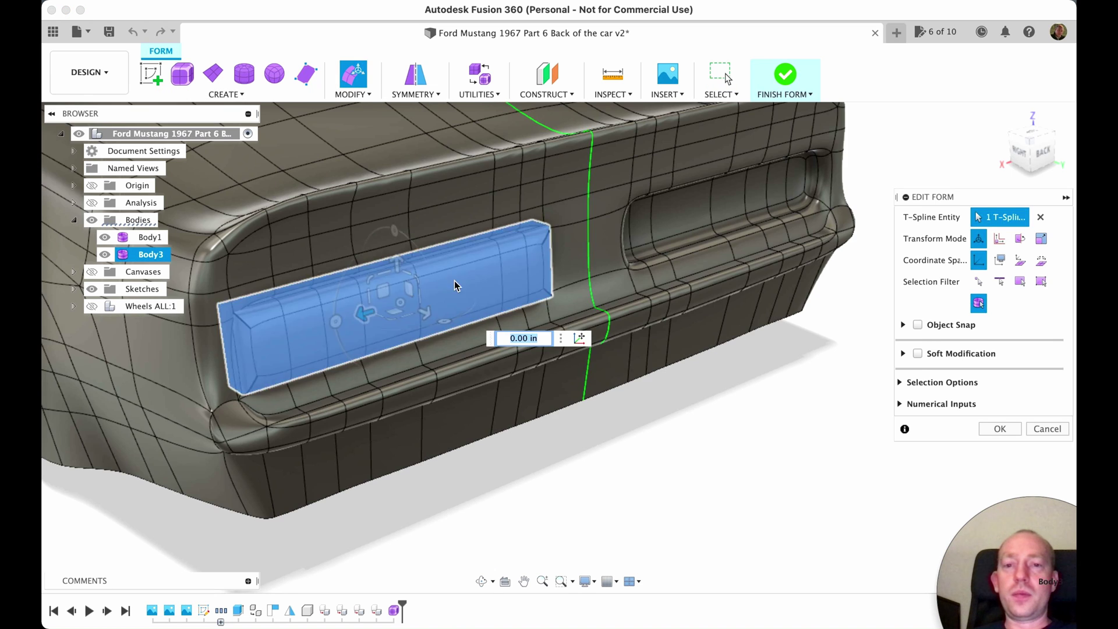
pyautogui.keyDown('shift'); pyautogui.moveTo(442, 295); pyautogui.dragTo(349, 267, button='middle'); pyautogui.keyUp('shift')
pyautogui.moveTo(342, 261); pyautogui.dragTo(344, 263)
pyautogui.write('0.972')
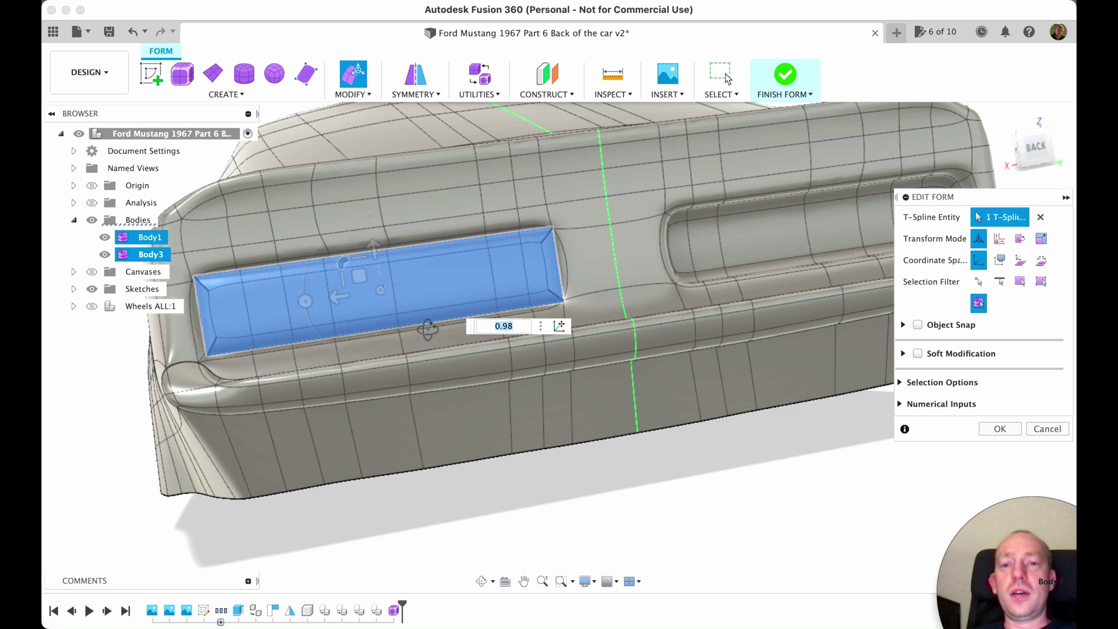
# Fine-tune the scaled taillight body's fit inside the recess and accept the edit
pyautogui.keyDown('shift'); pyautogui.moveTo(428, 331); pyautogui.dragTo(529, 336, button='middle'); pyautogui.keyUp('shift')
pyautogui.scroll(2, 529, 338)
pyautogui.moveTo(457, 287); pyautogui.dragTo(443, 285)
pyautogui.keyDown('shift'); pyautogui.moveTo(462, 271); pyautogui.dragTo(493, 234, button='middle'); pyautogui.keyUp('shift')
pyautogui.scroll(4, 494, 234)
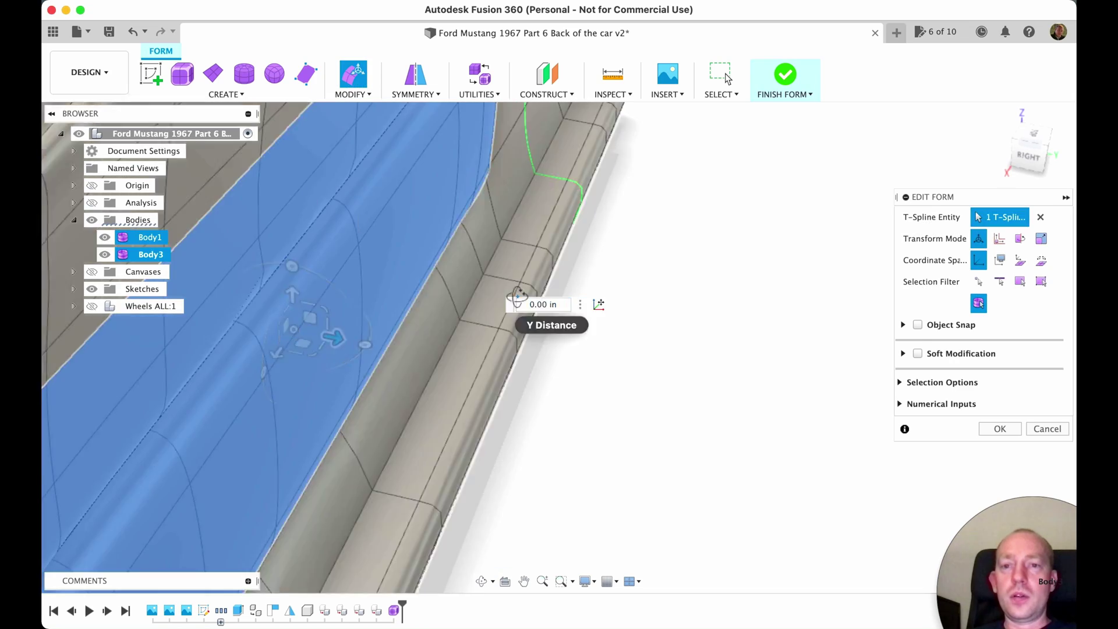
pyautogui.keyDown('shift'); pyautogui.moveTo(516, 299); pyautogui.dragTo(413, 257, button='middle'); pyautogui.keyUp('shift')
pyautogui.scroll(-3, 649, 311)
pyautogui.keyDown('shift'); pyautogui.moveTo(650, 314); pyautogui.dragTo(679, 334, button='middle'); pyautogui.keyUp('shift')
pyautogui.click(1000, 426)
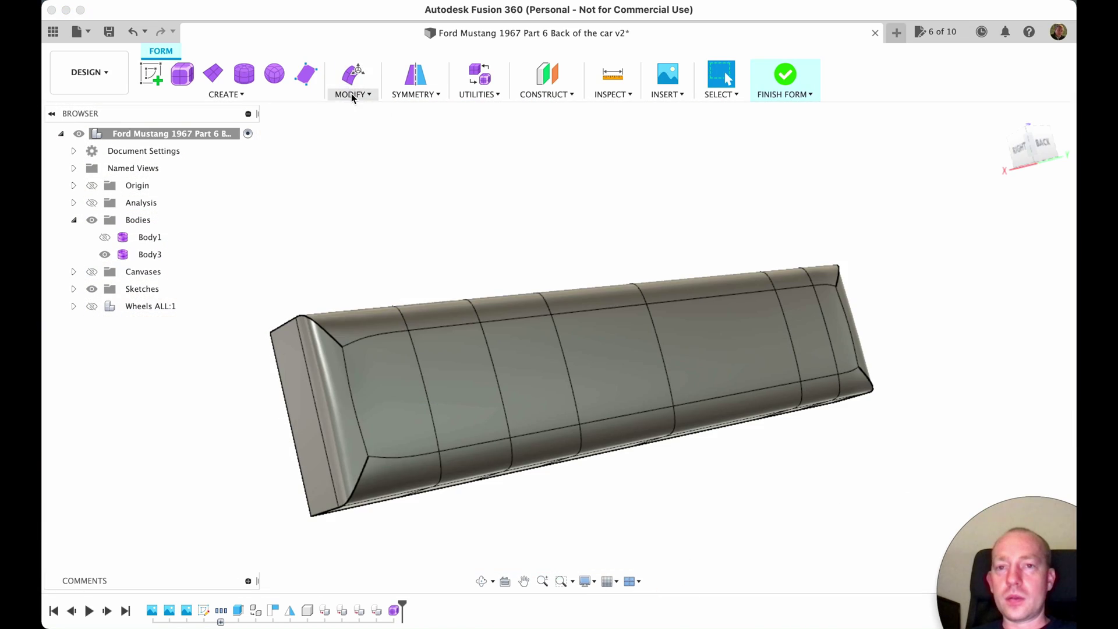
# Uncrease the creased edges at all four front corners of the taillight body
pyautogui.click(352, 93)
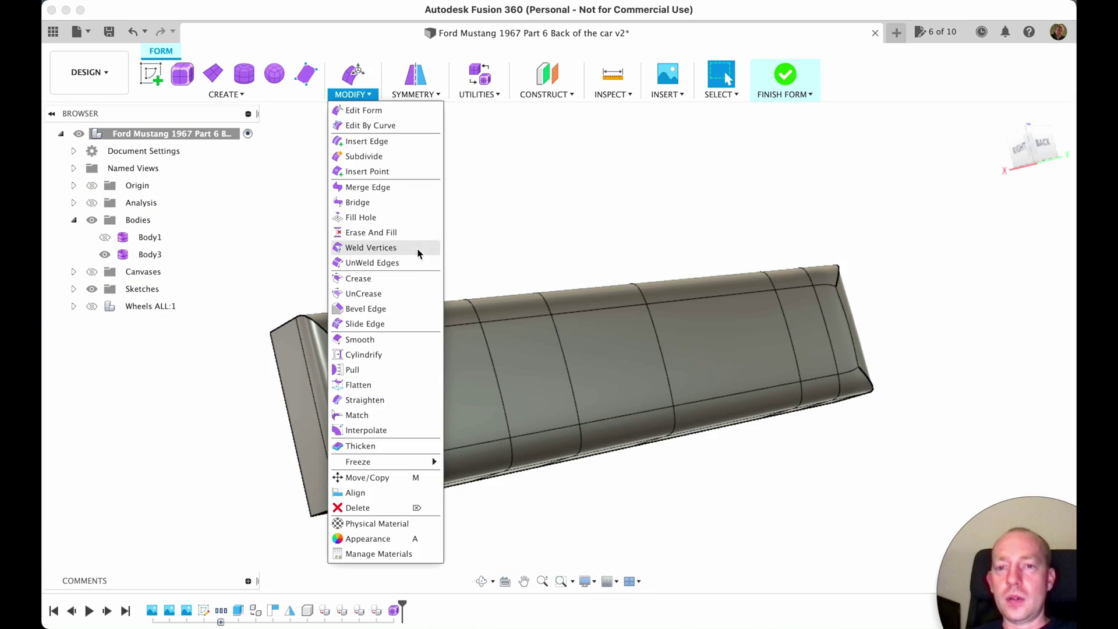
pyautogui.click(393, 294)
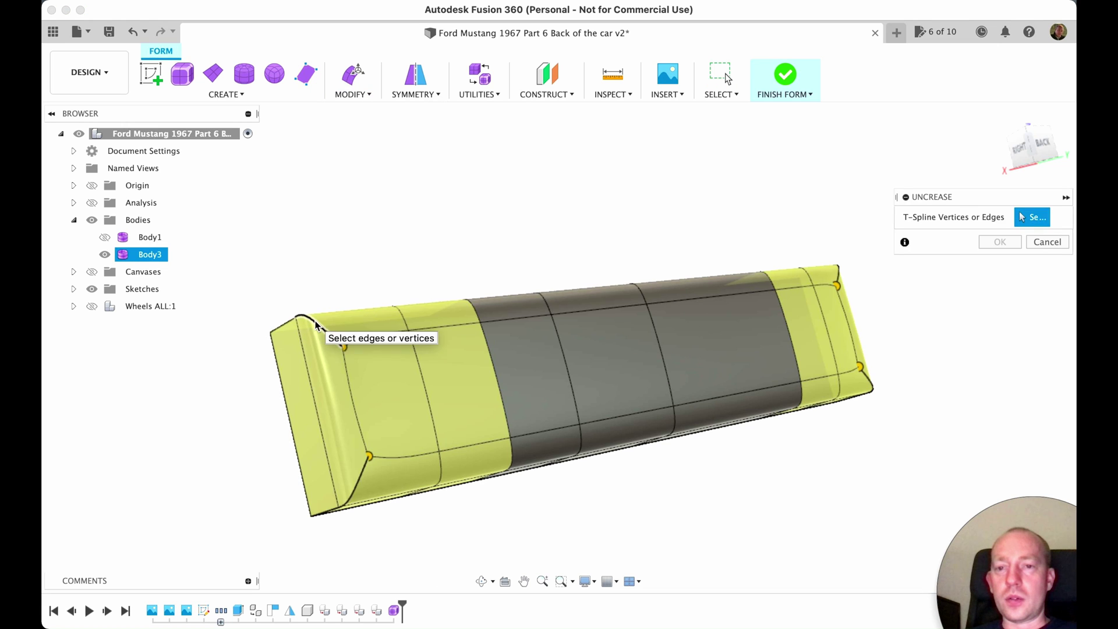
pyautogui.click(312, 346)
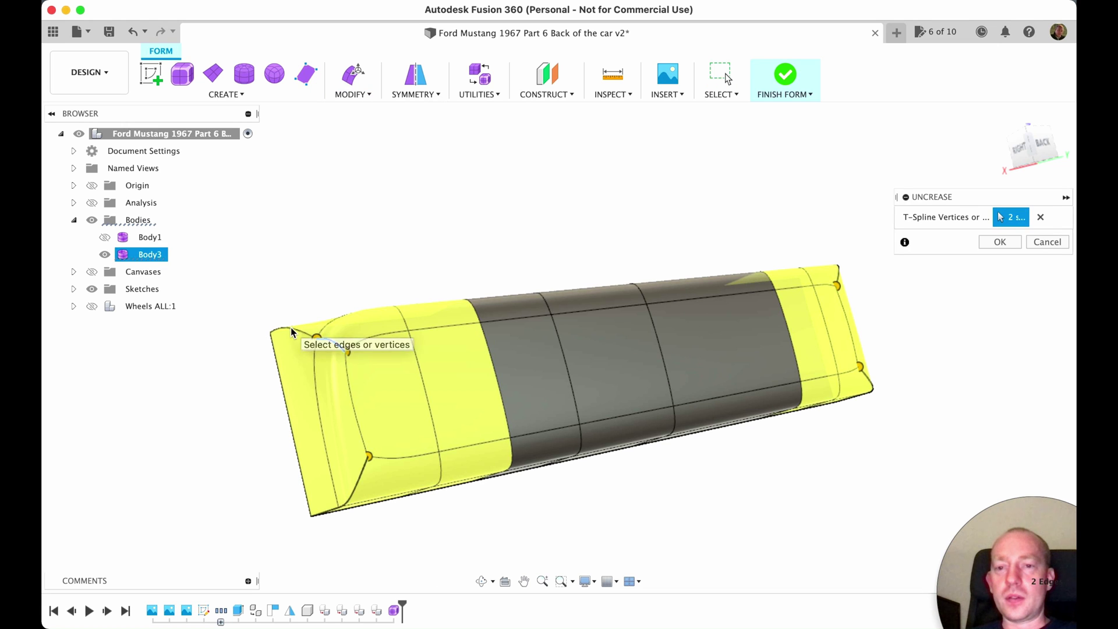
pyautogui.click(292, 330)
pyautogui.click(363, 476)
pyautogui.click(334, 501)
pyautogui.keyDown('shift'); pyautogui.moveTo(334, 501); pyautogui.dragTo(775, 402, button='middle'); pyautogui.keyUp('shift')
pyautogui.click(669, 272)
pyautogui.click(707, 257)
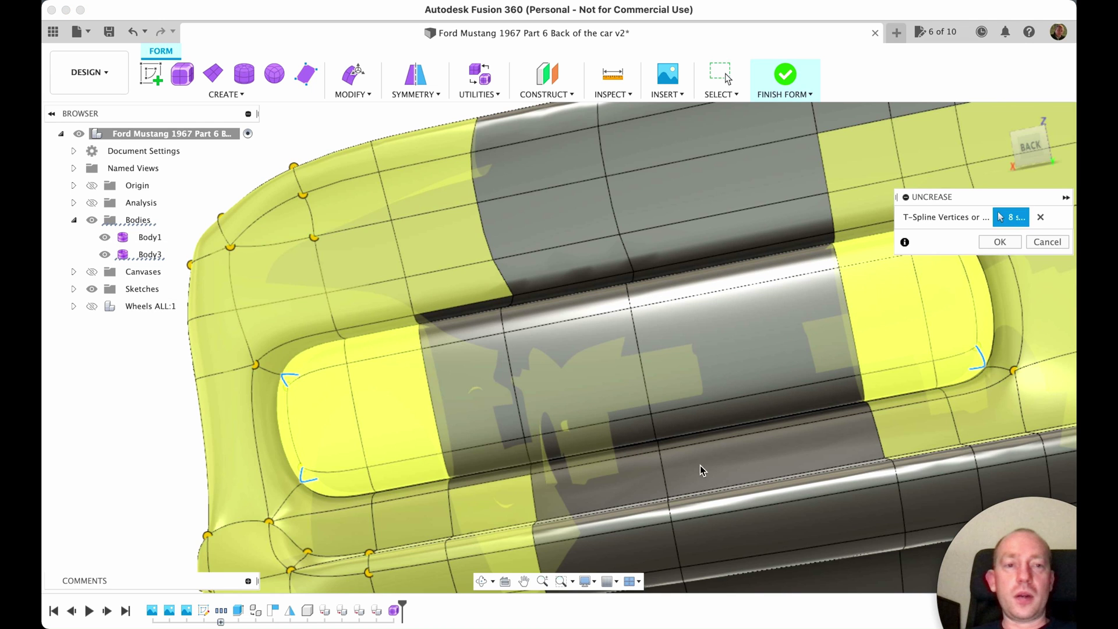
pyautogui.moveTo(701, 465); pyautogui.dragTo(724, 413, button='middle')
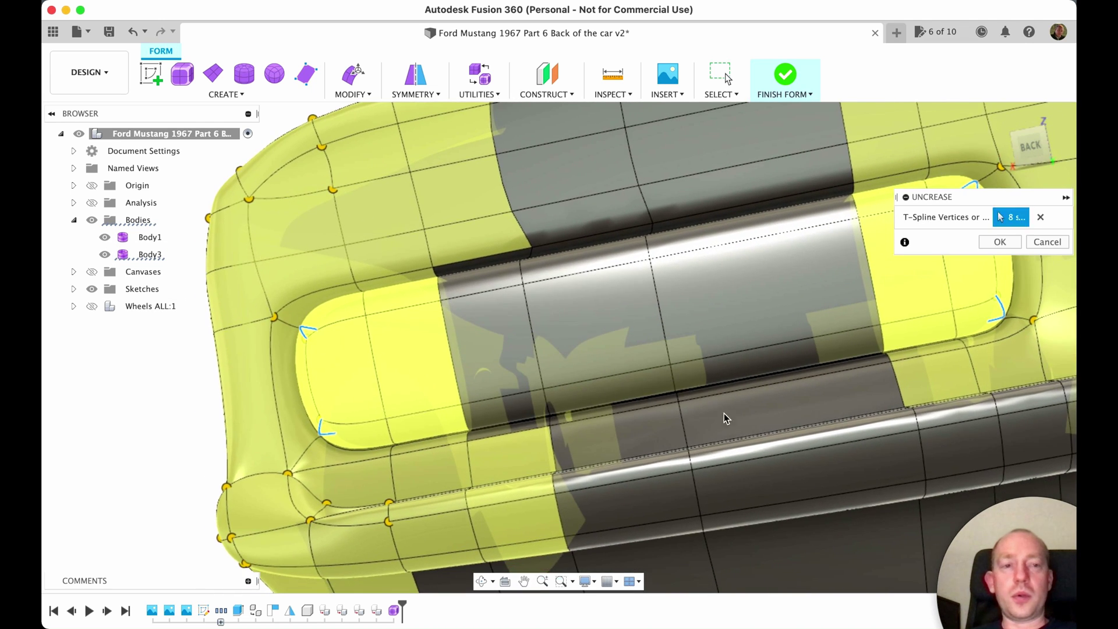
pyautogui.click(1005, 245)
# Mirror-duplicate the taillight body across the car's lengthwise origin plane into the opposite rear recess, keeping Weld enabled
pyautogui.scroll(-3, 791, 477)
pyautogui.moveTo(853, 471); pyautogui.dragTo(641, 443, button='middle')
pyautogui.click(365, 136)
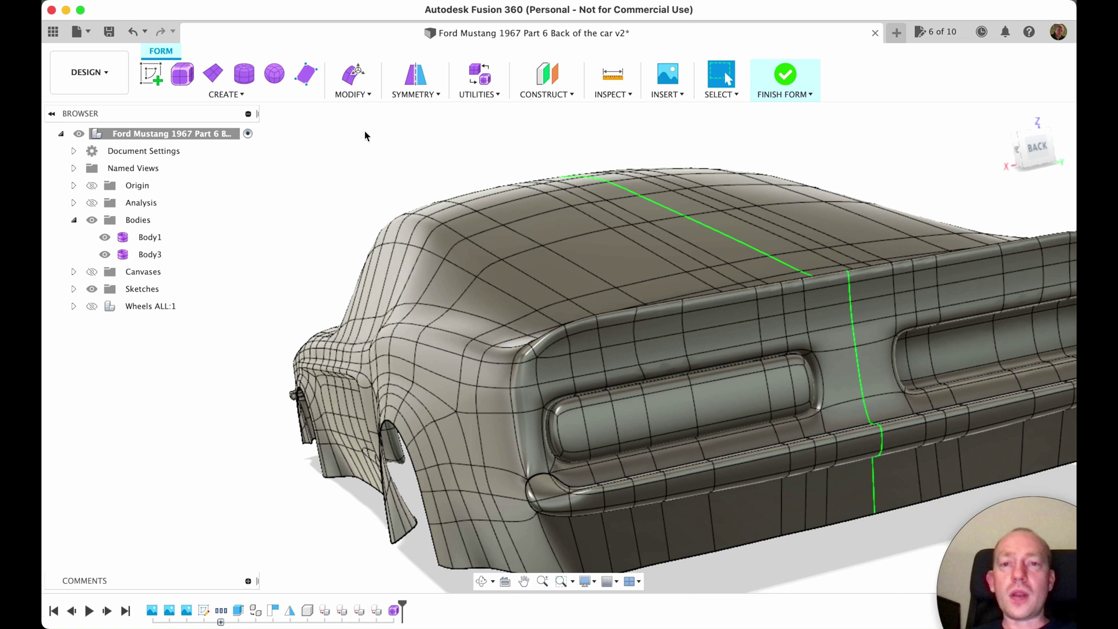
pyautogui.click(419, 92)
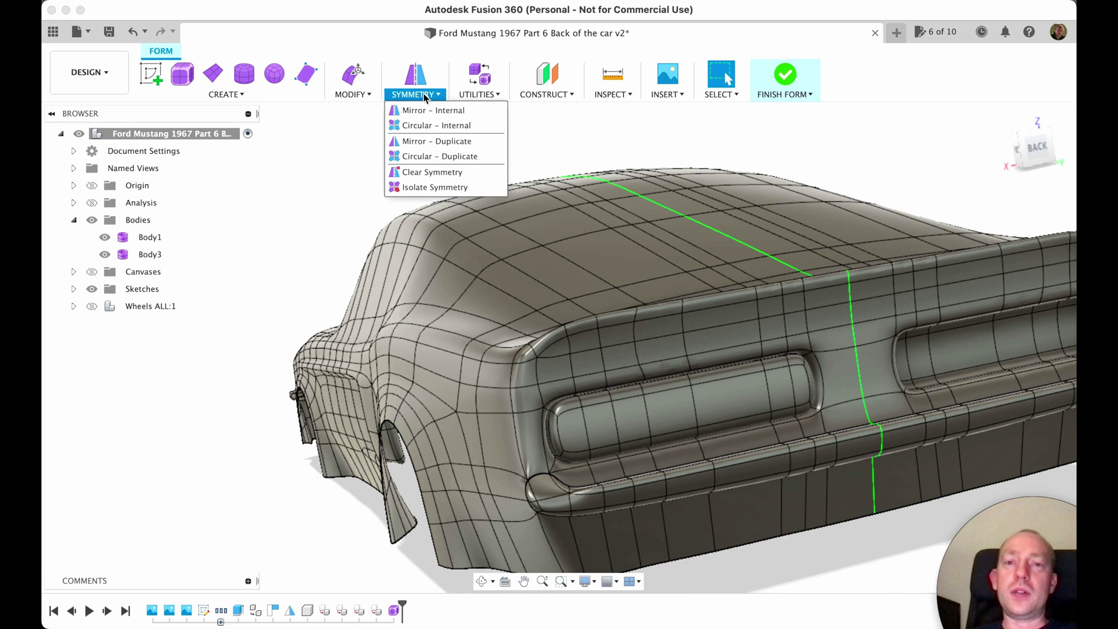
pyautogui.click(457, 141)
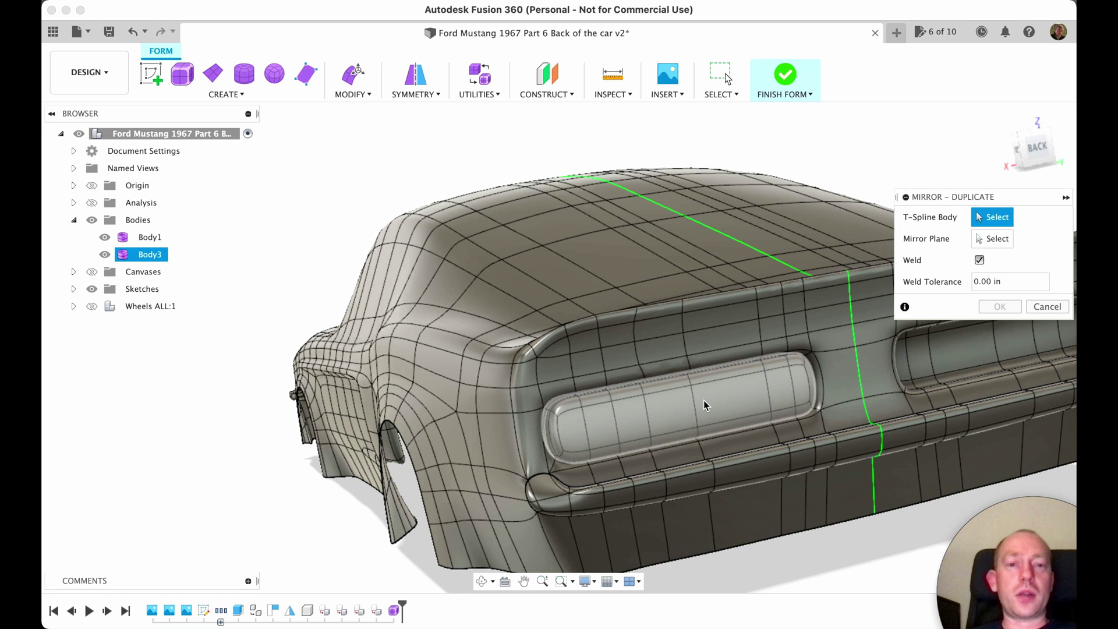
pyautogui.click(704, 403)
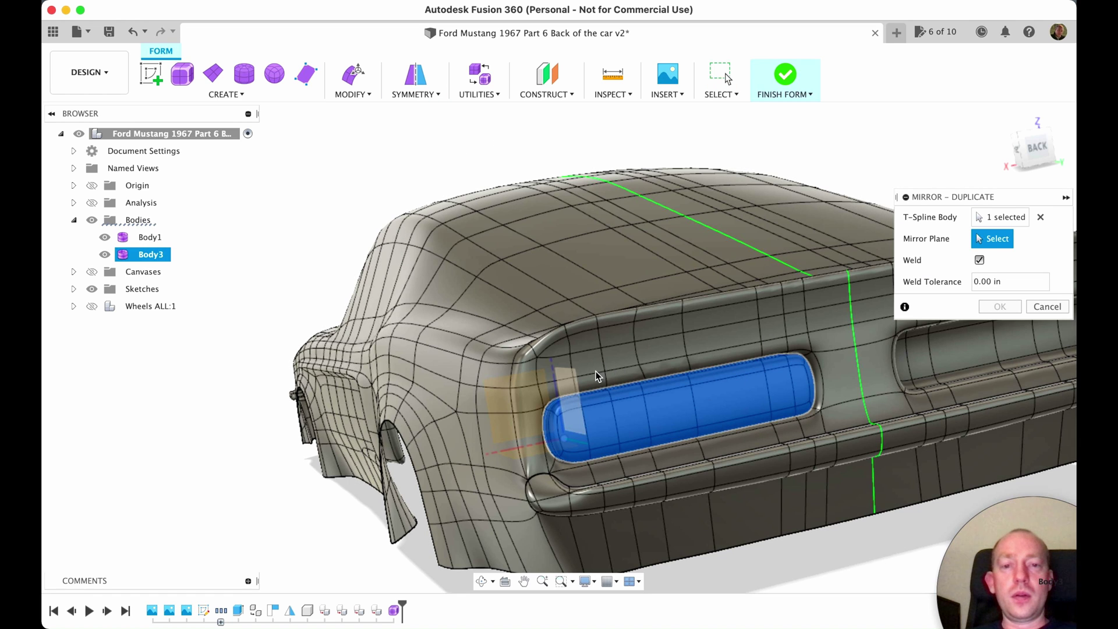
pyautogui.scroll(6, 564, 379)
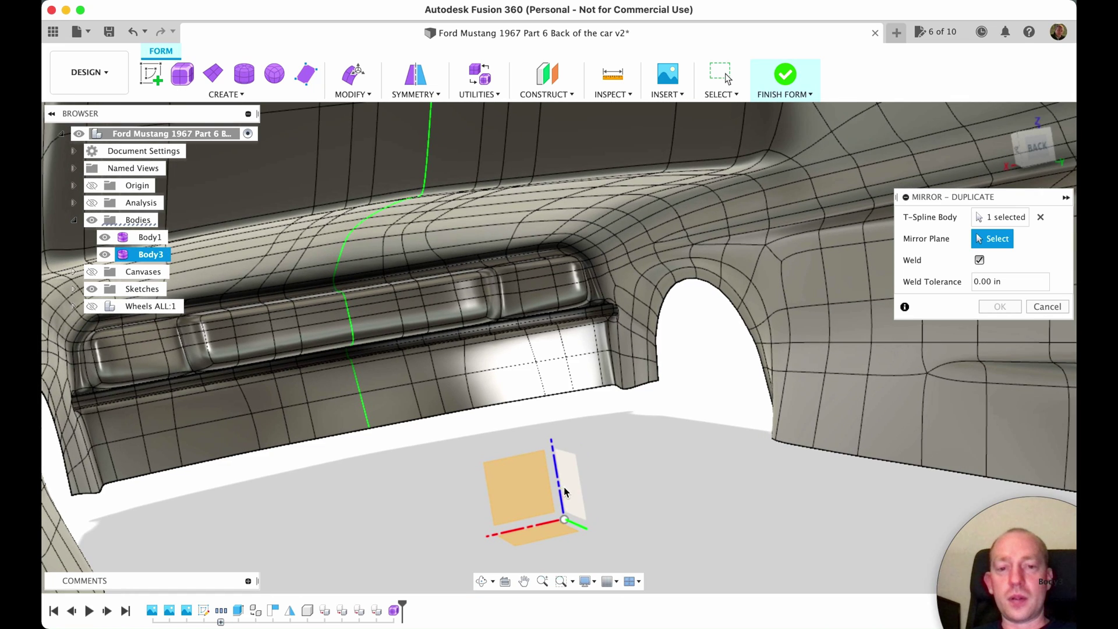
pyautogui.scroll(-5, 571, 477)
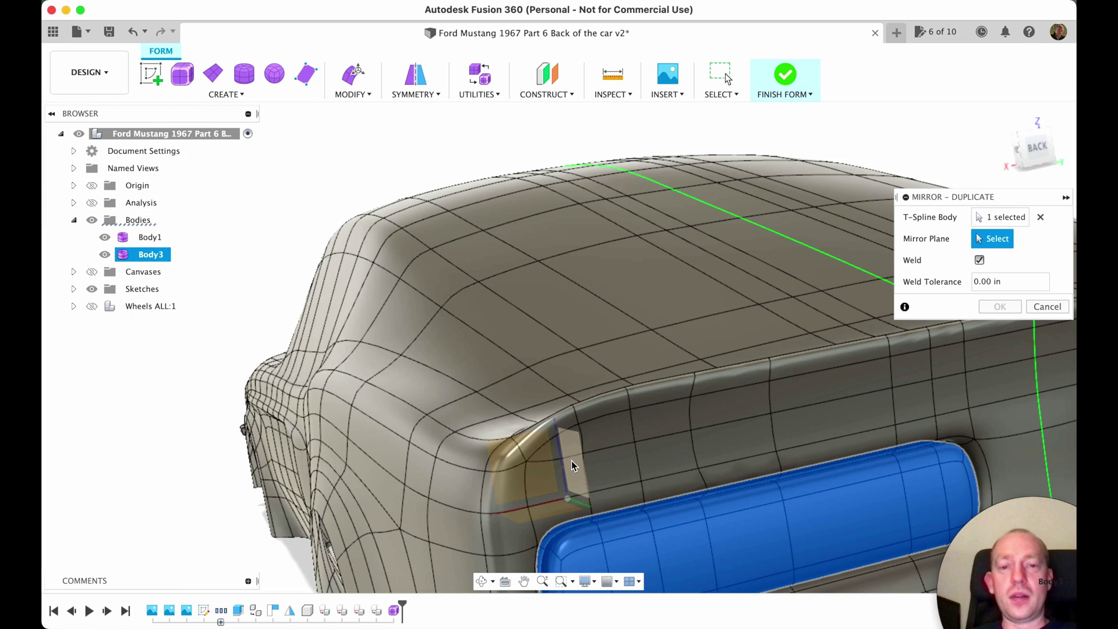
pyautogui.click(572, 456)
pyautogui.scroll(-4, 690, 448)
pyautogui.scroll(-2, 689, 449)
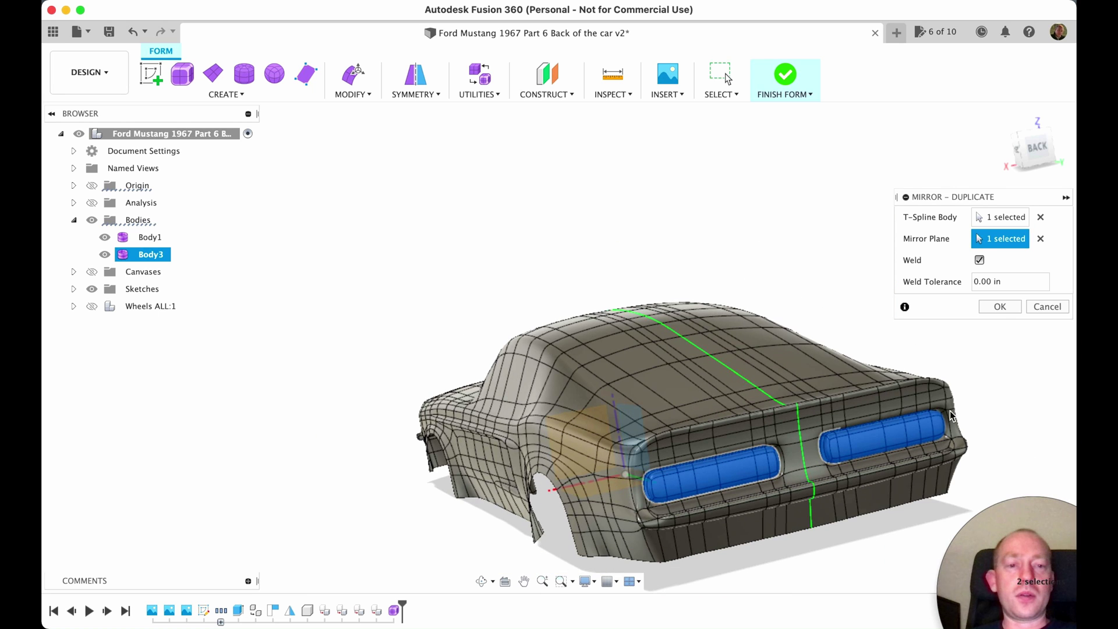
pyautogui.click(988, 308)
# Finish the form and examine the car body from the rear and side, including the taillights and rear quarter
pyautogui.keyDown('shift'); pyautogui.moveTo(1001, 369); pyautogui.dragTo(980, 317, button='middle'); pyautogui.keyUp('shift')
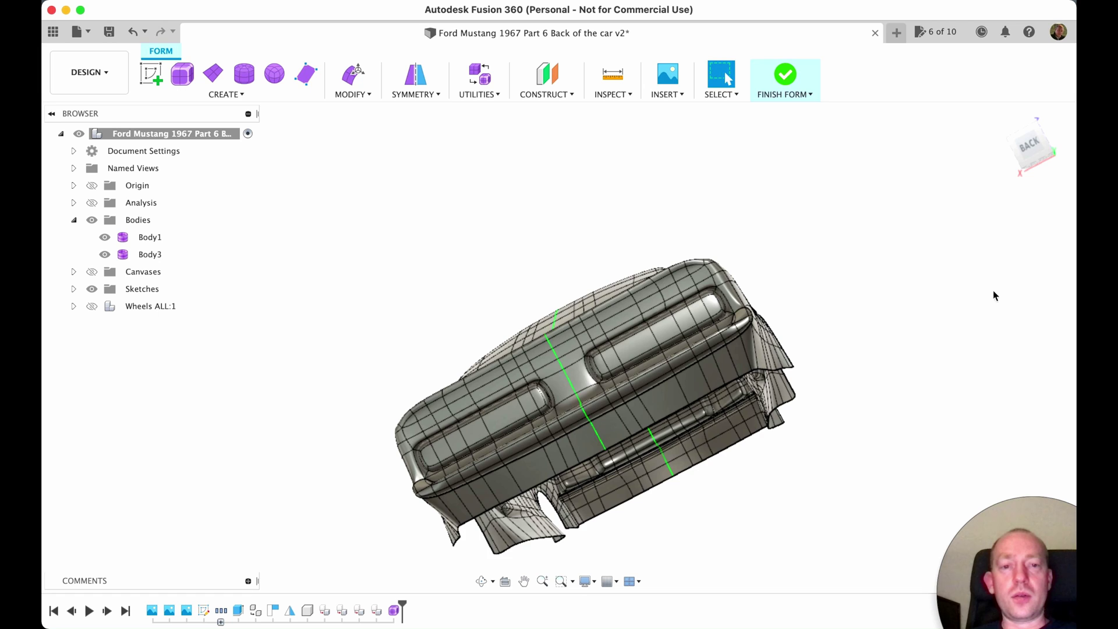
pyautogui.keyDown('shift'); pyautogui.moveTo(886, 390); pyautogui.dragTo(615, 414, button='middle'); pyautogui.keyUp('shift')
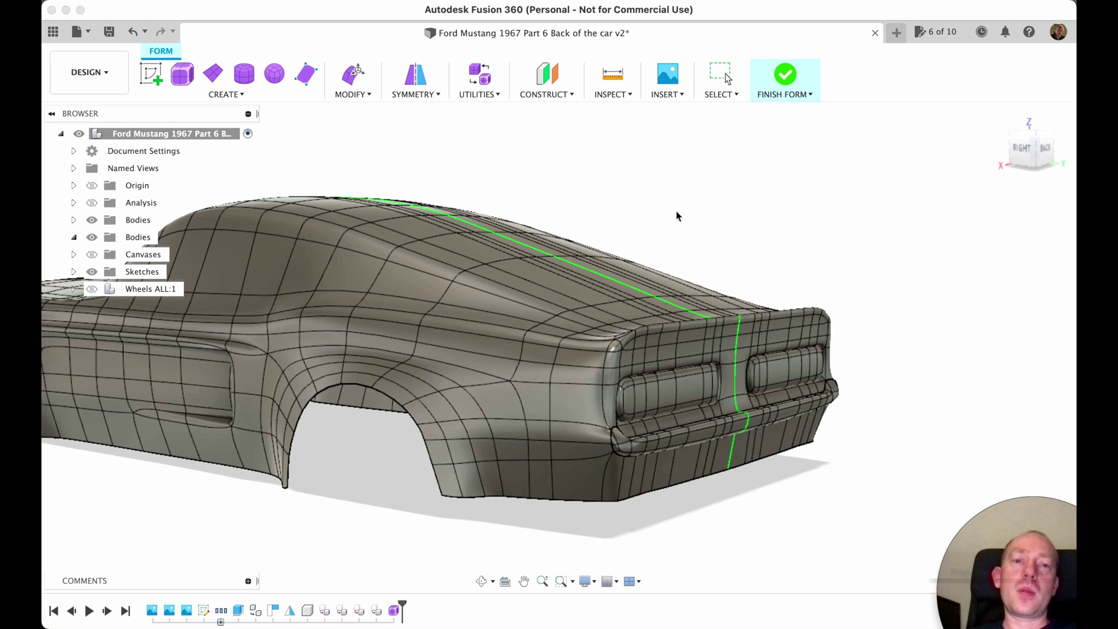
pyautogui.keyDown('shift'); pyautogui.moveTo(759, 238); pyautogui.dragTo(773, 214, button='middle'); pyautogui.keyUp('shift')
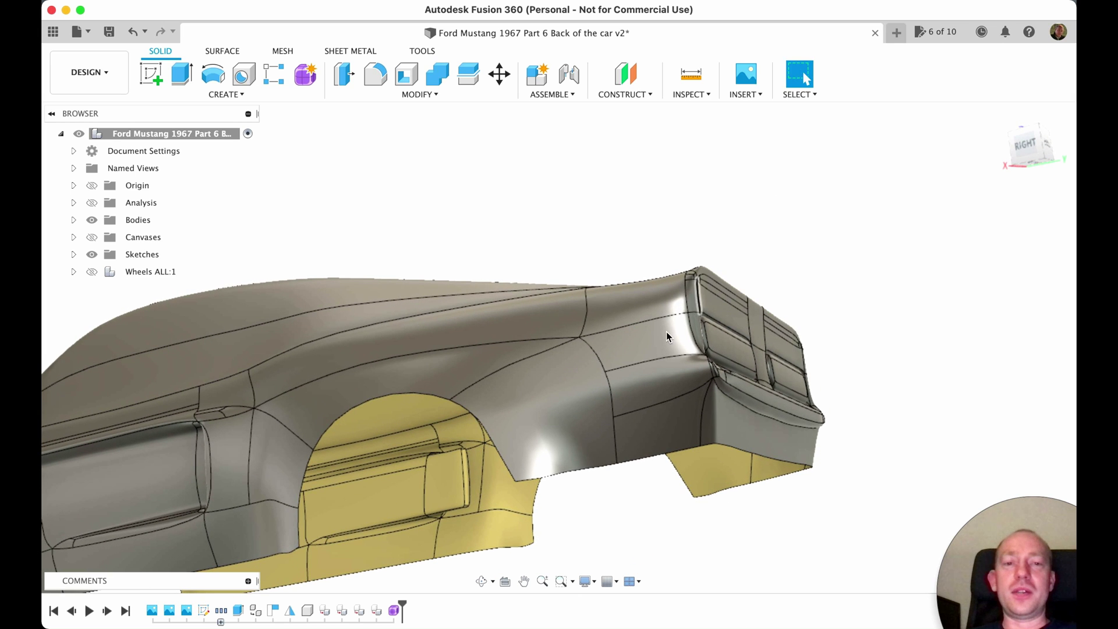
pyautogui.scroll(5, 745, 315)
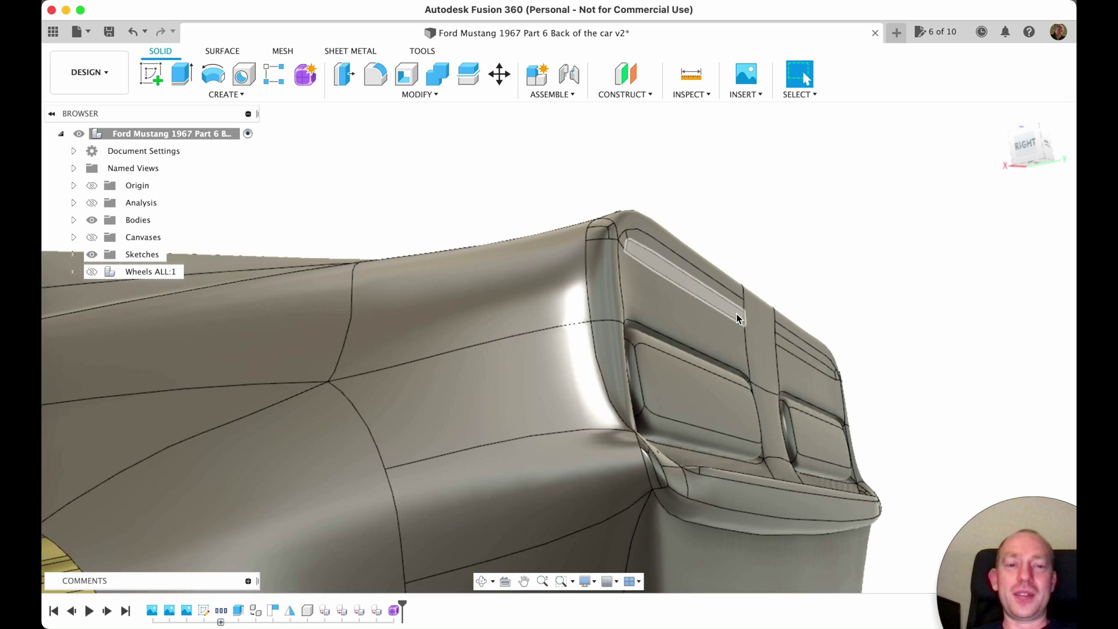
pyautogui.scroll(-4, 738, 318)
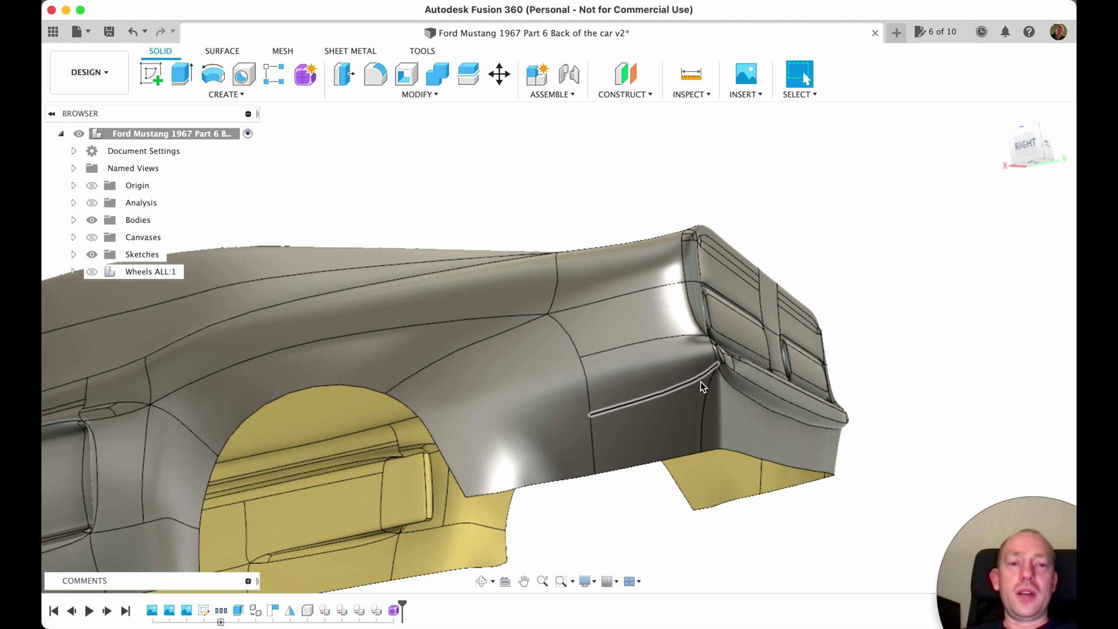
pyautogui.moveTo(574, 354); pyautogui.dragTo(873, 330, button='middle')
pyautogui.keyDown('shift'); pyautogui.moveTo(644, 393); pyautogui.dragTo(682, 332, button='middle'); pyautogui.keyUp('shift')
# Start a new sketch on the front-facing XZ origin plane in the front view of the car
pyautogui.click(1031, 148)
pyautogui.moveTo(674, 414); pyautogui.dragTo(703, 365, button='middle')
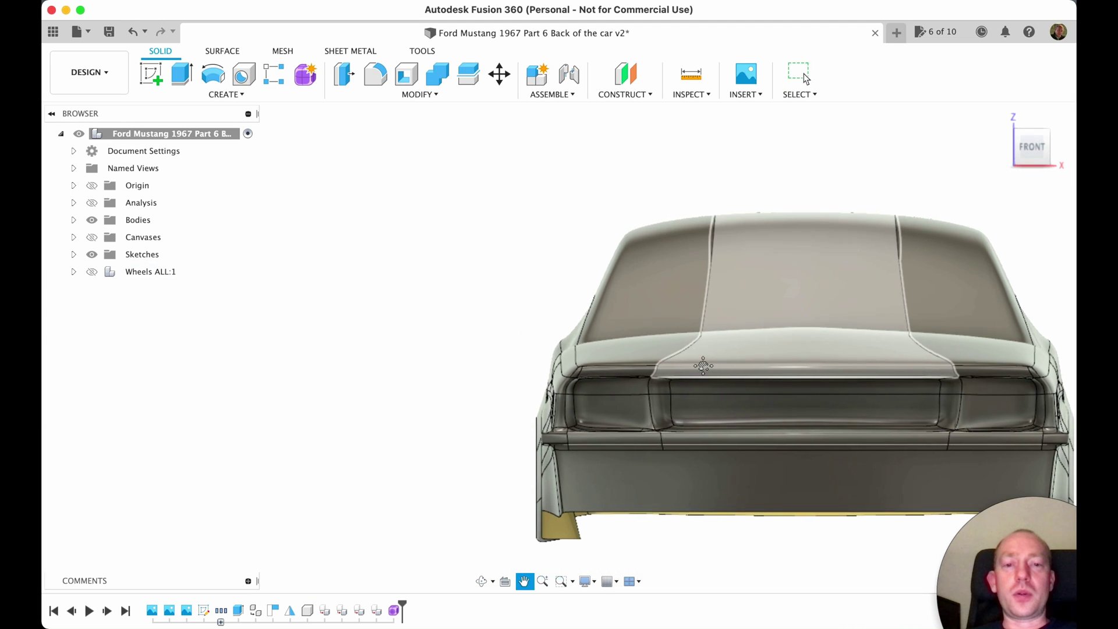
pyautogui.scroll(8, 625, 408)
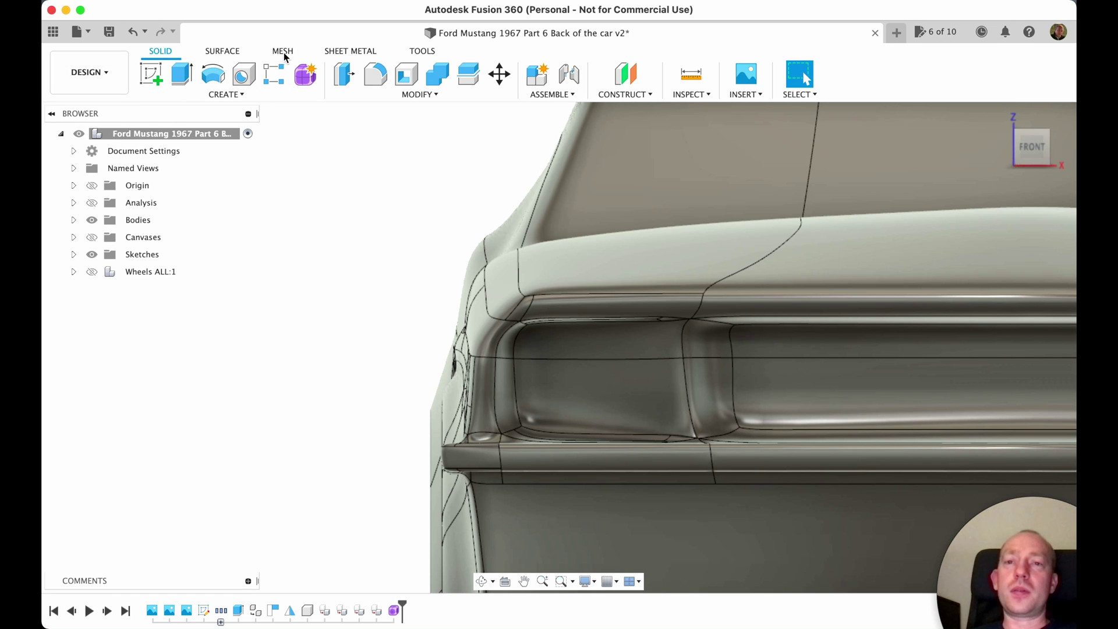
pyautogui.click(221, 51)
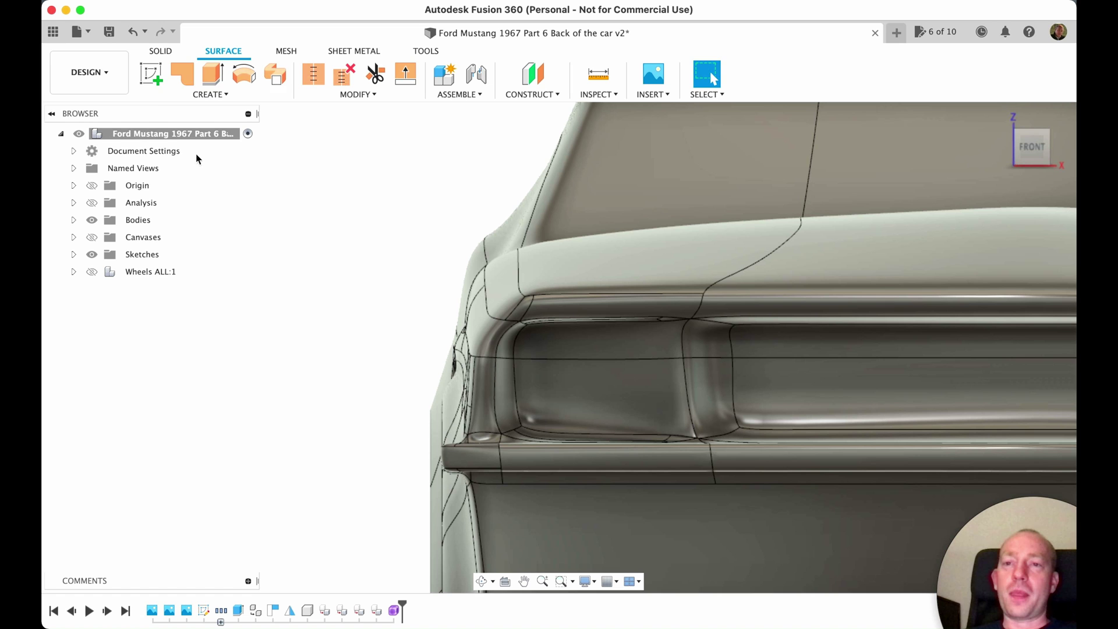
pyautogui.click(151, 74)
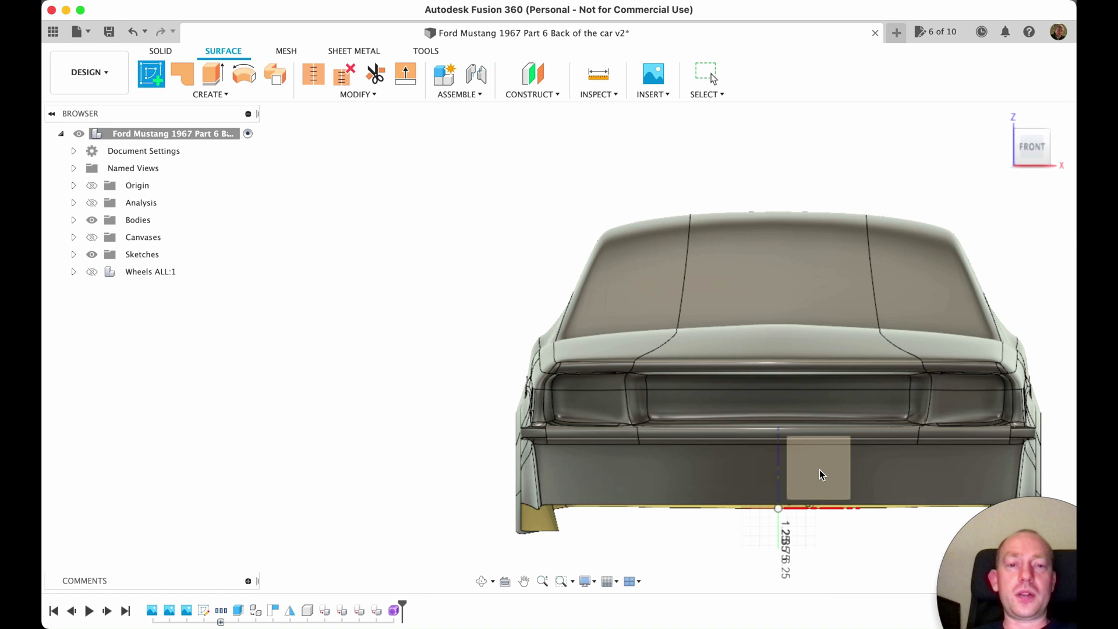
pyautogui.click(819, 470)
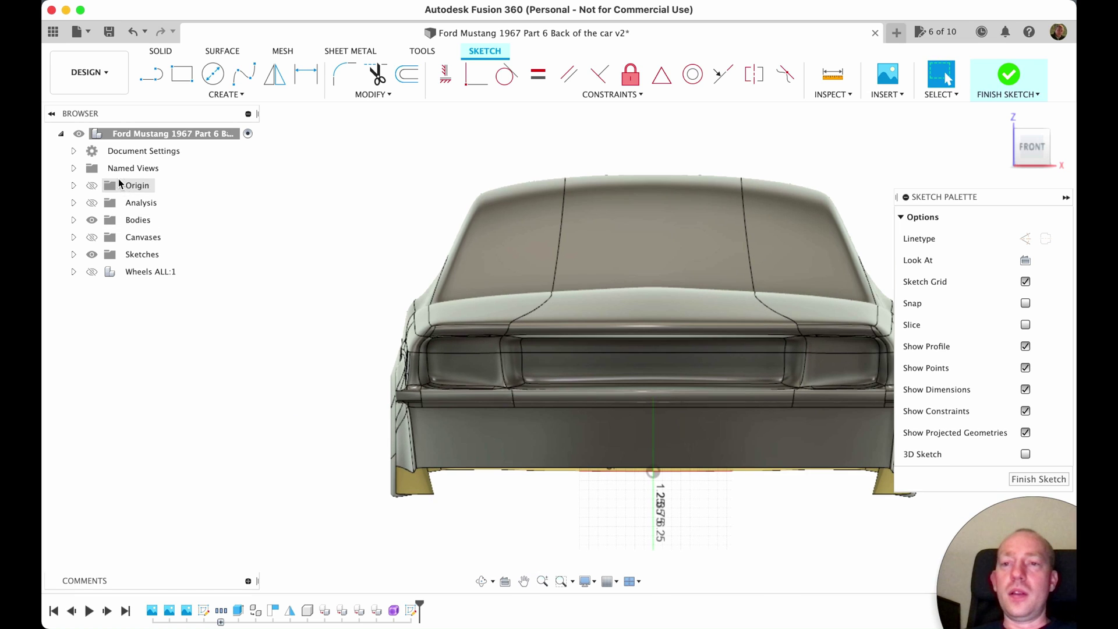
# Show the canvases with the Front blueprint visible and the ford-mustang-shelby canvas hidden
pyautogui.click(74, 237)
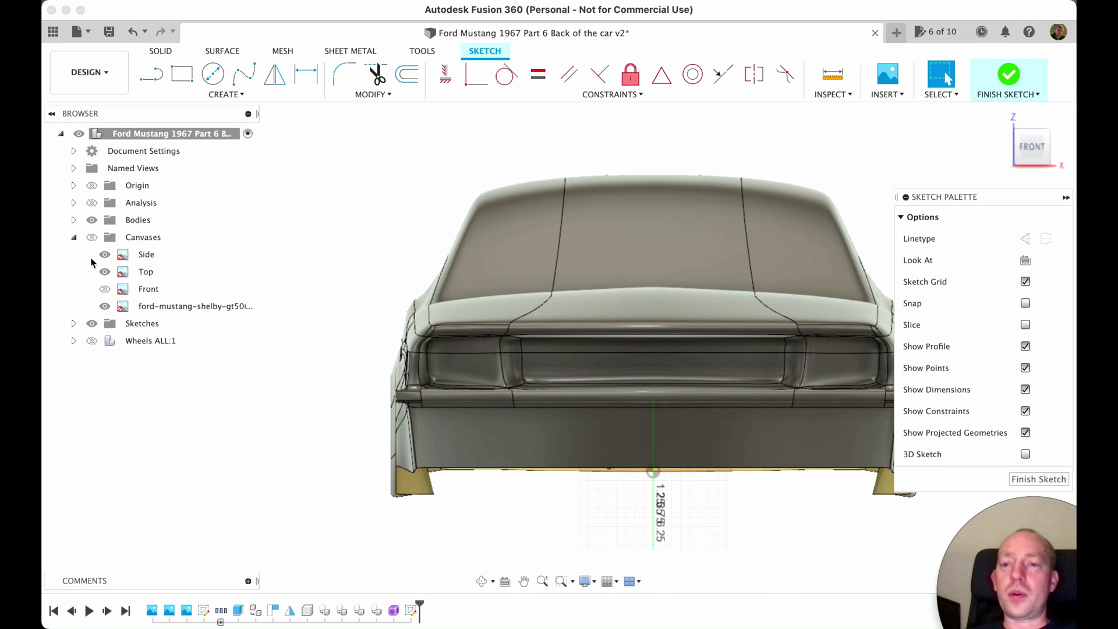
pyautogui.click(105, 289)
pyautogui.click(105, 305)
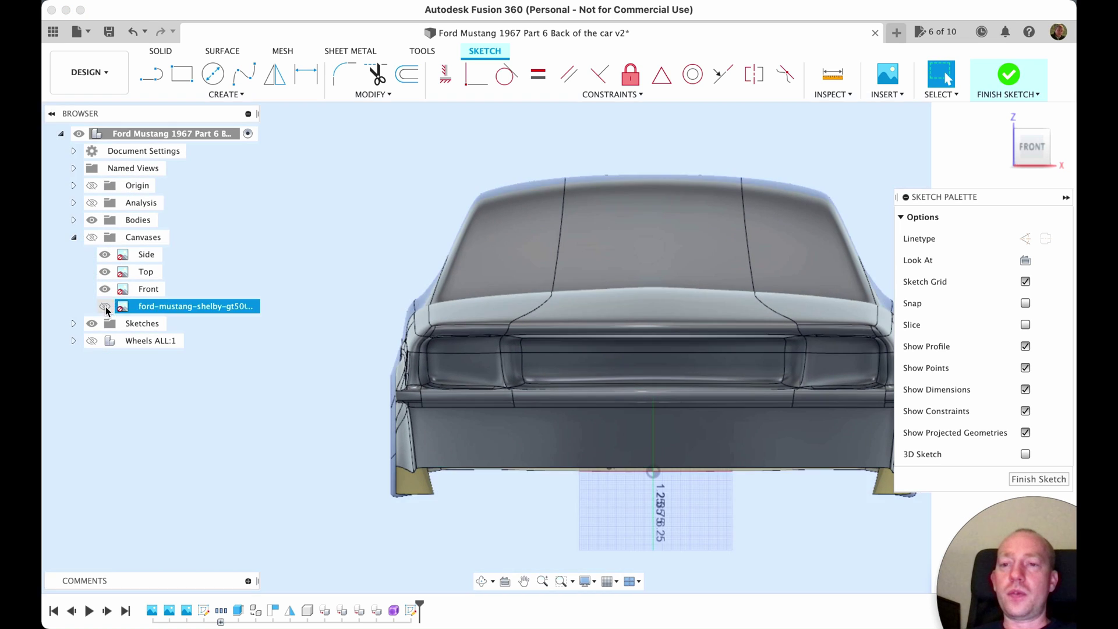
pyautogui.click(92, 237)
pyautogui.scroll(3, 497, 368)
pyautogui.scroll(3, 507, 377)
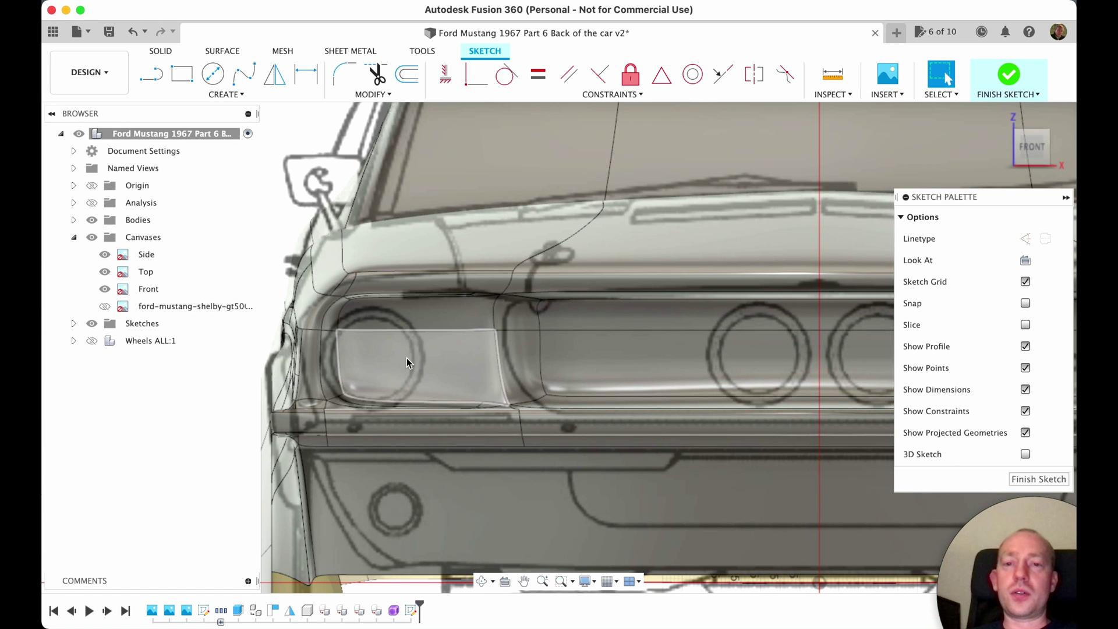
# Sketch a center diameter circle about 6.25 in across over the outer headlight recess beside the mirror
pyautogui.click(418, 330)
pyautogui.click(215, 78)
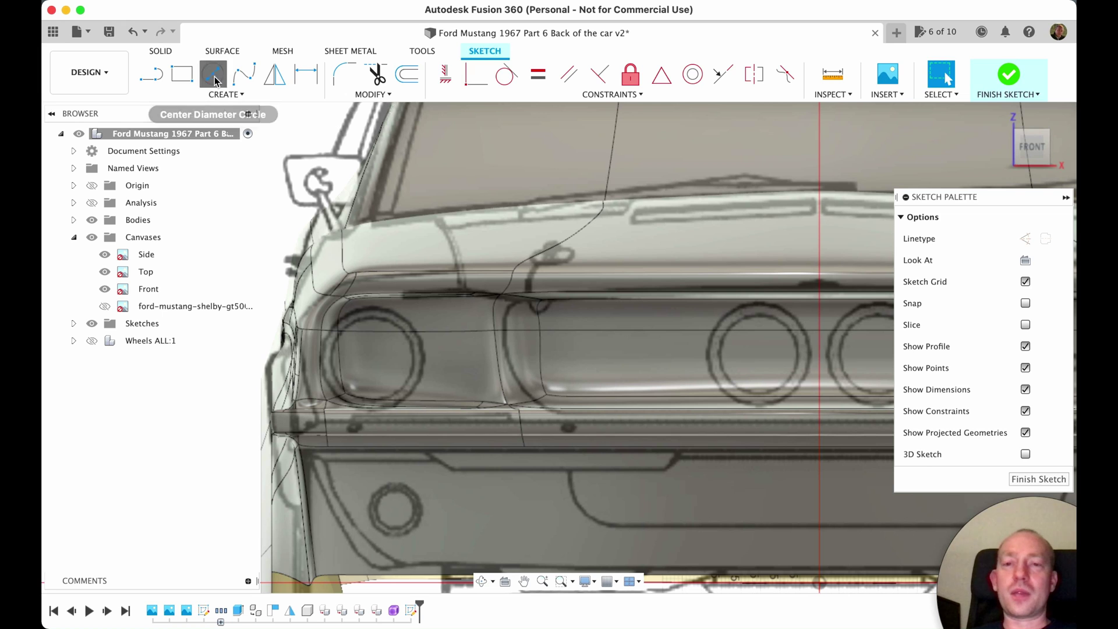
pyautogui.click(404, 348)
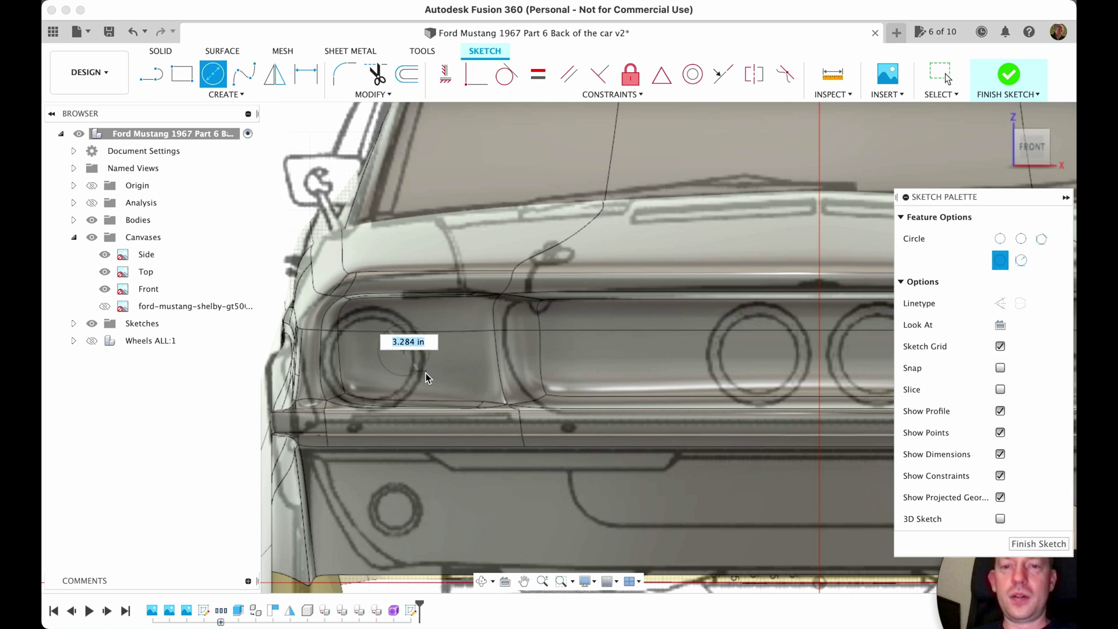
pyautogui.click(453, 358)
pyautogui.press('Escape')
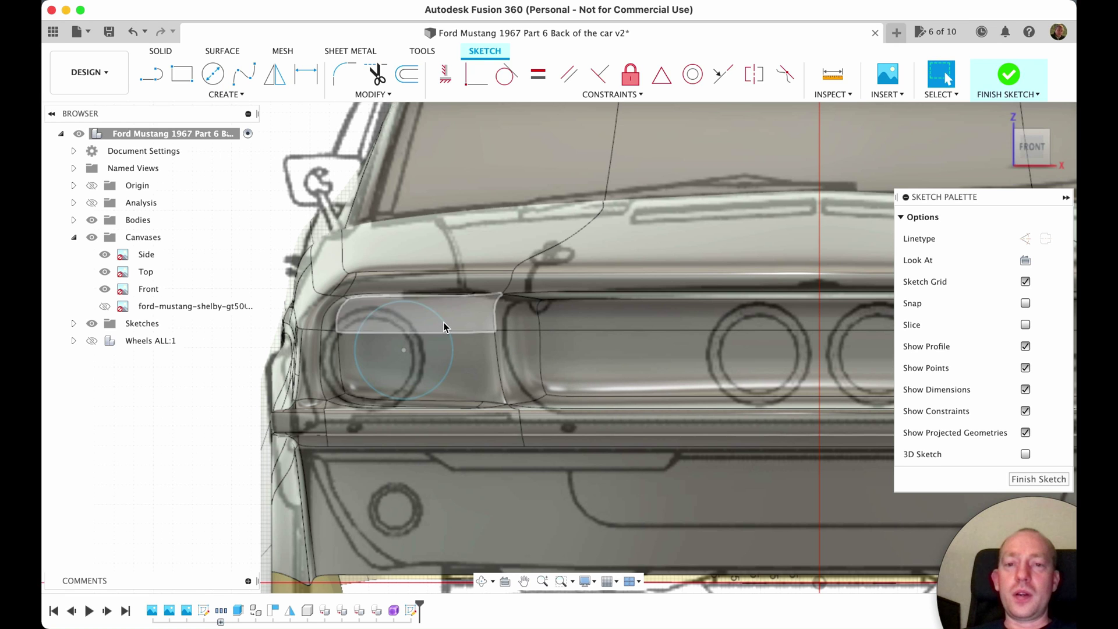
# Move the headlight circle -1.25 in along X to fit the recess in the body, and finish the sketch
pyautogui.click(92, 219)
pyautogui.click(438, 318)
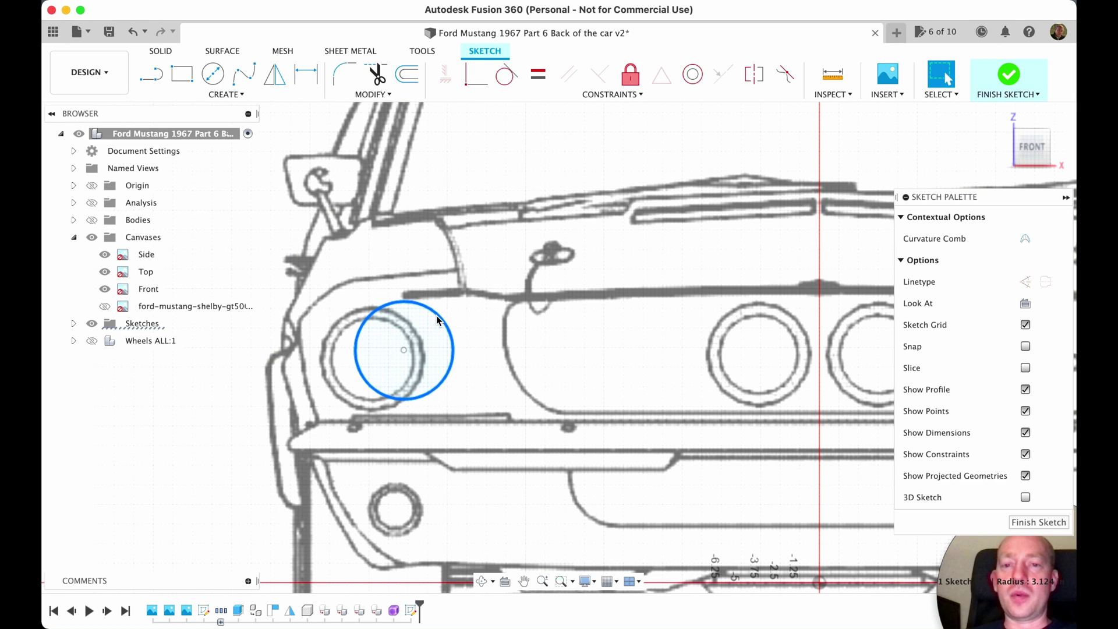
pyautogui.press('m')
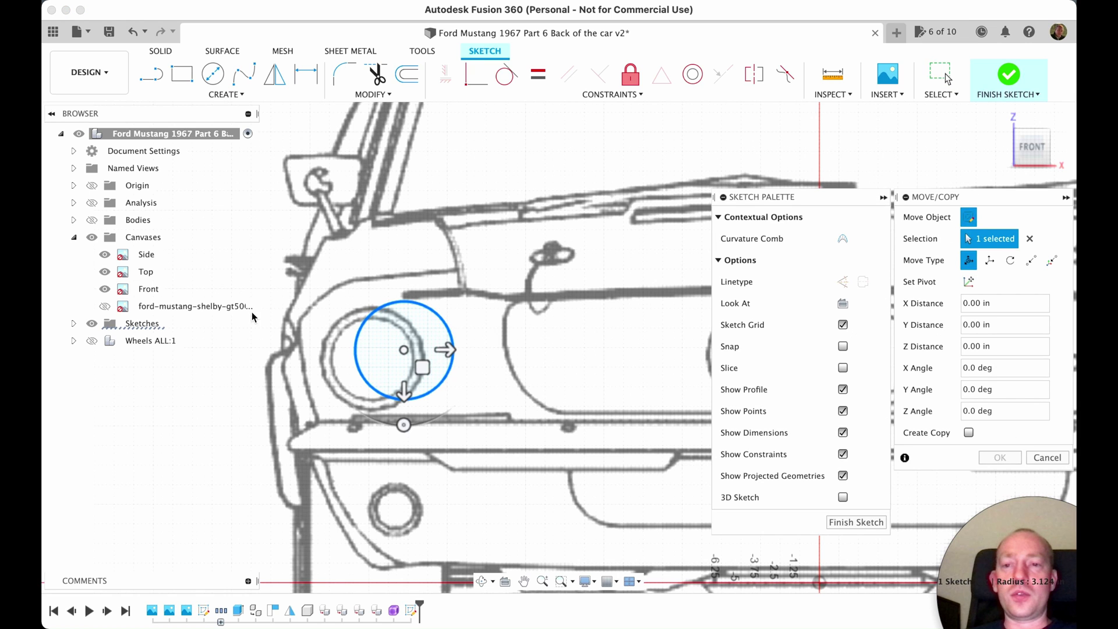
pyautogui.click(93, 220)
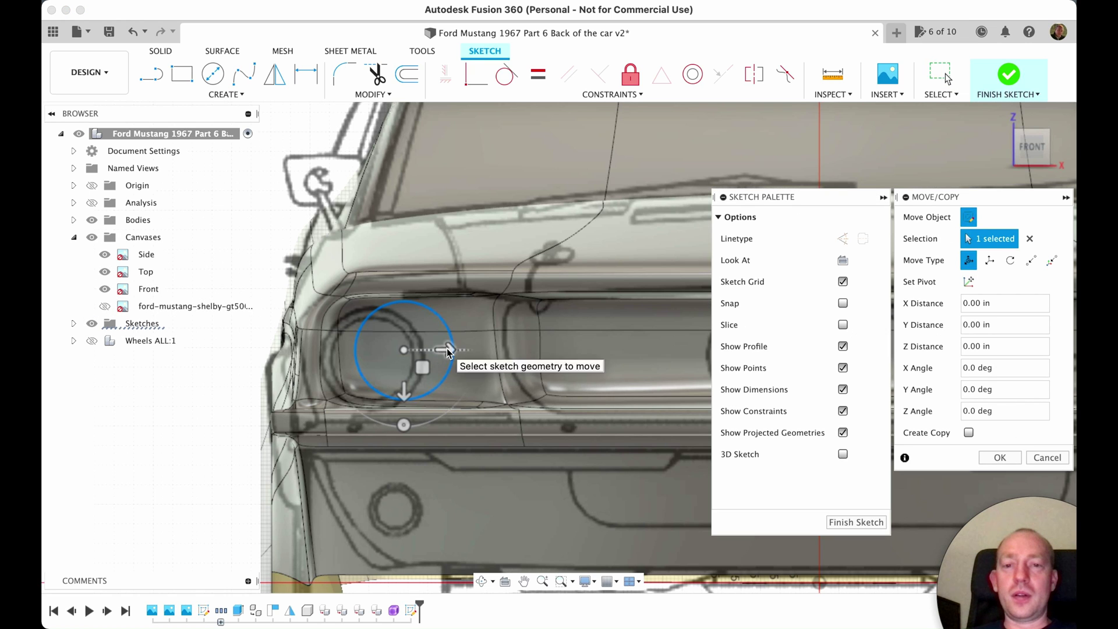
pyautogui.moveTo(442, 350); pyautogui.dragTo(428, 349)
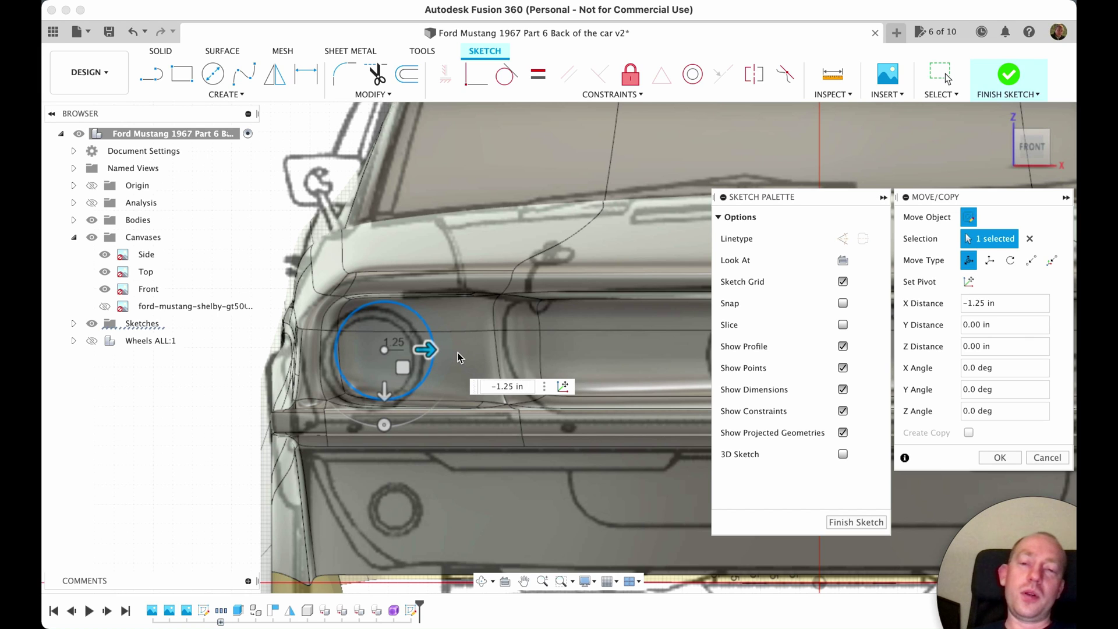
pyautogui.click(1000, 458)
pyautogui.scroll(3, 716, 449)
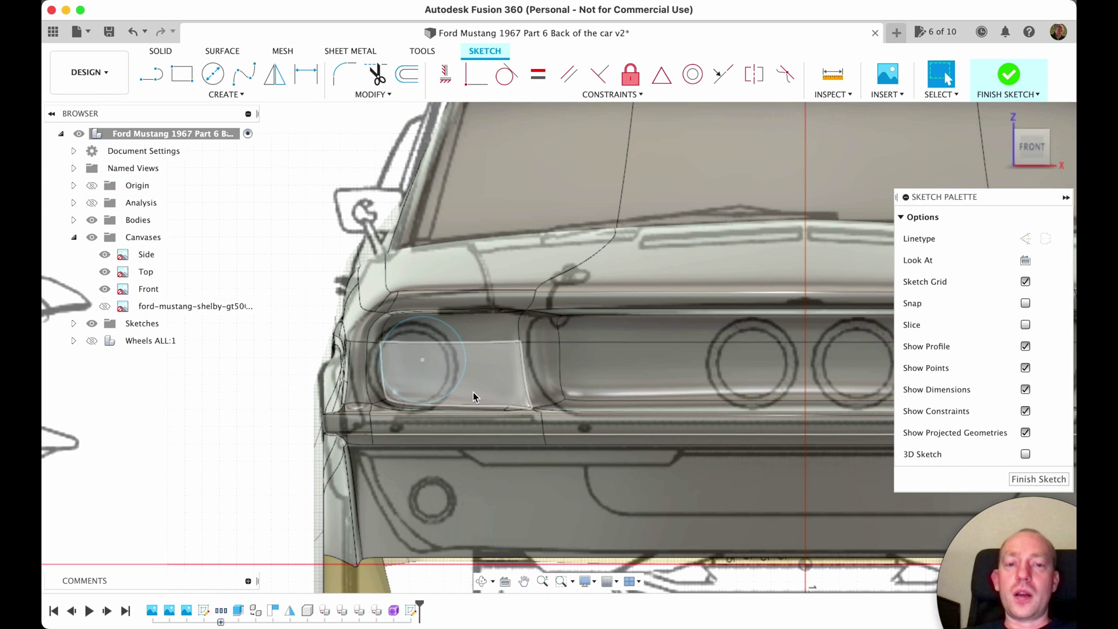
pyautogui.click(1039, 479)
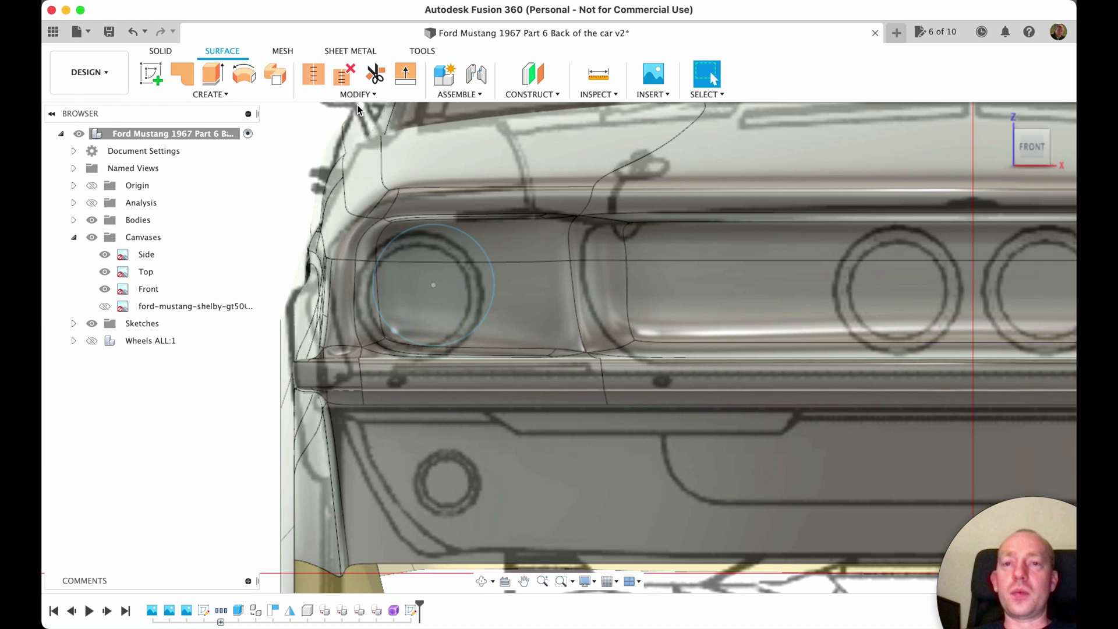
# Start Split Face and select the six faces of the outer headlight recess as the faces to split
pyautogui.click(354, 95)
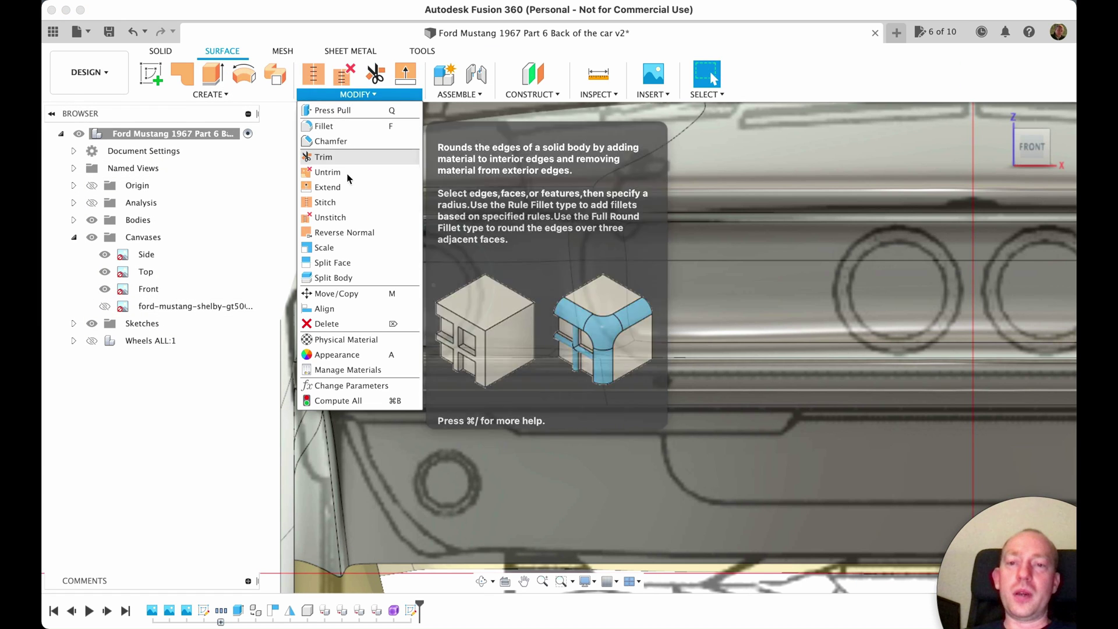
pyautogui.click(362, 264)
pyautogui.click(446, 246)
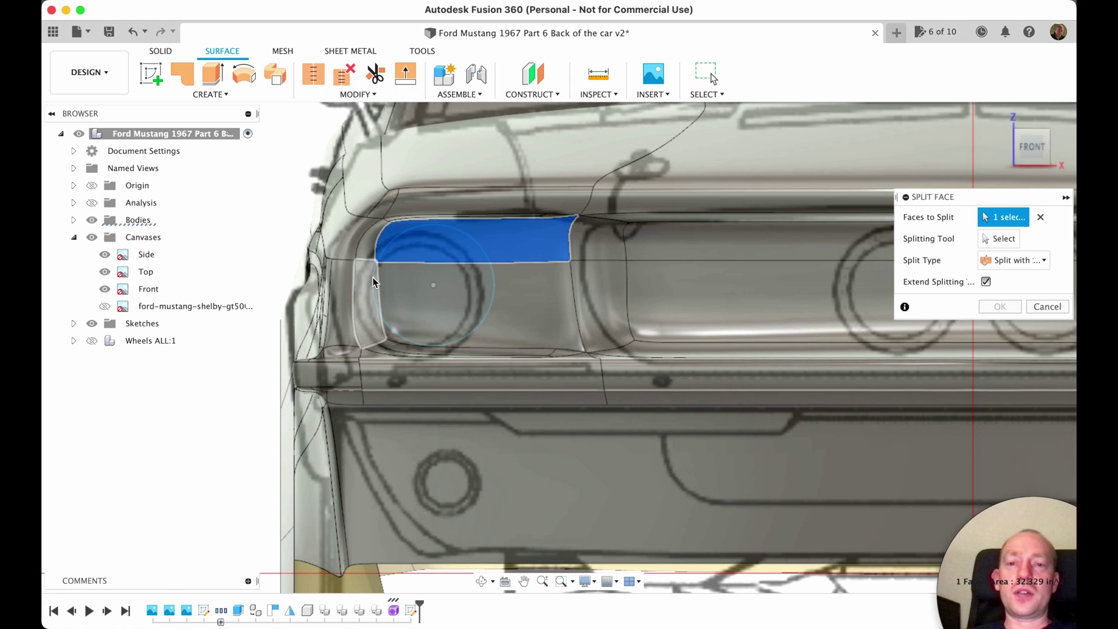
pyautogui.click(371, 279)
pyautogui.click(373, 250)
pyautogui.click(409, 295)
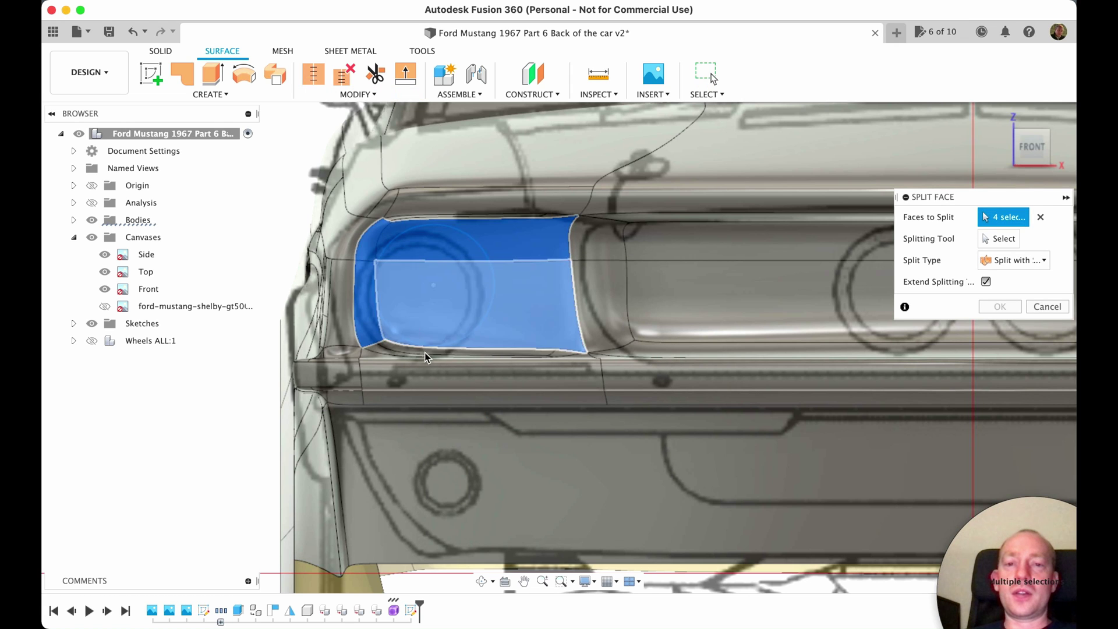
pyautogui.click(414, 350)
pyautogui.click(397, 355)
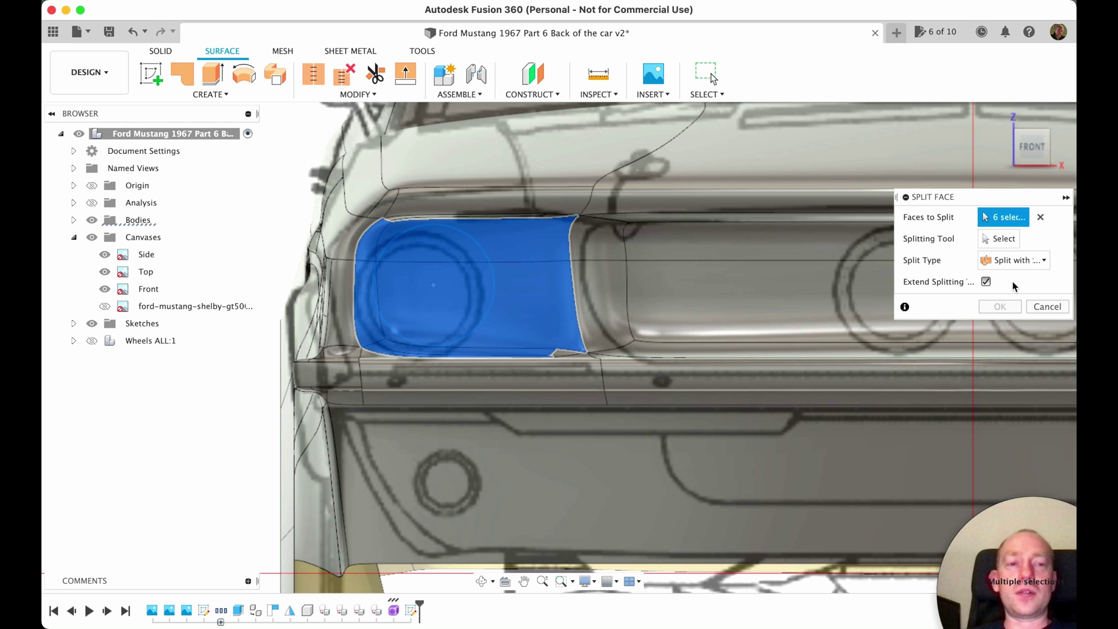
# Split the selected recess faces using the sketched headlight circle as the splitting tool, with Split with Surface and the tool extended
pyautogui.click(1000, 238)
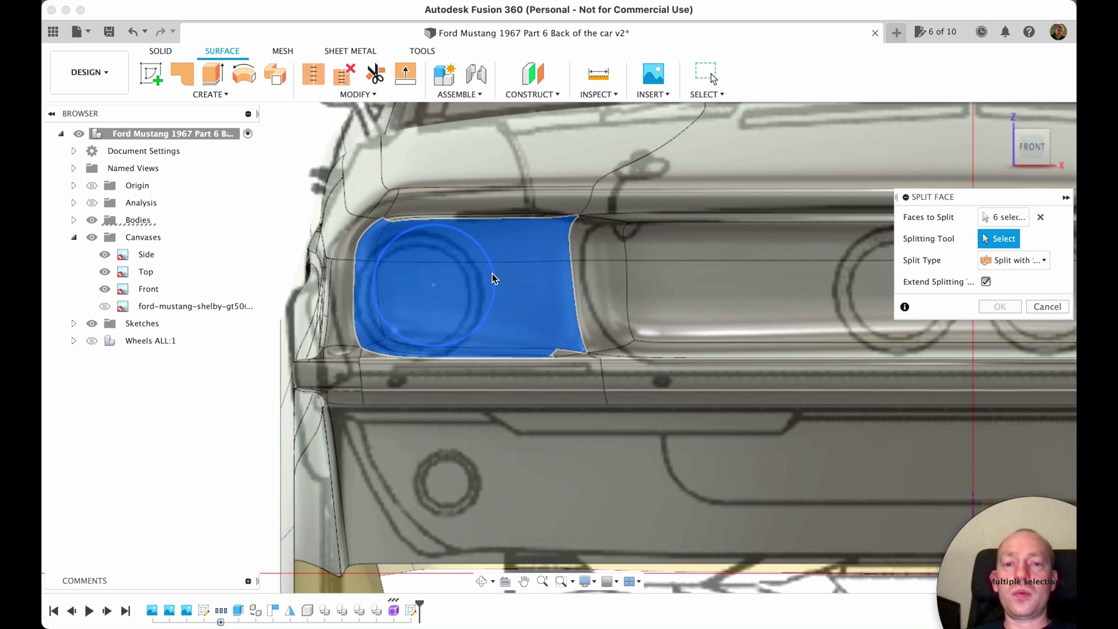
pyautogui.click(490, 273)
pyautogui.keyDown('shift'); pyautogui.moveTo(597, 365); pyautogui.dragTo(792, 466, button='middle'); pyautogui.keyUp('shift')
pyautogui.scroll(-3, 788, 412)
pyautogui.click(1045, 261)
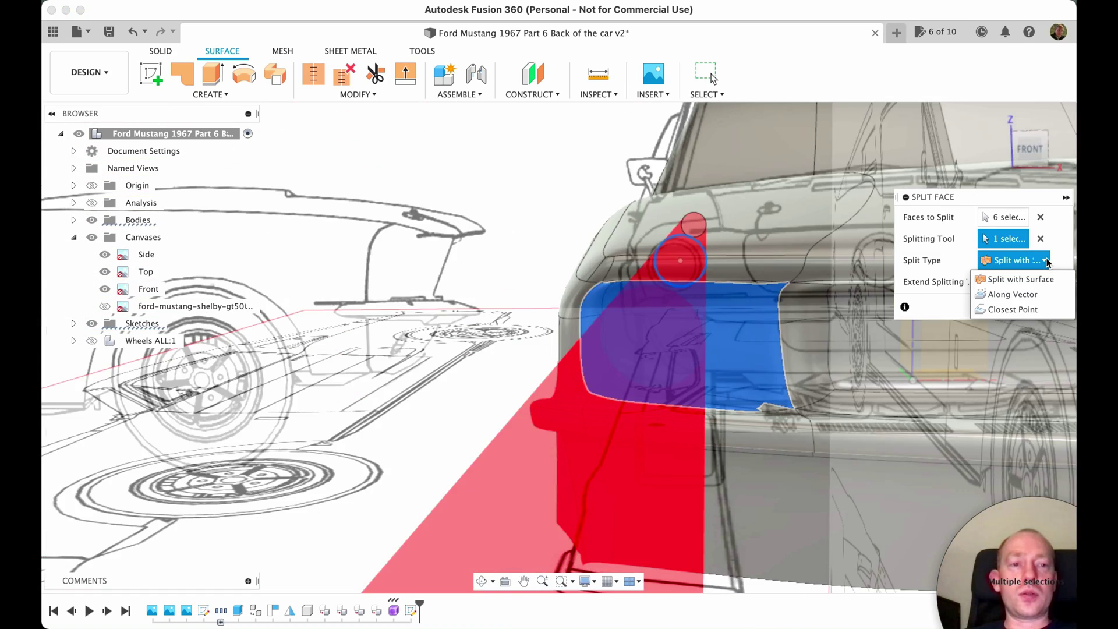
pyautogui.click(988, 282)
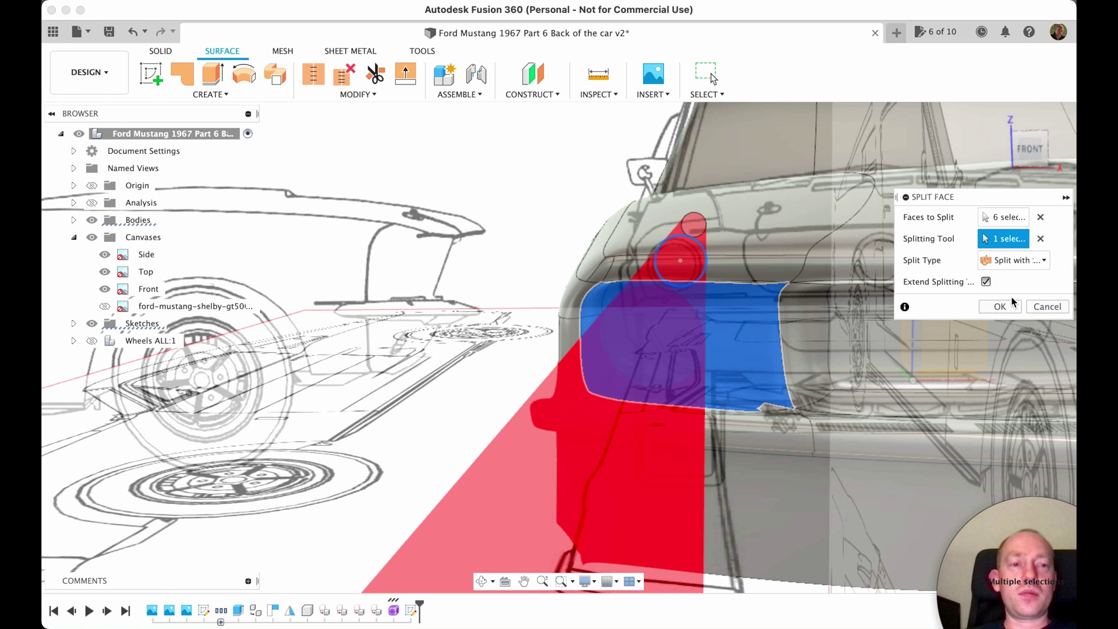
pyautogui.keyDown('shift'); pyautogui.moveTo(670, 289); pyautogui.dragTo(768, 559, button='middle'); pyautogui.keyUp('shift')
pyautogui.moveTo(641, 350); pyautogui.dragTo(445, 331, button='middle')
pyautogui.scroll(-4, 862, 496)
pyautogui.scroll(3, 884, 507)
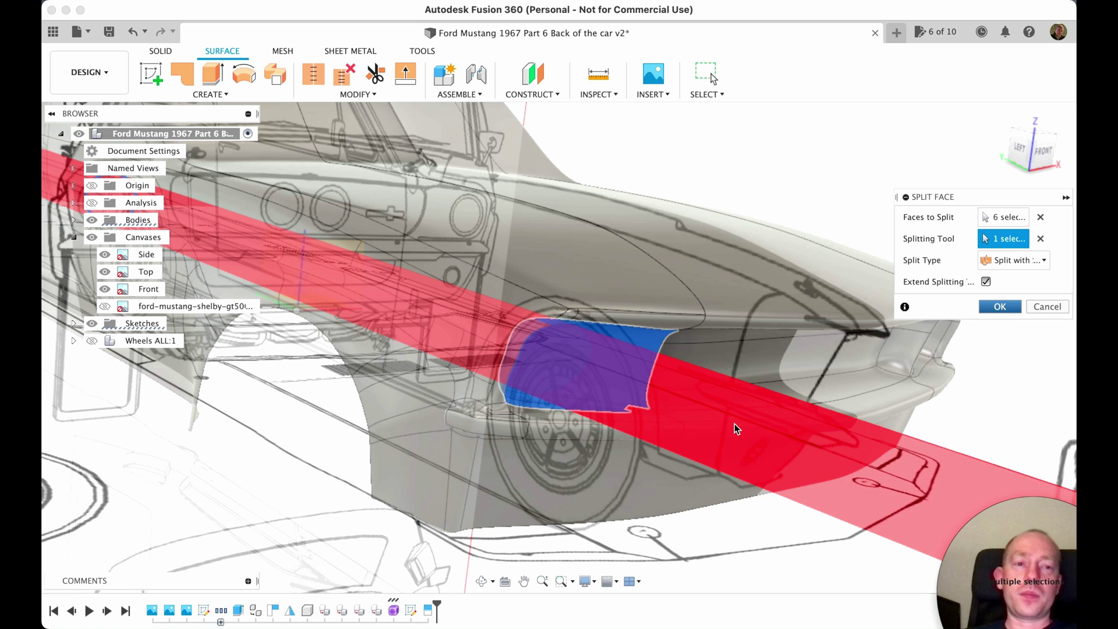
pyautogui.press('Return')
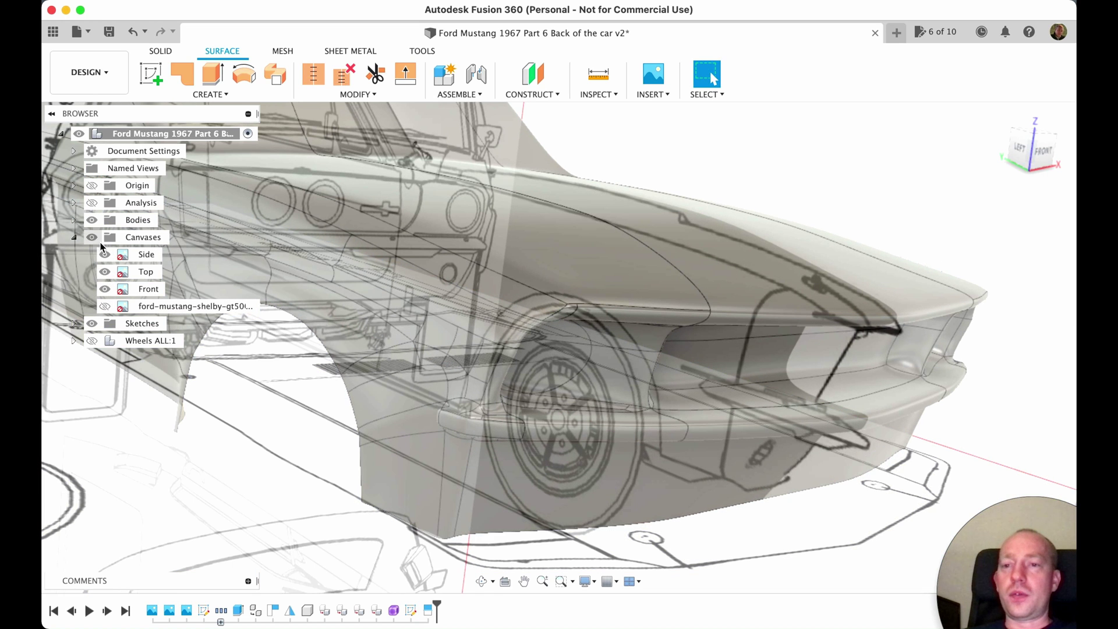
# Hide the Canvases folder and expand the Bodies folder
pyautogui.click(93, 237)
pyautogui.keyDown('shift'); pyautogui.moveTo(466, 361); pyautogui.dragTo(551, 367, button='middle'); pyautogui.keyUp('shift')
pyautogui.scroll(5, 519, 356)
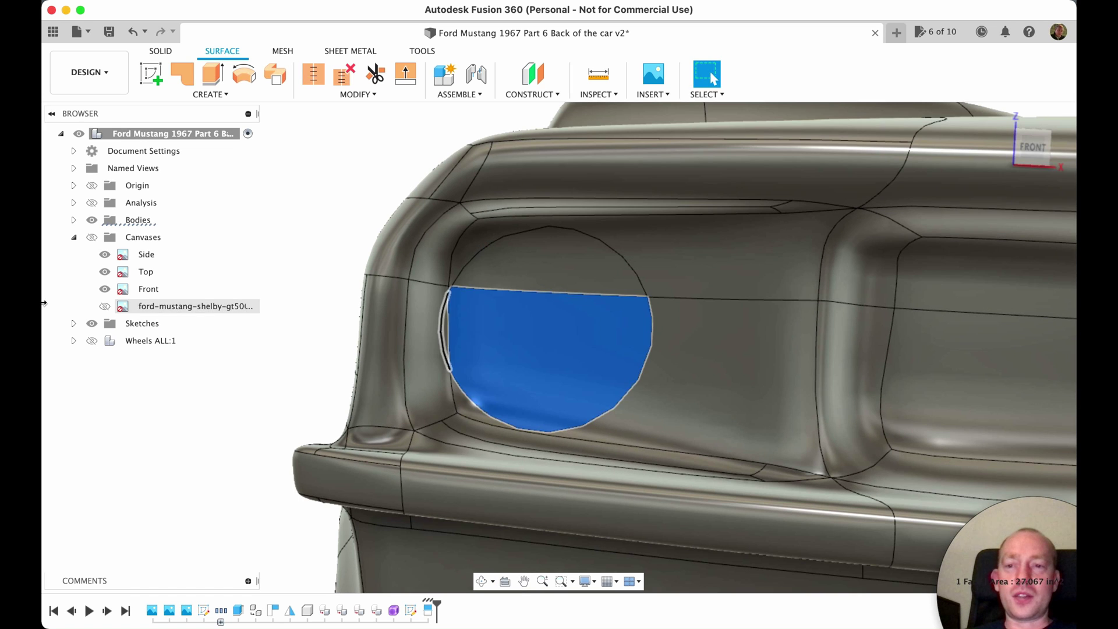
pyautogui.click(74, 220)
# Delete the three faces inside the split circle, including the thin sliver at its outer edge, to open the headlight hole
pyautogui.click(547, 281)
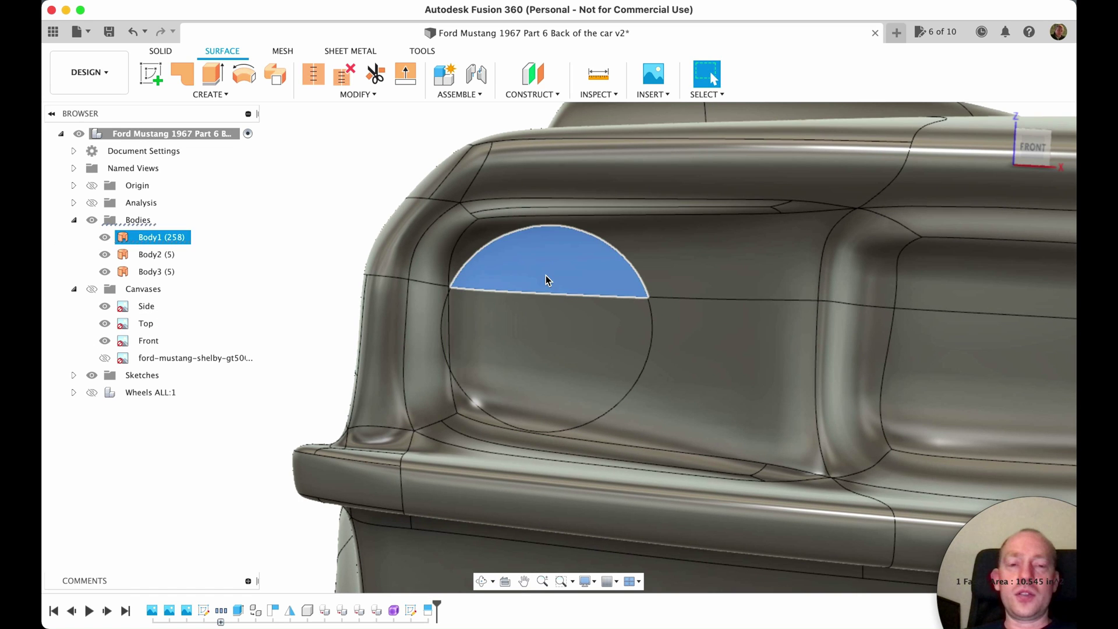
pyautogui.rightClick(546, 280)
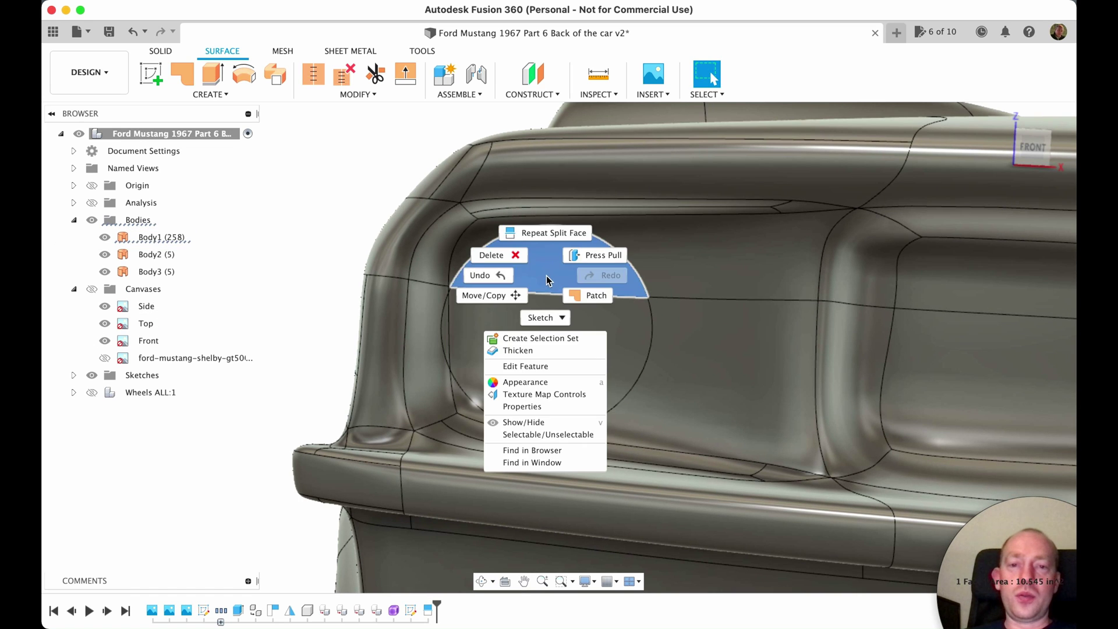
pyautogui.press('Escape')
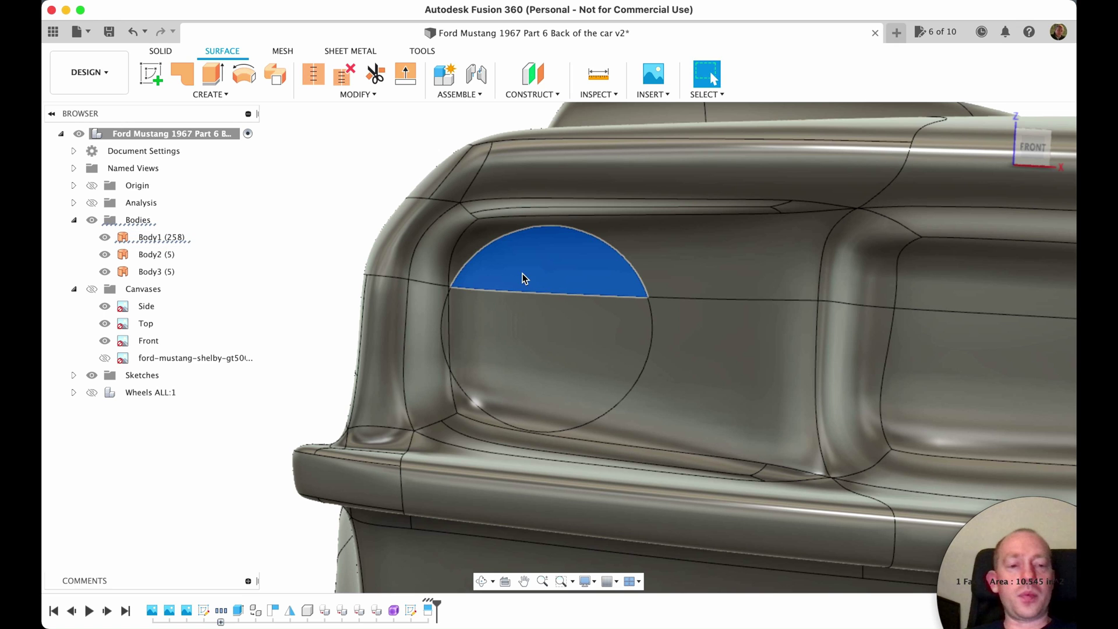
pyautogui.press('Delete')
pyautogui.click(527, 344)
pyautogui.press('Delete')
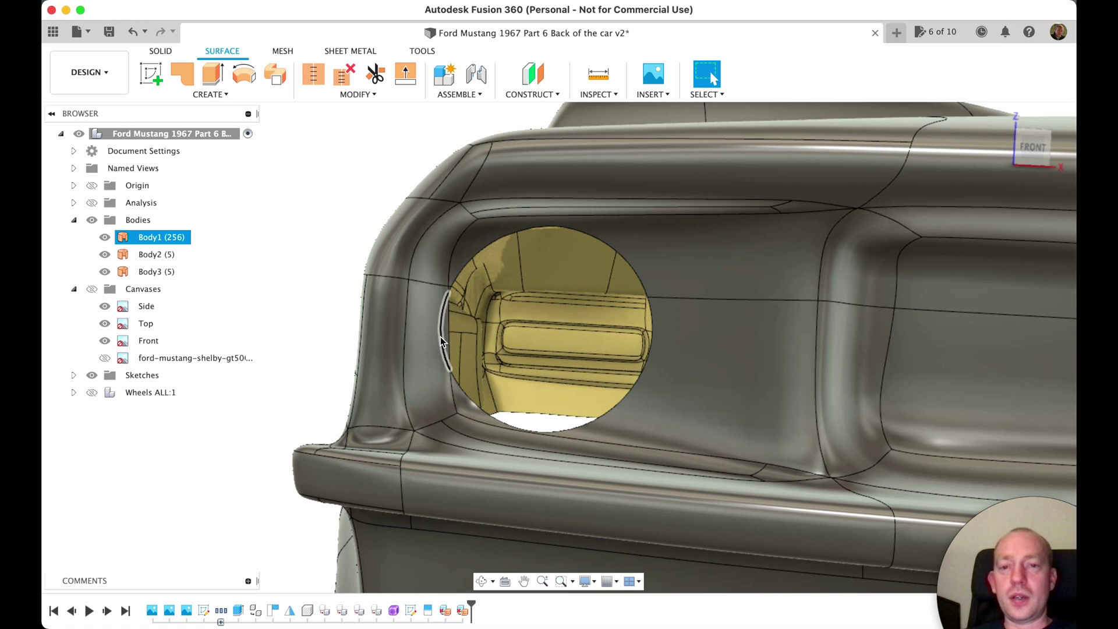
pyautogui.scroll(-5, 441, 338)
pyautogui.scroll(8, 443, 344)
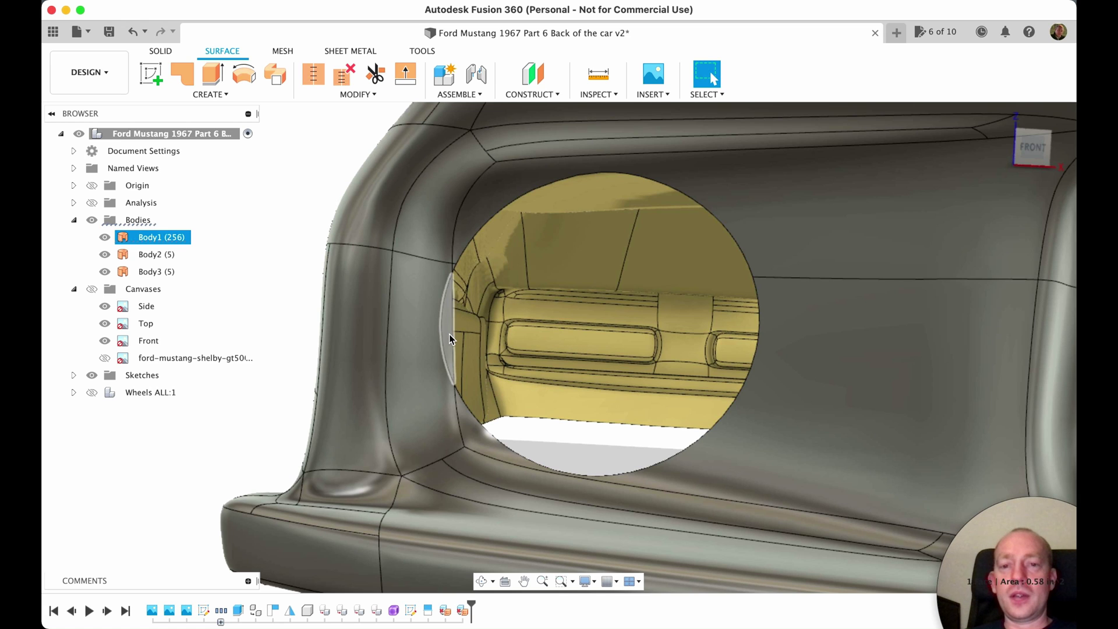
pyautogui.press('Delete')
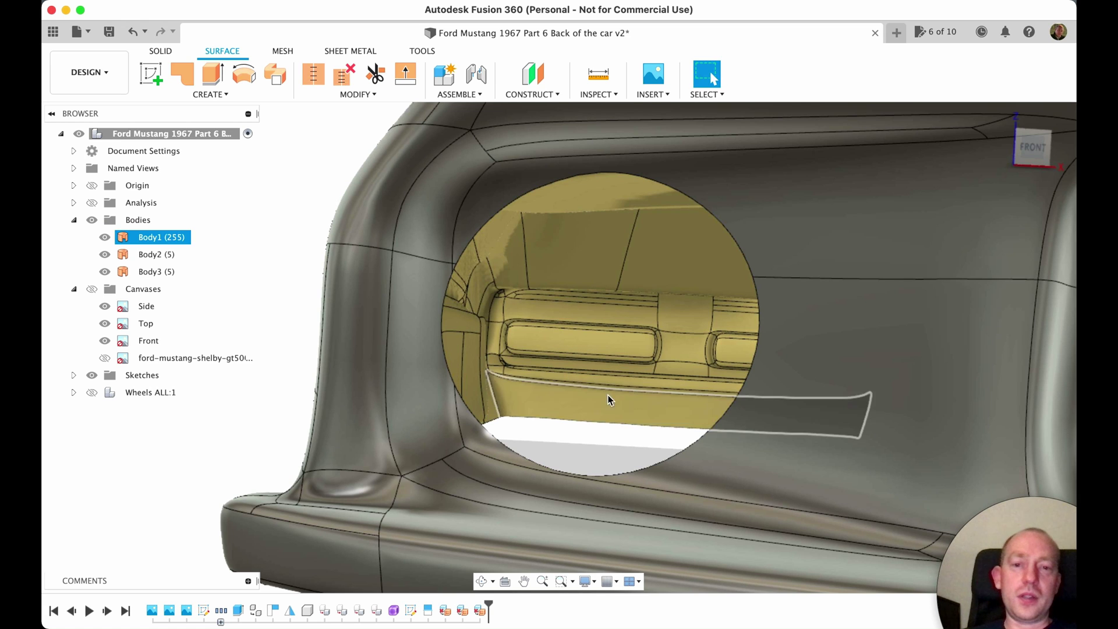
# Expand the Sketches folder and show Sketch3 with the headlight circle
pyautogui.scroll(-8, 649, 413)
pyautogui.moveTo(714, 512)
pyautogui.keyDown('shift'); pyautogui.mouseDown(button='middle')
pyautogui.moveTo(694, 529)
pyautogui.moveTo(649, 530)
pyautogui.moveTo(729, 530)
pyautogui.moveTo(680, 492)
pyautogui.moveTo(661, 506)
pyautogui.moveTo(713, 527)
pyautogui.mouseUp(button='middle'); pyautogui.keyUp('shift')
pyautogui.scroll(5, 680, 492)
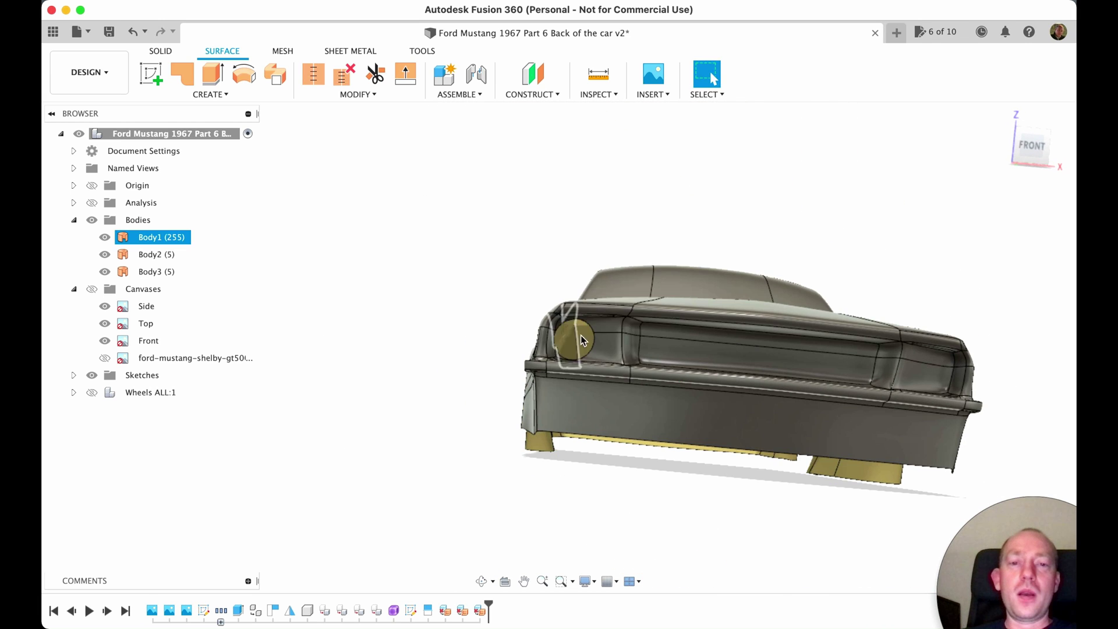
pyautogui.scroll(5, 588, 344)
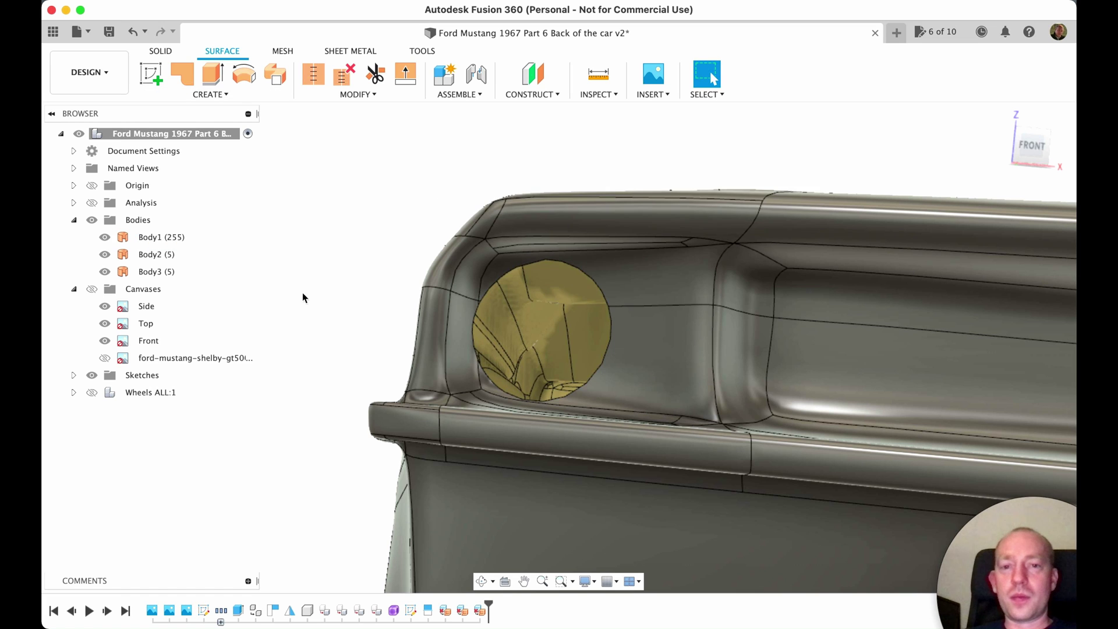
pyautogui.keyDown('shift'); pyautogui.moveTo(587, 288); pyautogui.dragTo(812, 396, button='middle'); pyautogui.keyUp('shift')
pyautogui.scroll(-4, 884, 338)
pyautogui.click(74, 375)
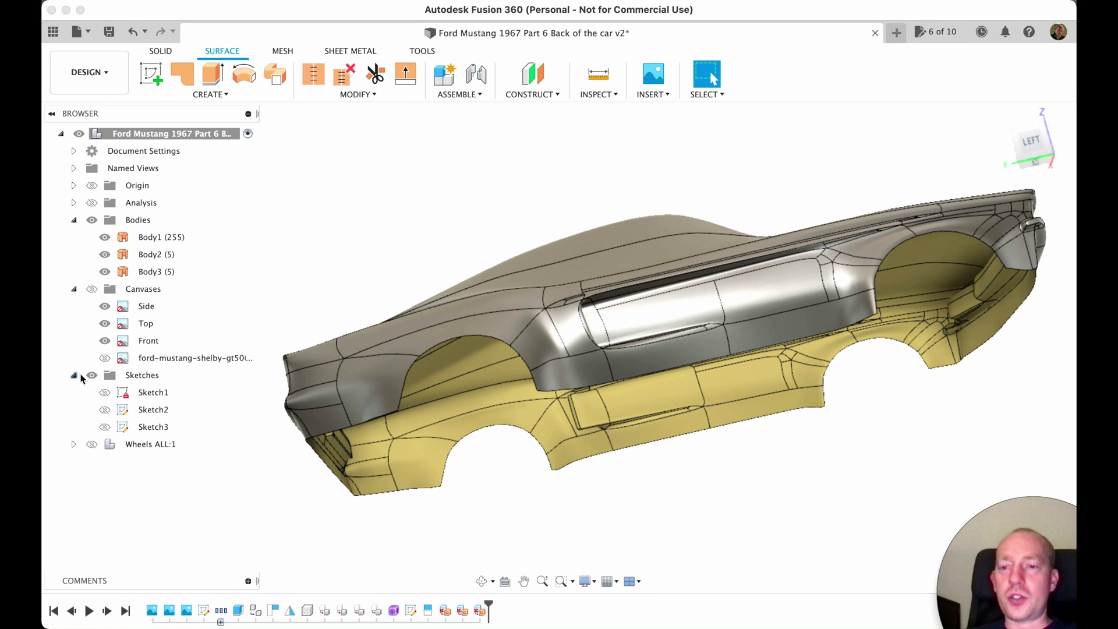
pyautogui.keyDown('shift'); pyautogui.moveTo(891, 370); pyautogui.dragTo(661, 299, button='middle'); pyautogui.keyUp('shift')
# Move the headlight circle -80.25 in along Z, to the front recess of the body
pyautogui.click(587, 280)
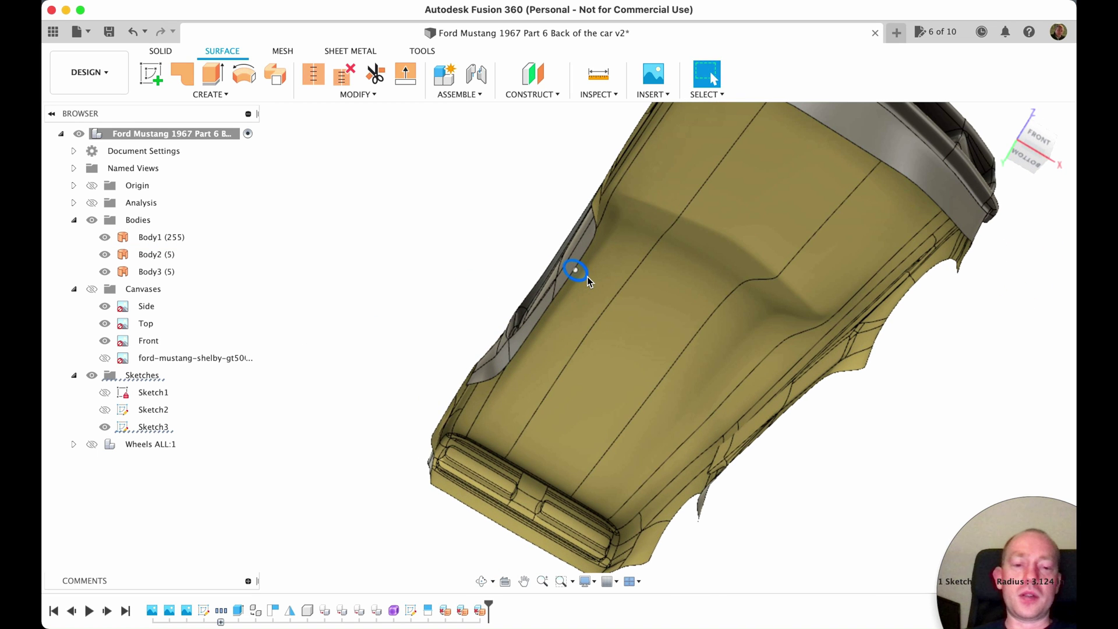
pyautogui.press('m')
pyautogui.click(1015, 145)
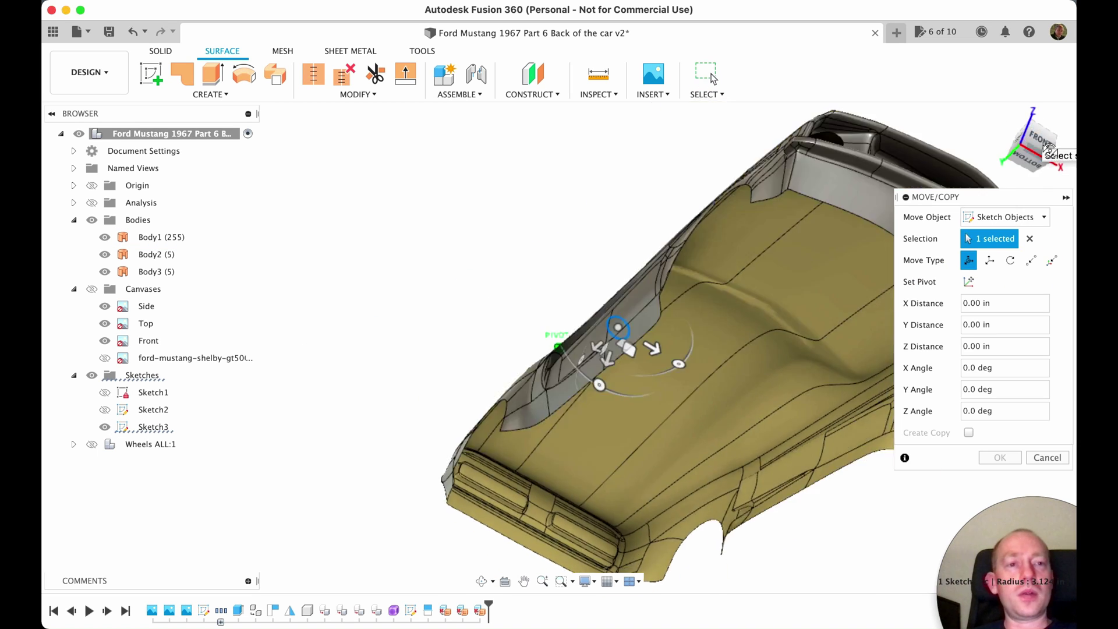
pyautogui.moveTo(814, 491); pyautogui.dragTo(561, 399, button='middle')
pyautogui.moveTo(544, 428)
pyautogui.mouseDown()
pyautogui.moveTo(804, 449)
pyautogui.moveTo(763, 450)
pyautogui.moveTo(784, 450)
pyautogui.mouseUp()
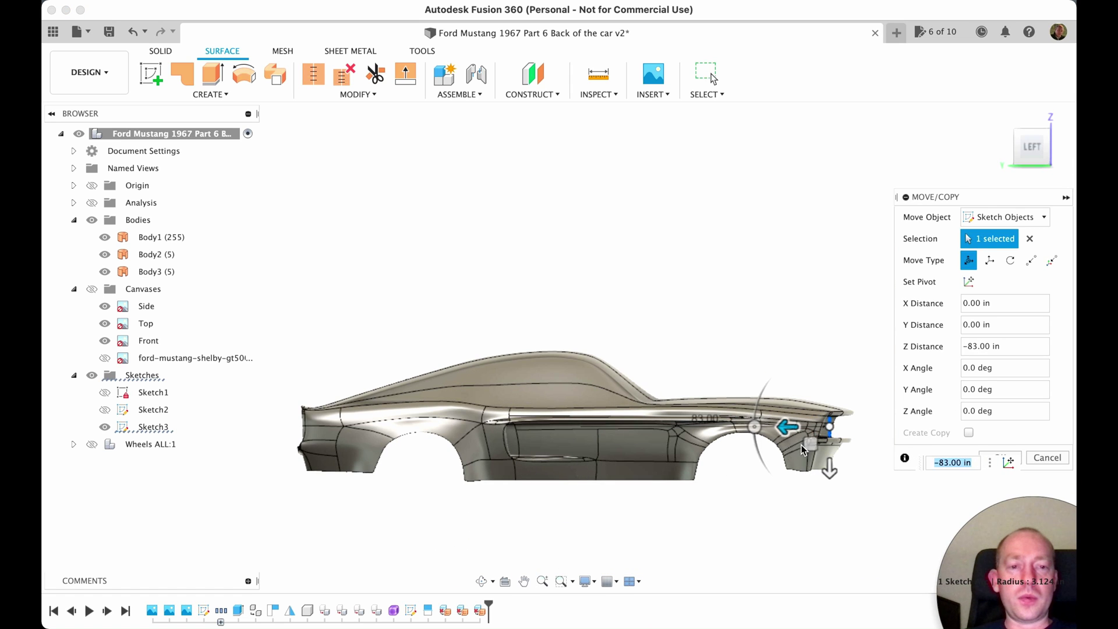
pyautogui.scroll(4, 849, 449)
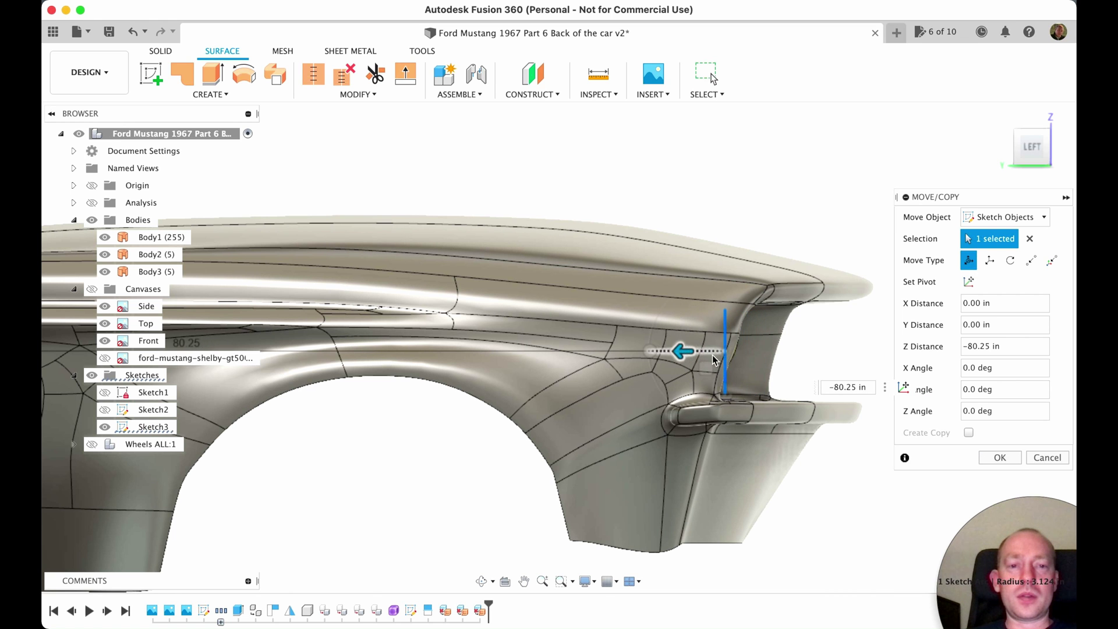
# Fine-tune the circle's depth so it sits at the round headlight opening, and apply the move
pyautogui.keyDown('shift'); pyautogui.moveTo(850, 348); pyautogui.dragTo(554, 367, button='middle'); pyautogui.keyUp('shift')
pyautogui.scroll(5, 599, 332)
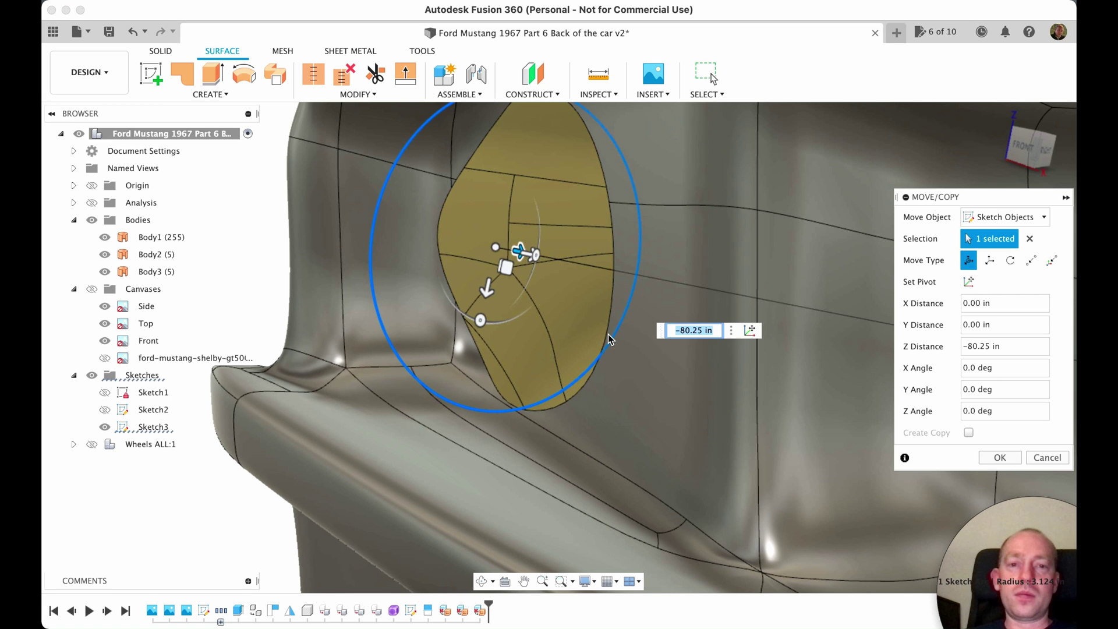
pyautogui.keyDown('shift'); pyautogui.moveTo(614, 336); pyautogui.dragTo(743, 358, button='middle'); pyautogui.keyUp('shift')
pyautogui.moveTo(318, 216); pyautogui.dragTo(365, 217)
pyautogui.scroll(-3, 590, 355)
pyautogui.keyDown('shift'); pyautogui.moveTo(751, 384); pyautogui.dragTo(699, 389, button='middle'); pyautogui.keyUp('shift')
pyautogui.click(999, 458)
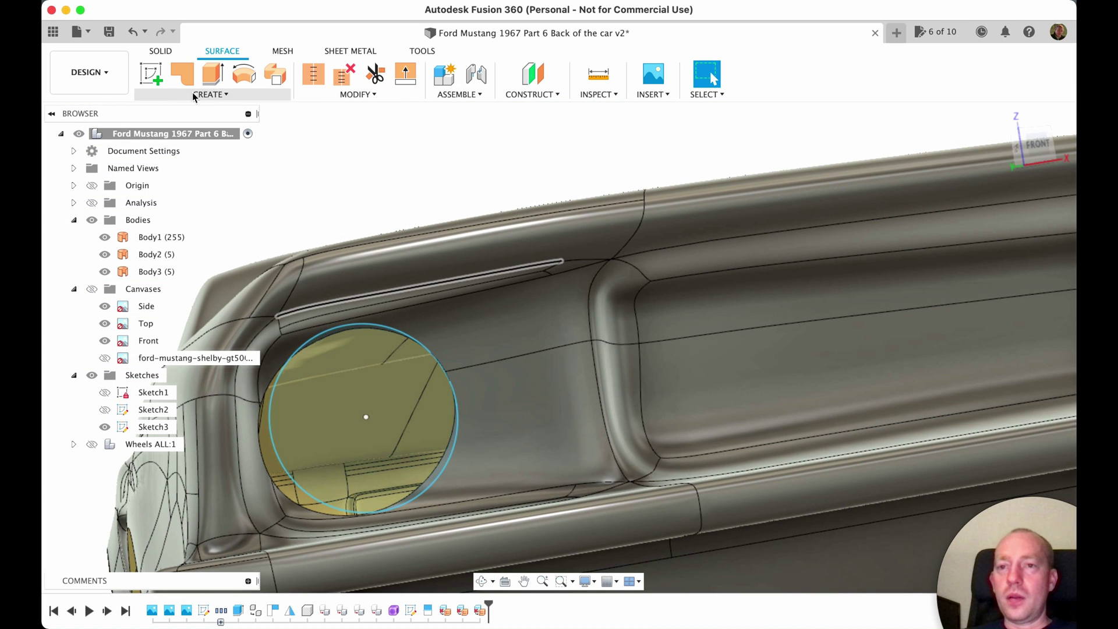
# Extrude the headlight circle 7 in back into the car as a new body
pyautogui.click(162, 52)
pyautogui.click(396, 408)
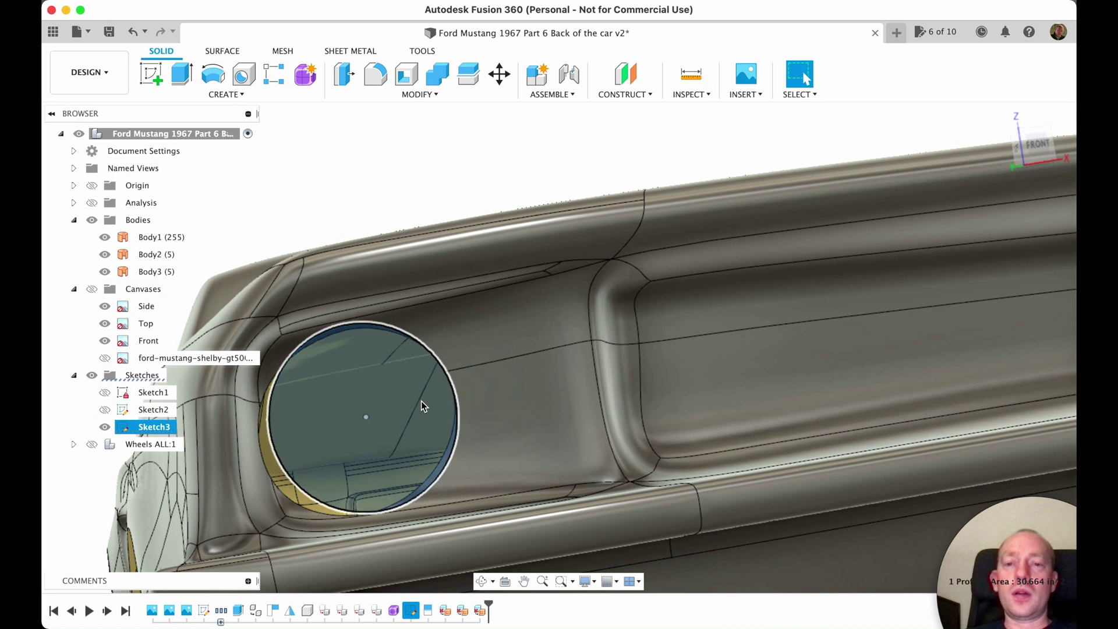
pyautogui.click(183, 74)
pyautogui.keyDown('shift'); pyautogui.moveTo(549, 387); pyautogui.dragTo(600, 317, button='middle'); pyautogui.keyUp('shift')
pyautogui.moveTo(599, 321); pyautogui.dragTo(412, 366)
pyautogui.keyDown('shift'); pyautogui.moveTo(413, 366); pyautogui.dragTo(463, 338, button='middle'); pyautogui.keyUp('shift')
pyautogui.moveTo(464, 337); pyautogui.dragTo(430, 307)
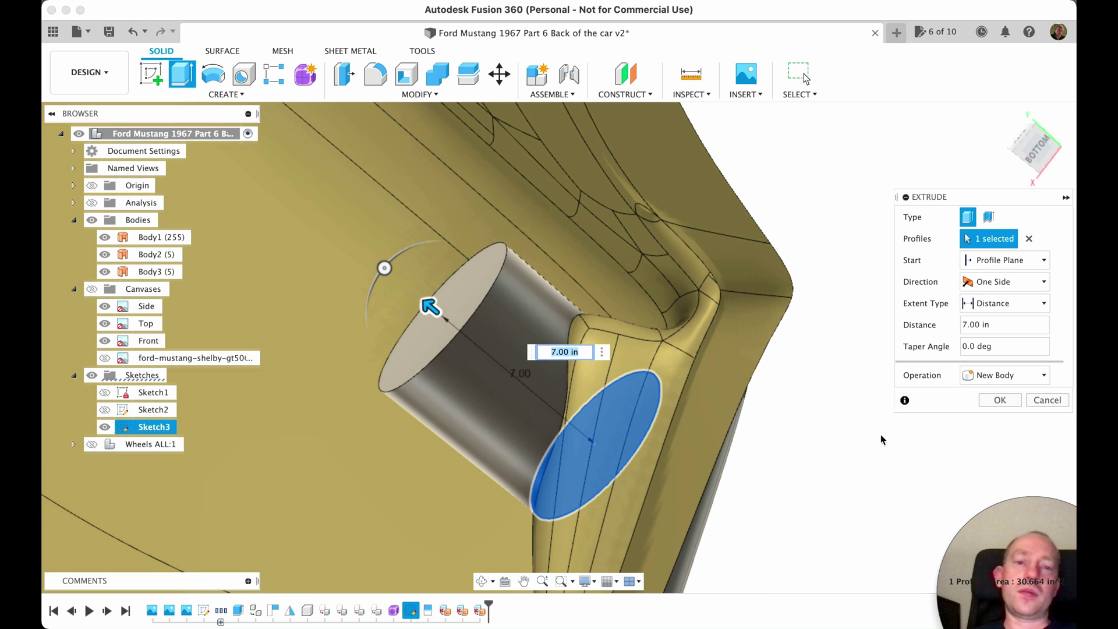
pyautogui.click(999, 400)
pyautogui.keyDown('shift'); pyautogui.moveTo(895, 392); pyautogui.dragTo(568, 434, button='middle'); pyautogui.keyUp('shift')
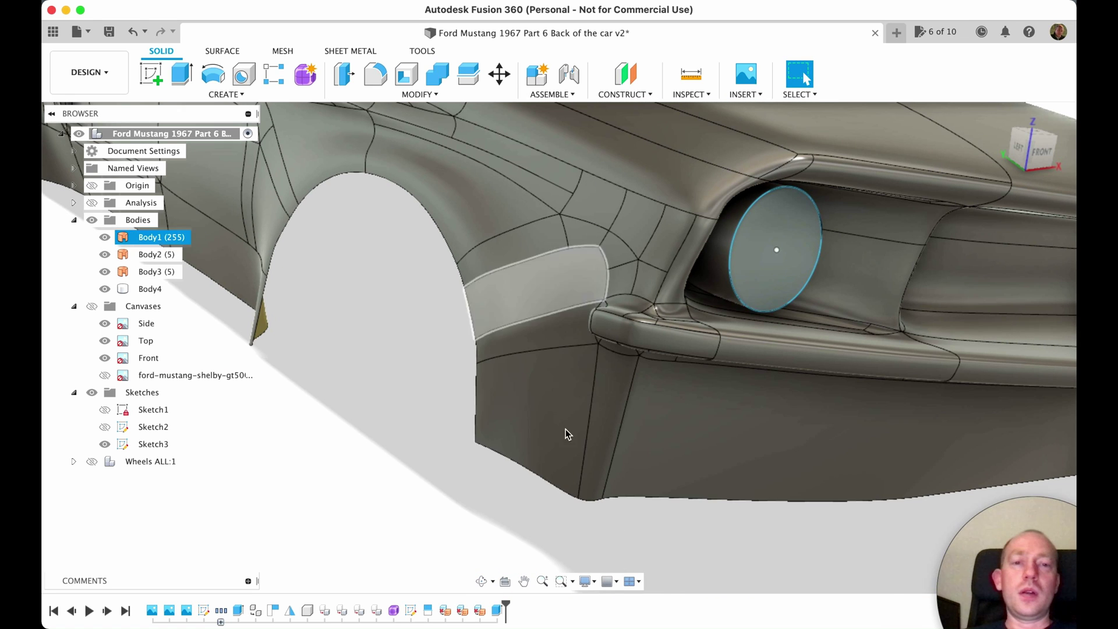
# Hide Sketch3 and fillet the front edge of the headlight cylinder with a 1.75 in radius
pyautogui.click(104, 444)
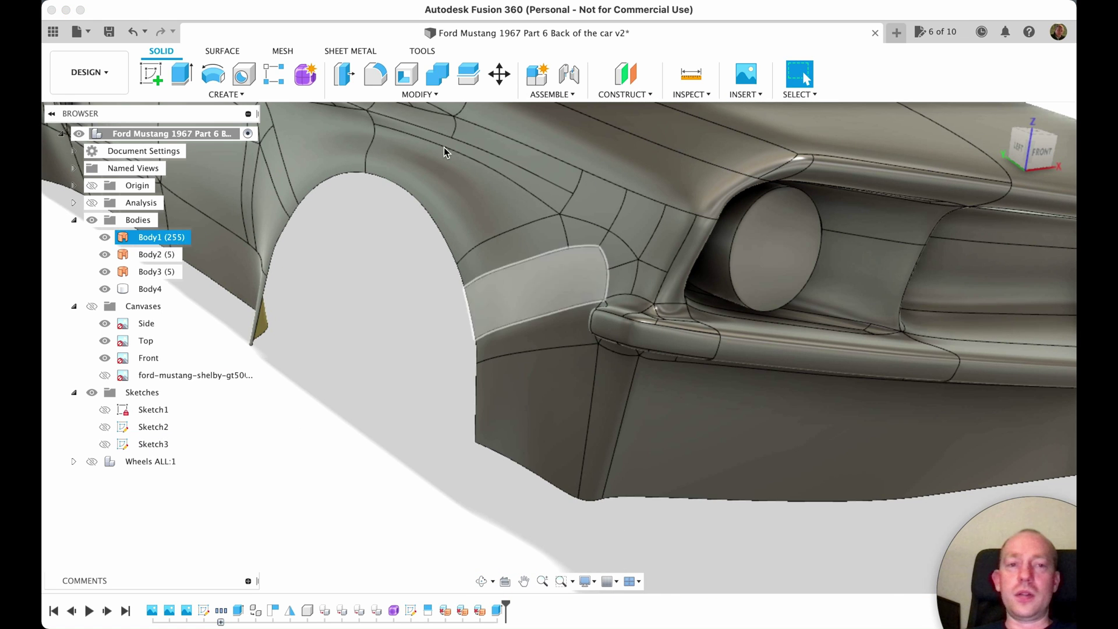
pyautogui.click(376, 74)
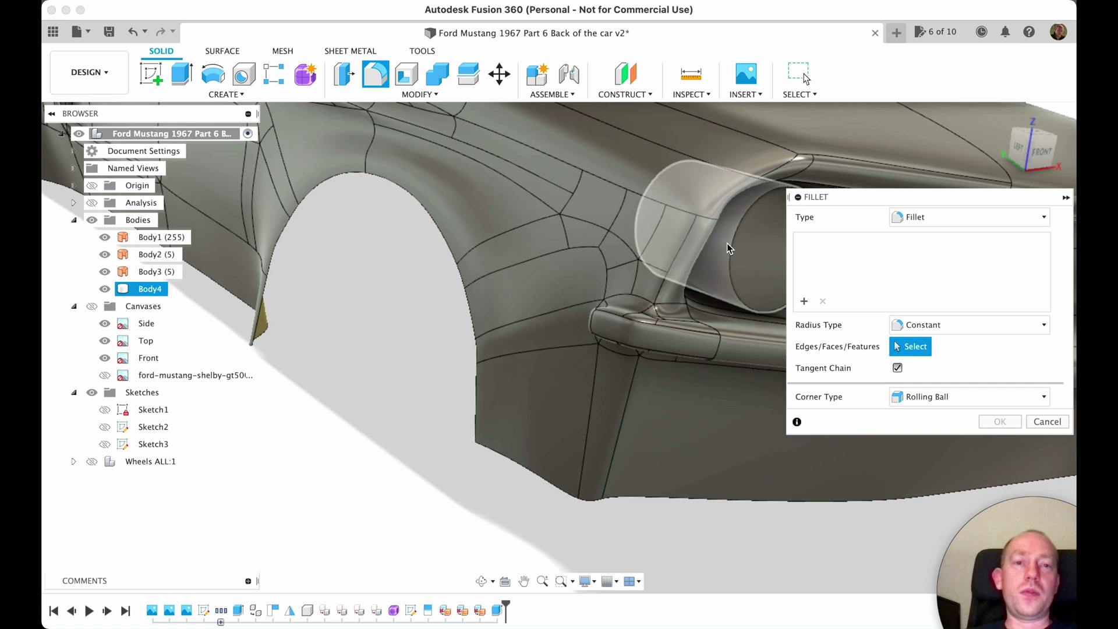
pyautogui.click(729, 245)
pyautogui.moveTo(742, 347); pyautogui.dragTo(601, 347, button='middle')
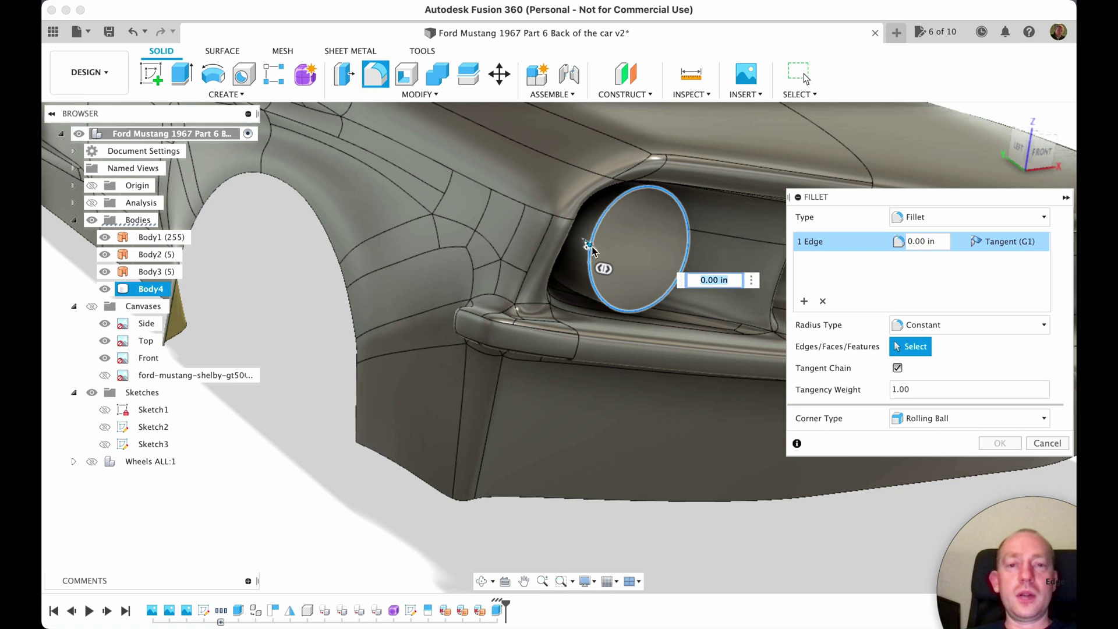
pyautogui.moveTo(591, 243); pyautogui.dragTo(592, 245)
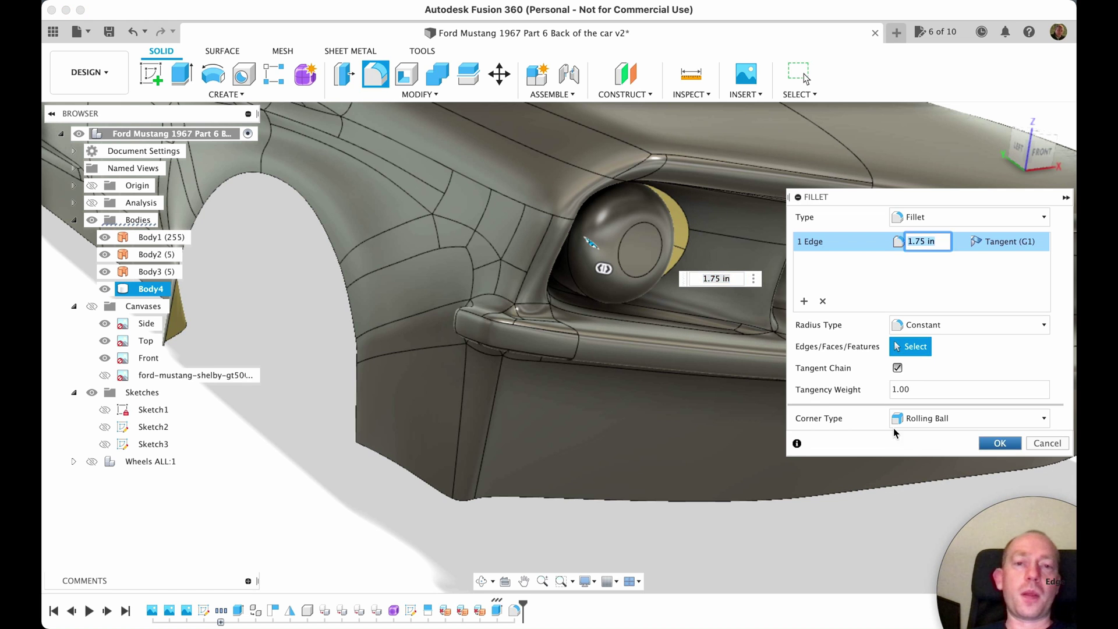
pyautogui.click(999, 443)
# Move the filleted headlight body 1.25 in forward along Z, out of the recess
pyautogui.press('m')
pyautogui.click(634, 243)
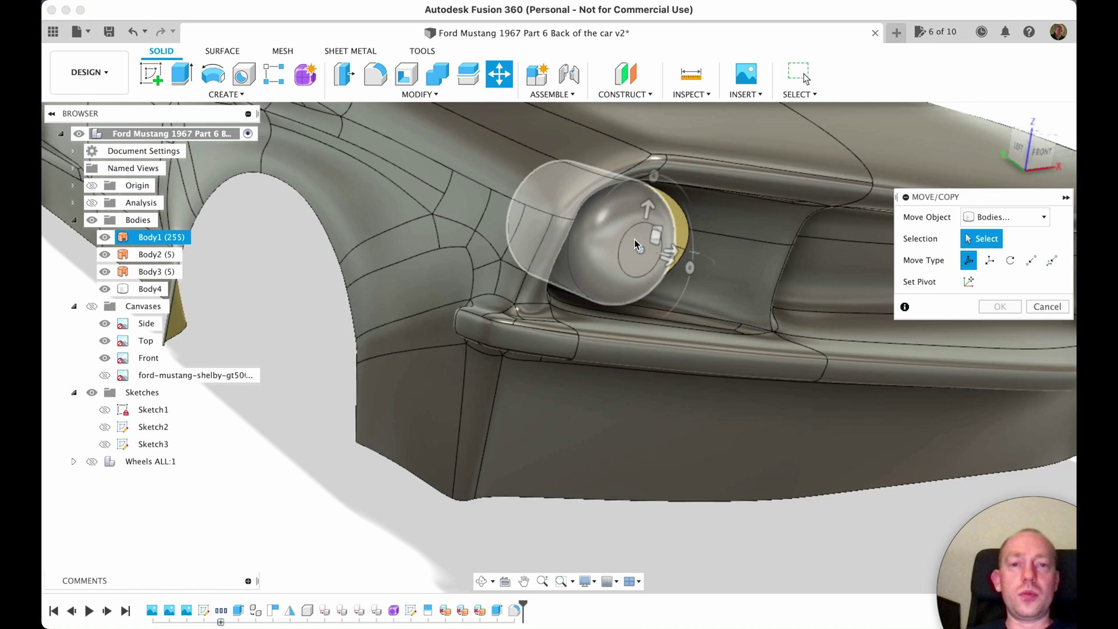
pyautogui.click(637, 251)
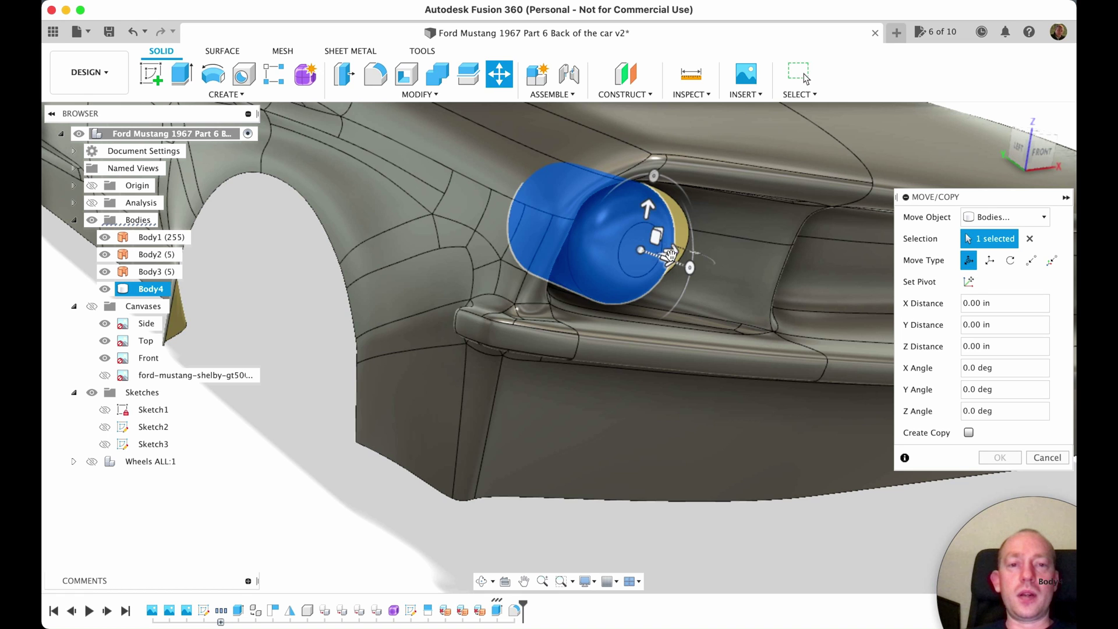
pyautogui.moveTo(668, 266); pyautogui.dragTo(679, 276)
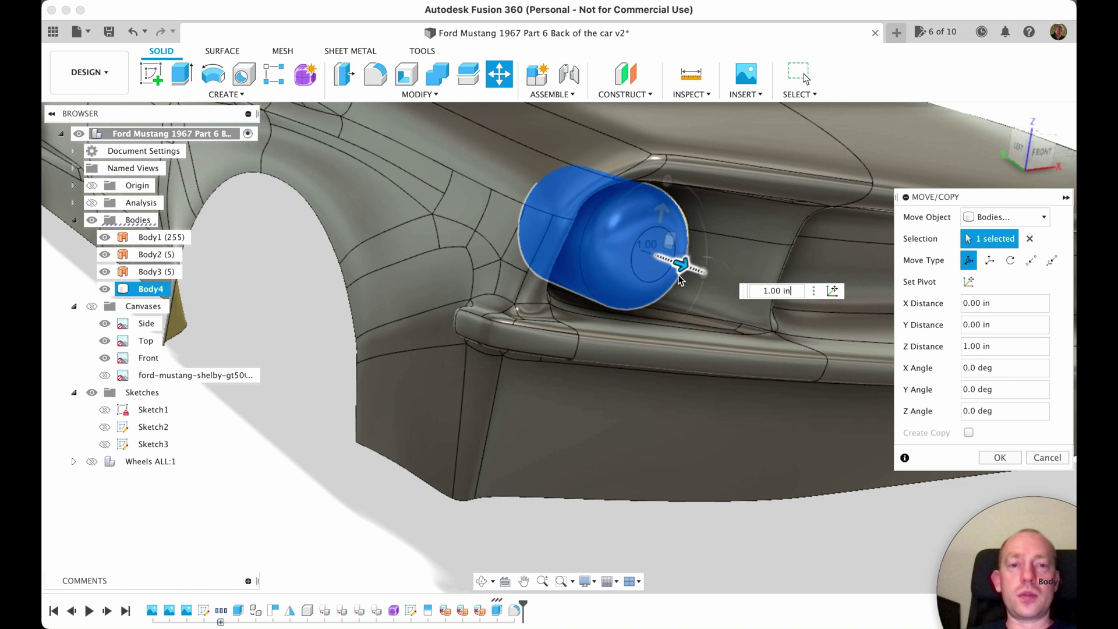
pyautogui.keyDown('shift'); pyautogui.moveTo(683, 285); pyautogui.dragTo(770, 287, button='middle'); pyautogui.keyUp('shift')
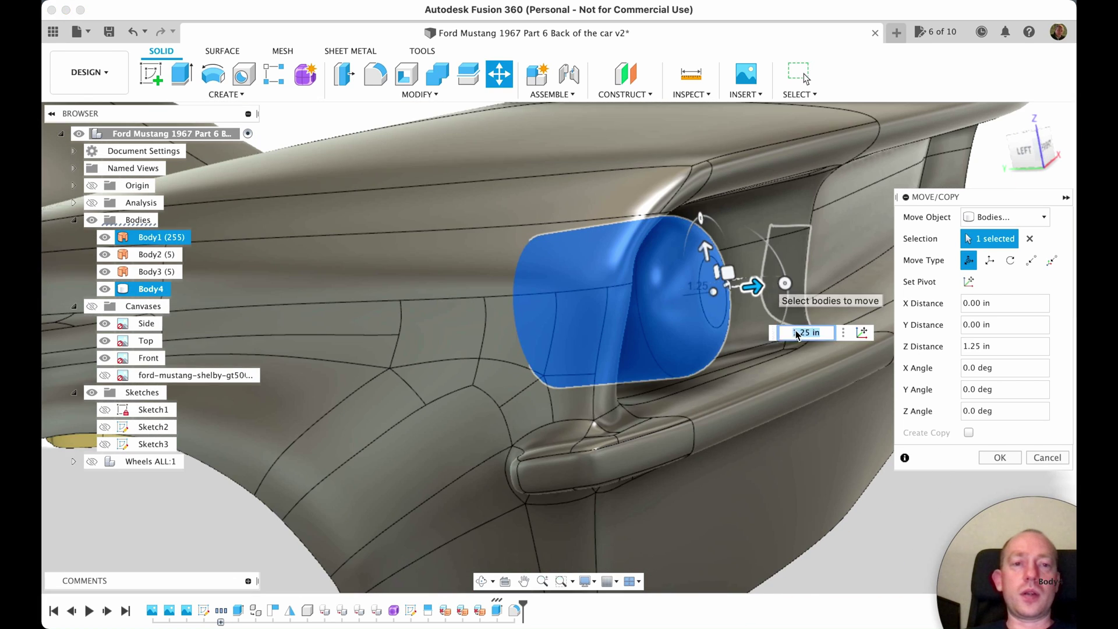
pyautogui.scroll(-2, 772, 295)
pyautogui.click(989, 459)
# Shell the headlight body from its flat rear face, leaving an inside wall about 0.5 in thick
pyautogui.moveTo(1003, 409); pyautogui.dragTo(916, 404, button='middle')
pyautogui.keyDown('shift'); pyautogui.moveTo(857, 504); pyautogui.dragTo(774, 282, button='middle'); pyautogui.keyUp('shift')
pyautogui.click(773, 240)
pyautogui.click(773, 240)
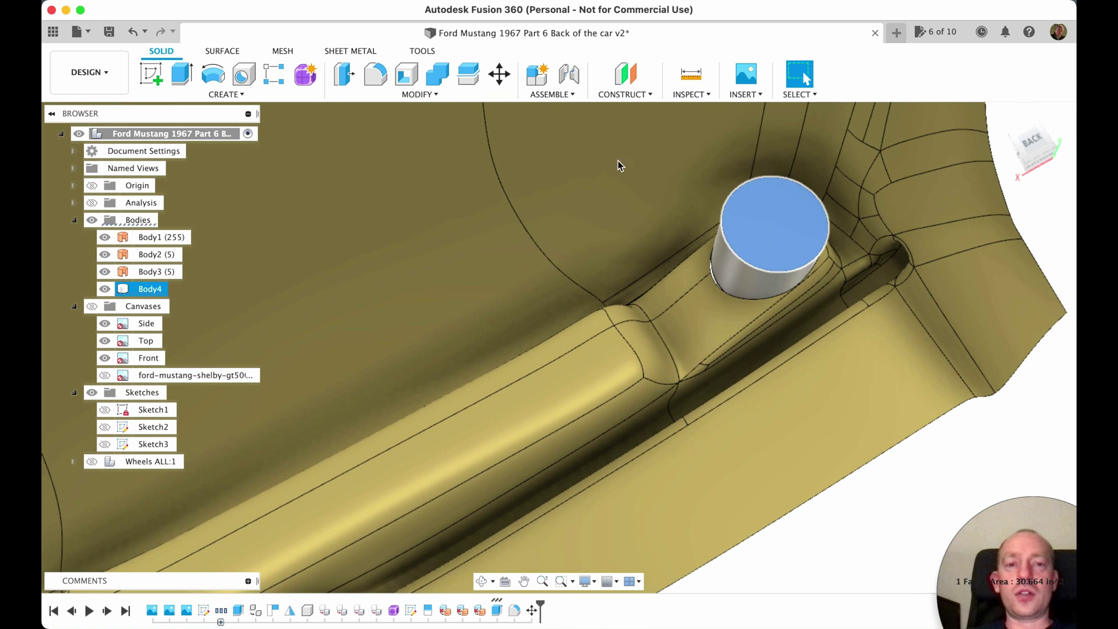
pyautogui.click(407, 74)
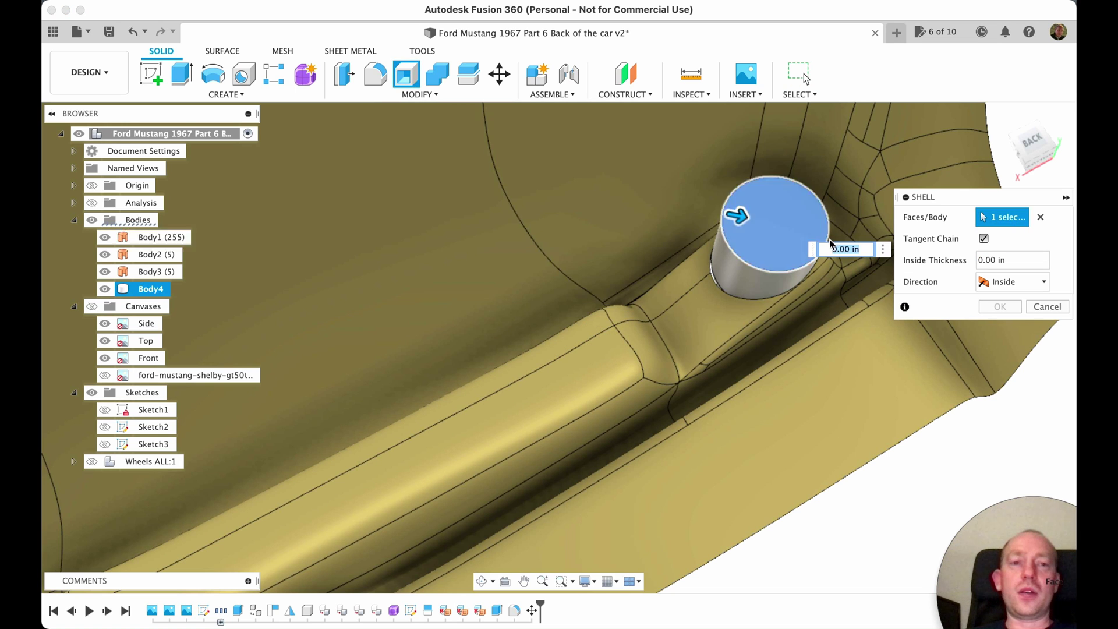
pyautogui.moveTo(741, 214); pyautogui.dragTo(748, 215)
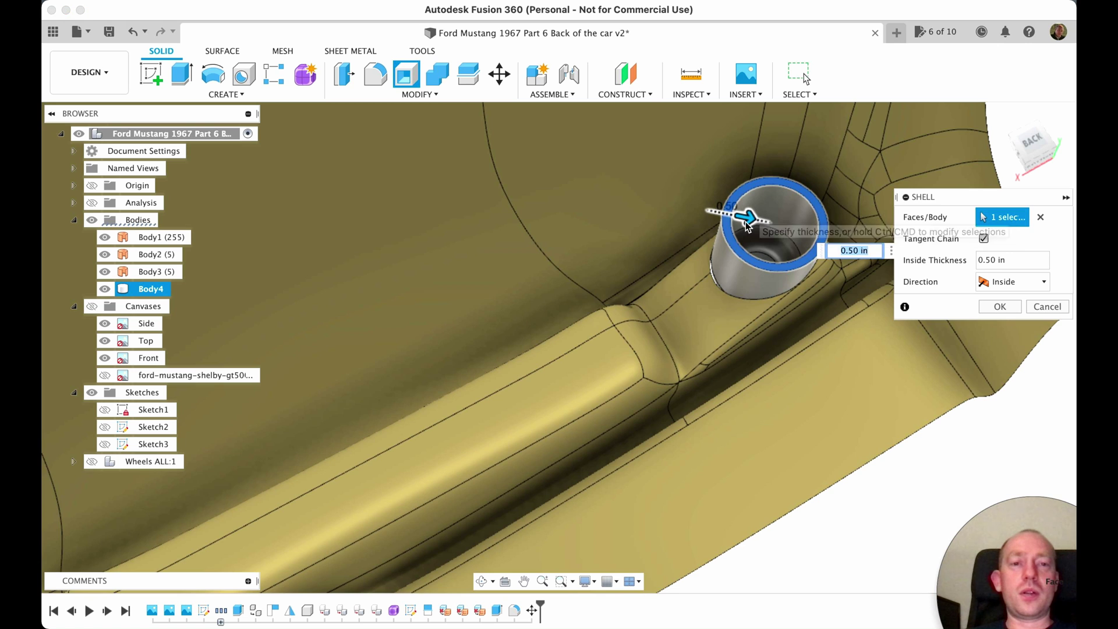
pyautogui.scroll(5, 746, 221)
pyautogui.moveTo(743, 207); pyautogui.dragTo(731, 205)
pyautogui.click(1000, 307)
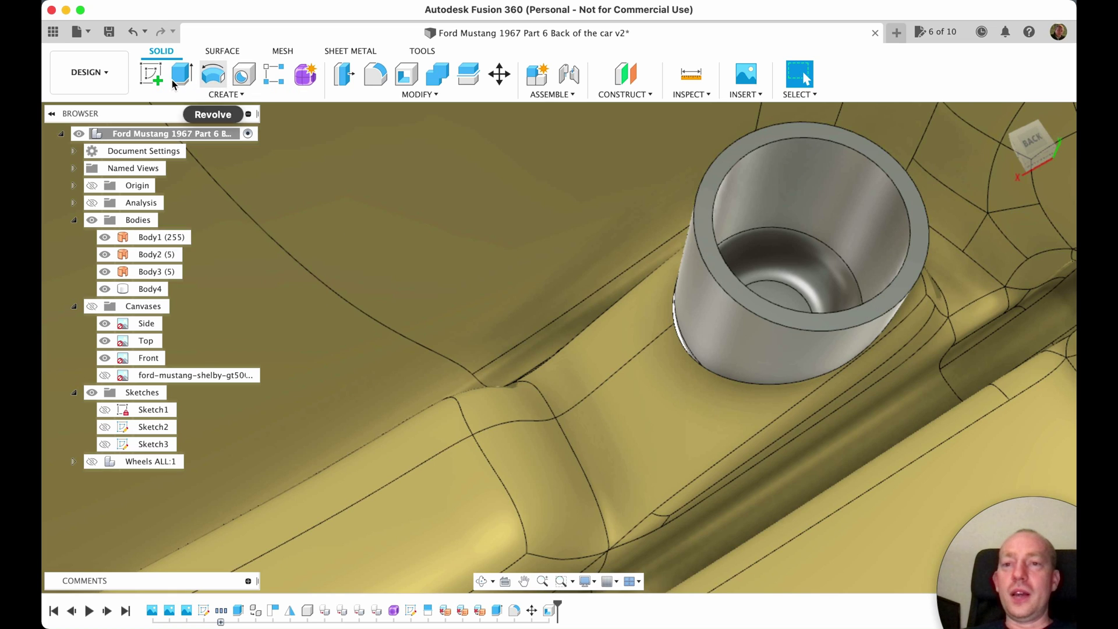
# Create a 2.75 in diameter sphere as a new body, centred on the open rear end of the headlight housing
pyautogui.click(997, 115)
pyautogui.keyDown('shift'); pyautogui.moveTo(669, 506); pyautogui.dragTo(786, 392, button='middle'); pyautogui.keyUp('shift')
pyautogui.scroll(3, 815, 326)
pyautogui.moveTo(816, 326); pyautogui.dragTo(688, 138, button='middle')
pyautogui.scroll(5, 673, 402)
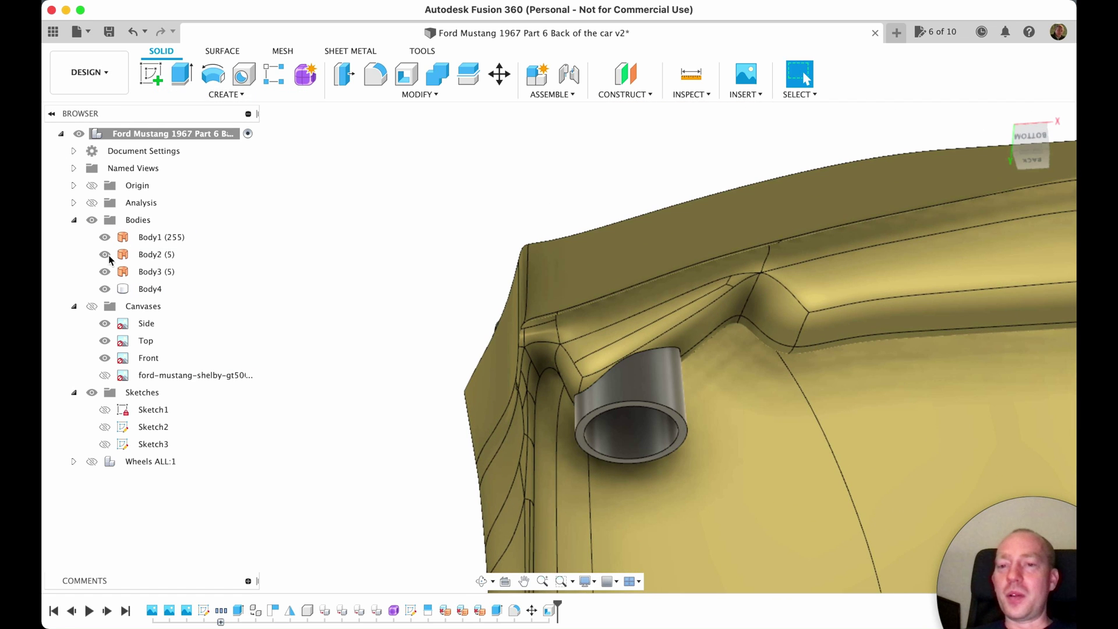
pyautogui.click(242, 95)
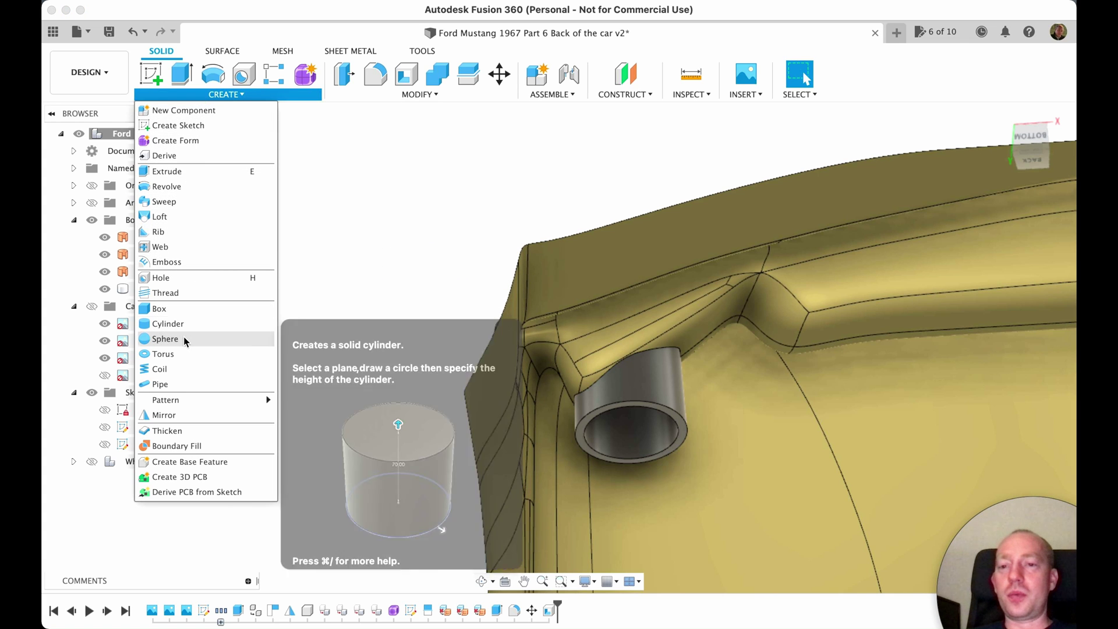
pyautogui.click(184, 339)
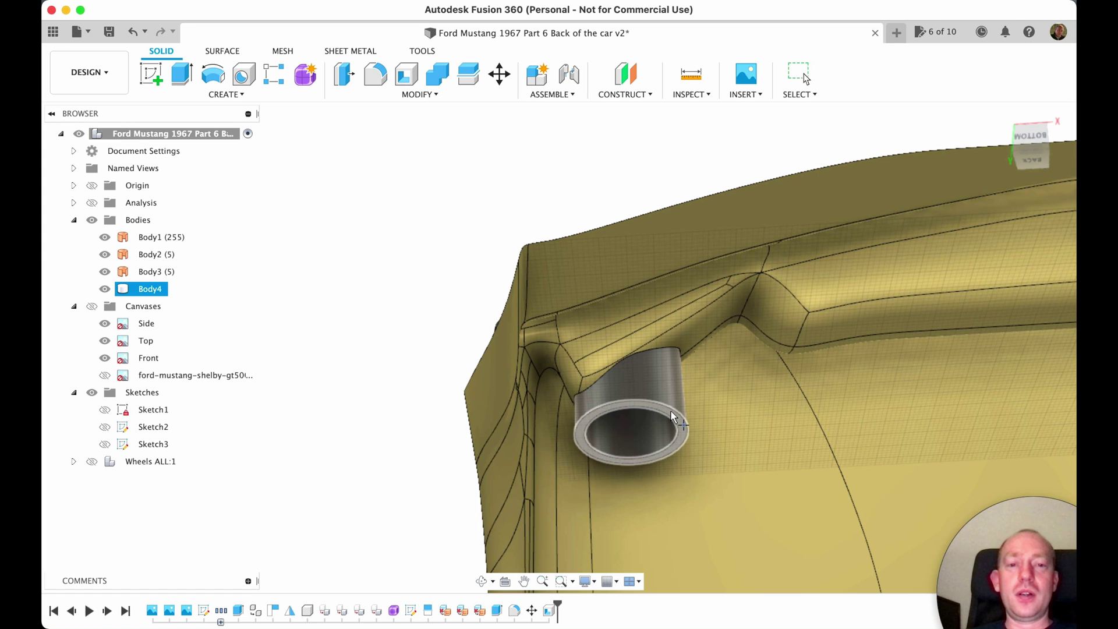
pyautogui.click(673, 438)
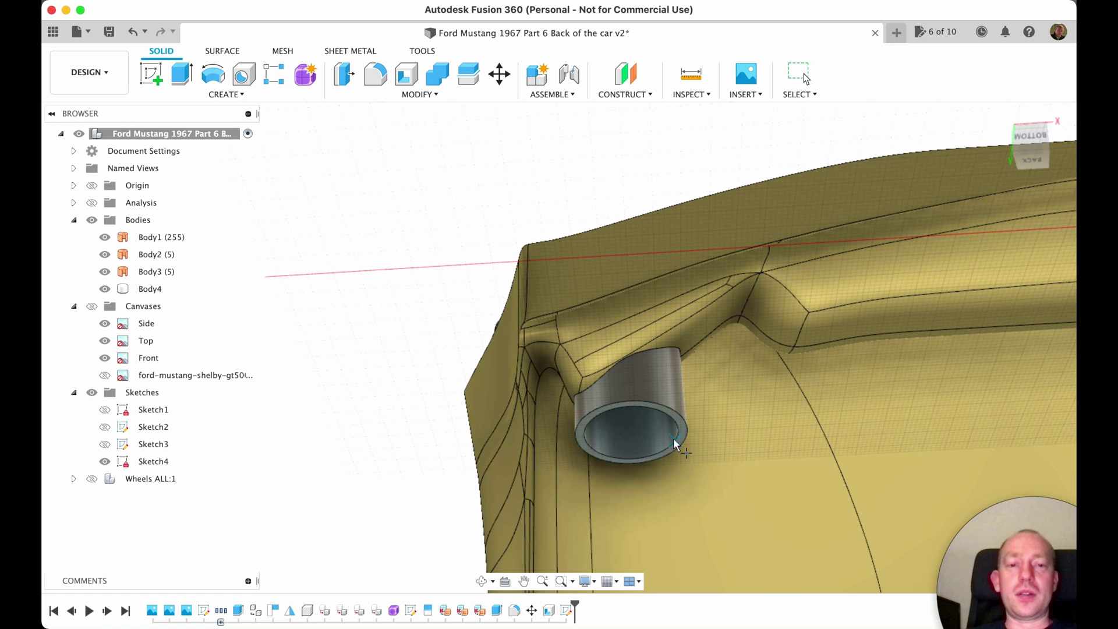
pyautogui.click(633, 433)
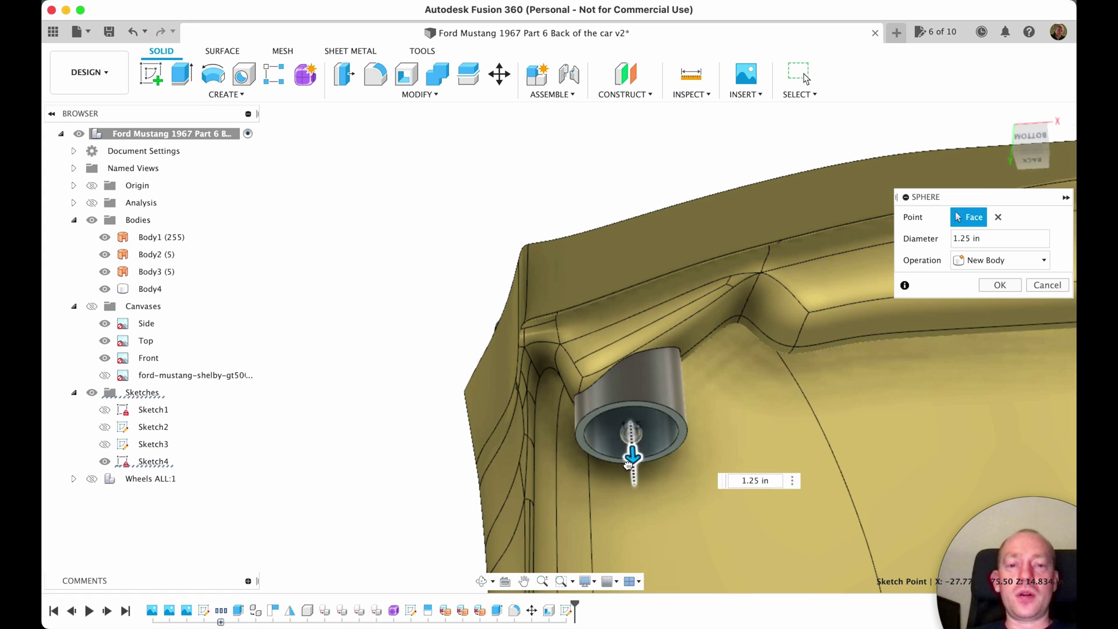
pyautogui.moveTo(628, 467); pyautogui.dragTo(626, 472)
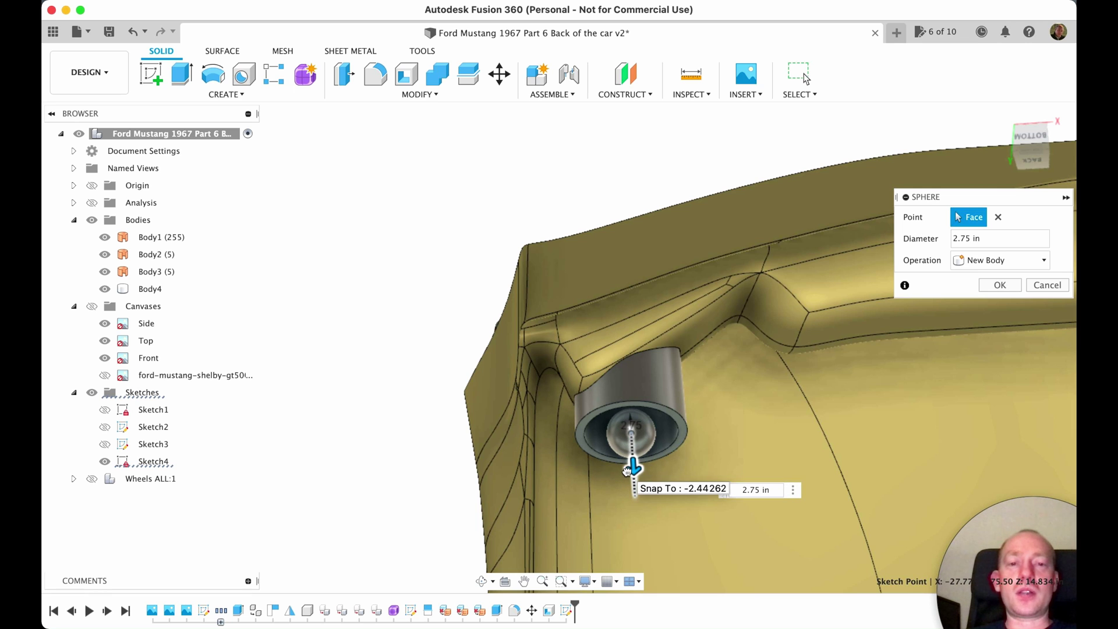
pyautogui.moveTo(626, 473); pyautogui.dragTo(627, 469)
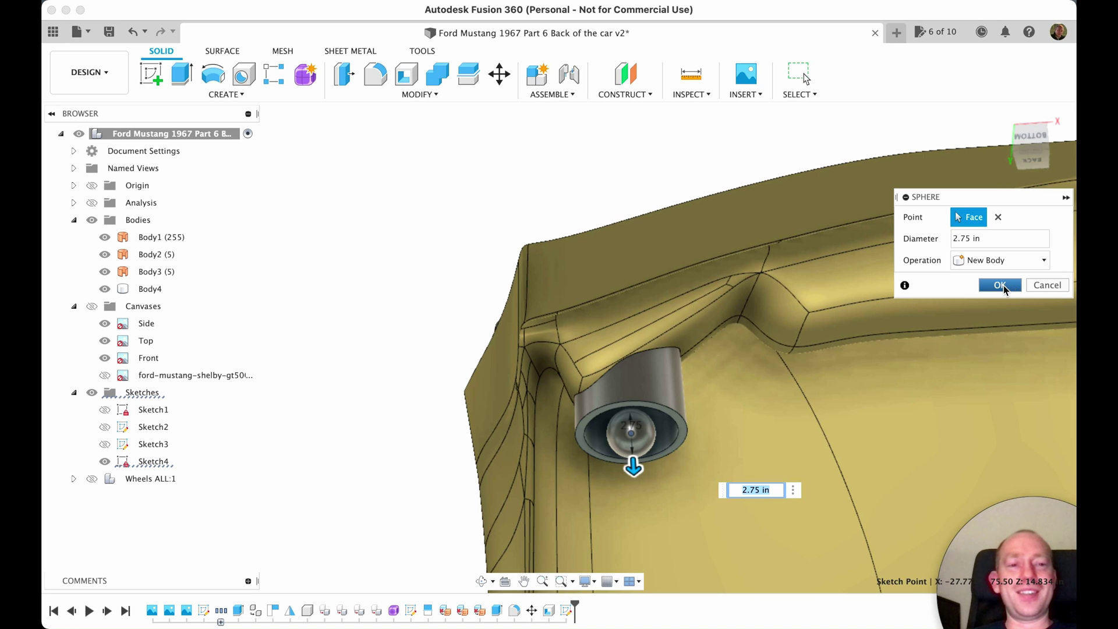
pyautogui.press('Return')
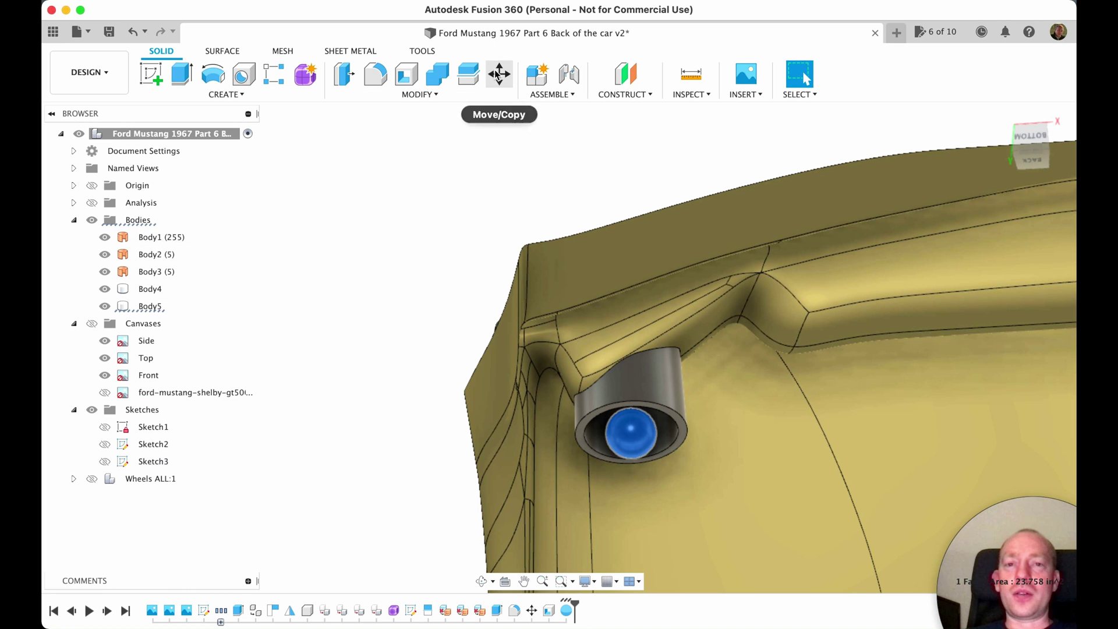
# Move the bulb sphere -2.00 in along Y, deeper into the hollow headlight housing
pyautogui.click(497, 73)
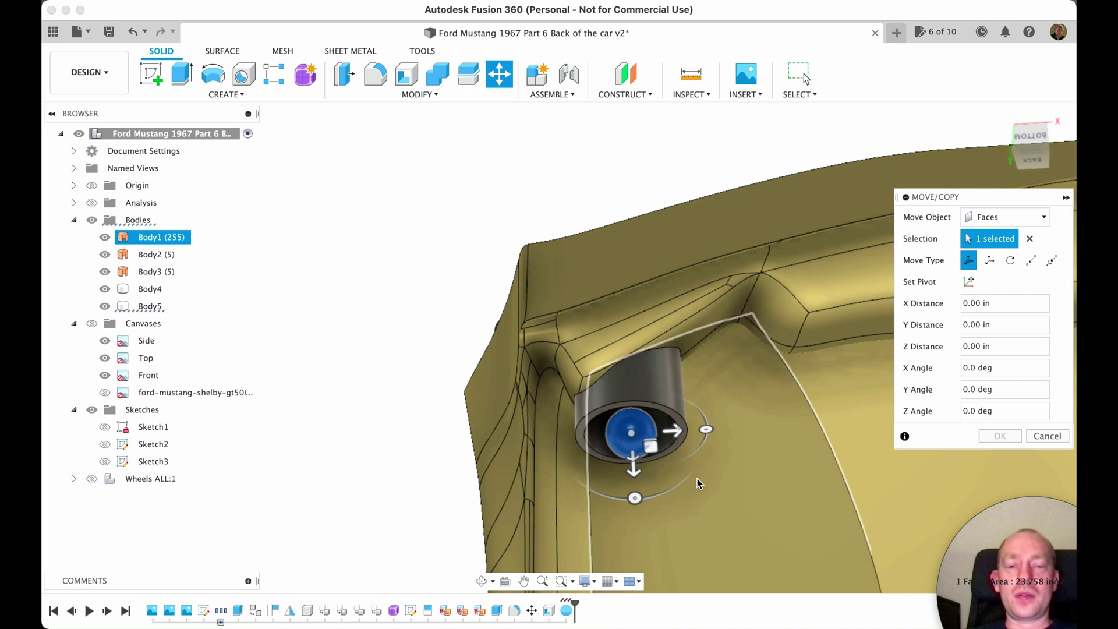
pyautogui.keyDown('shift'); pyautogui.moveTo(674, 372); pyautogui.dragTo(684, 422, button='middle'); pyautogui.keyUp('shift')
pyautogui.moveTo(645, 491); pyautogui.dragTo(652, 467)
pyautogui.keyDown('shift'); pyautogui.moveTo(742, 366); pyautogui.dragTo(619, 392, button='middle'); pyautogui.keyUp('shift')
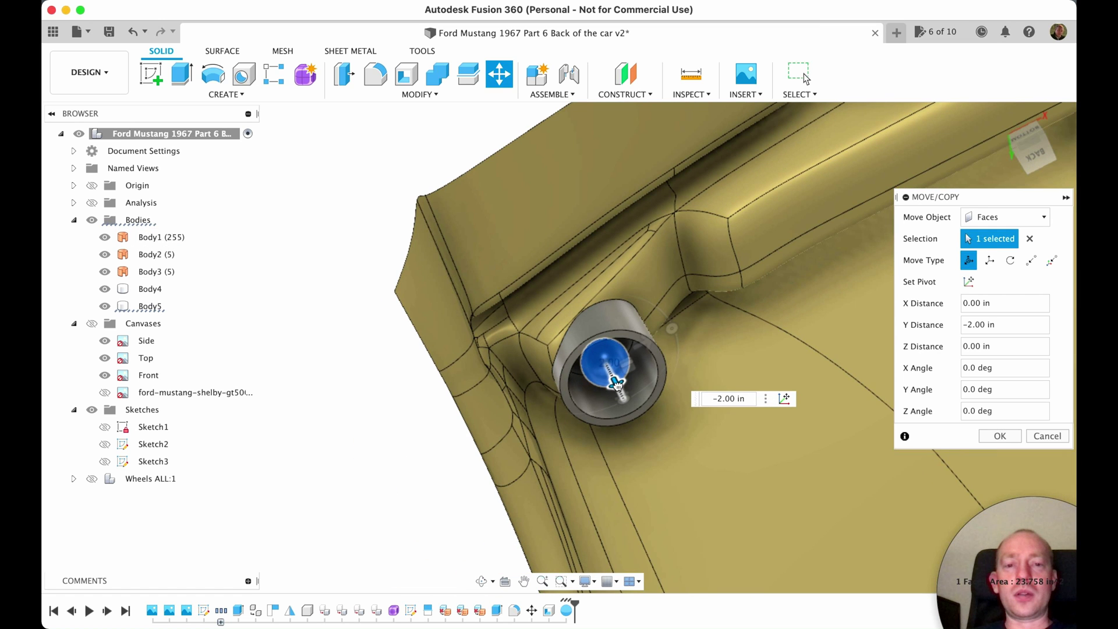
pyautogui.click(991, 439)
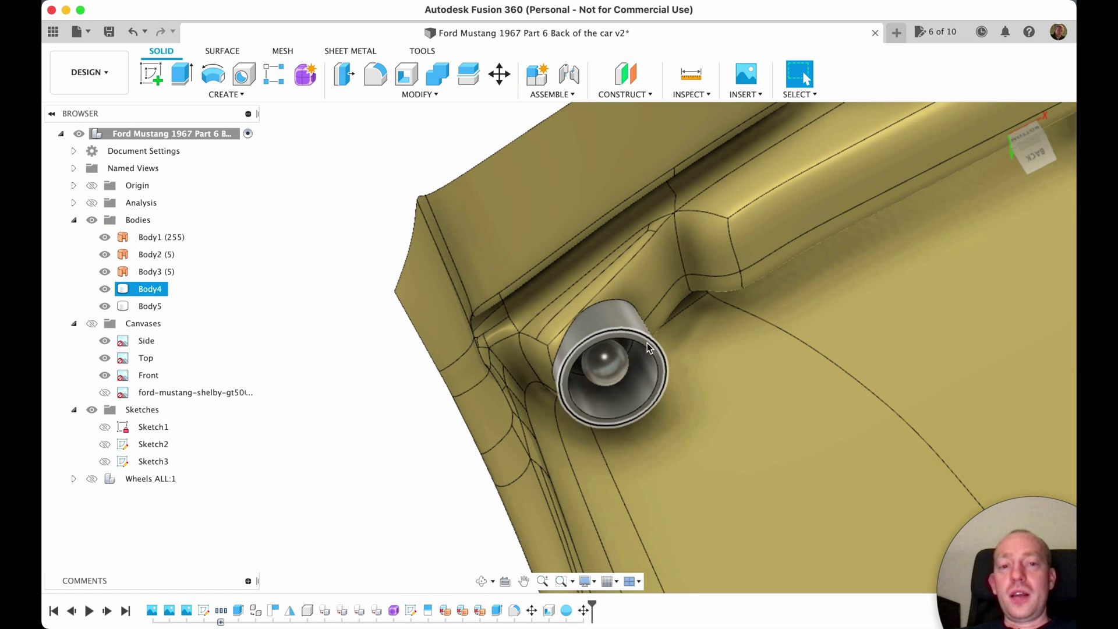
# Close the open rear end of the headlight housing with a surface patch on its outer edge, as a new body
pyautogui.click(575, 373)
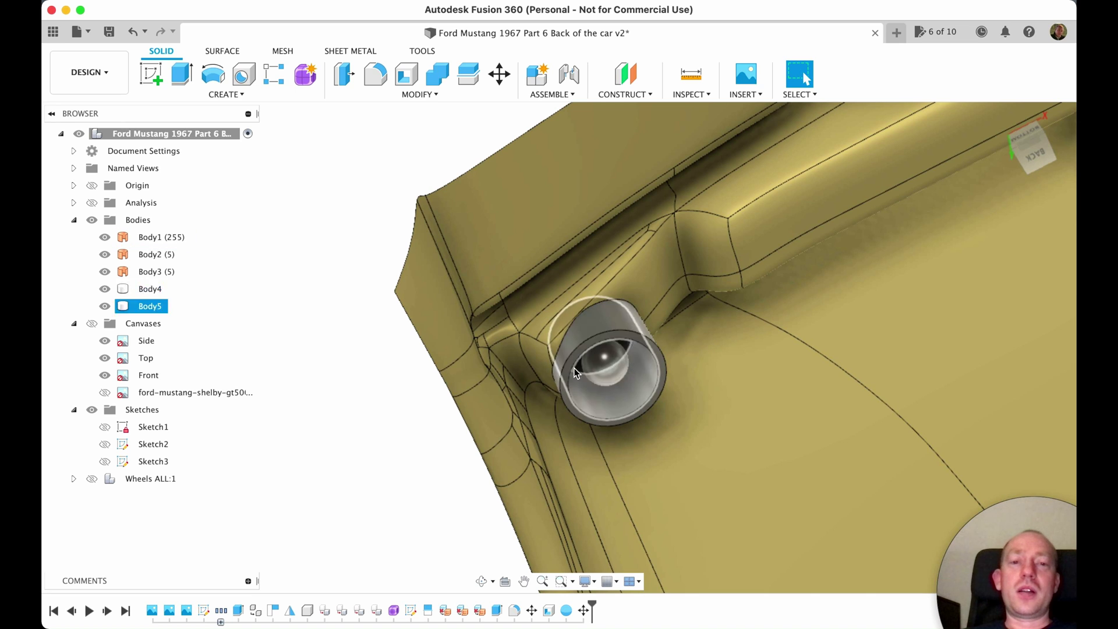
pyautogui.click(575, 373)
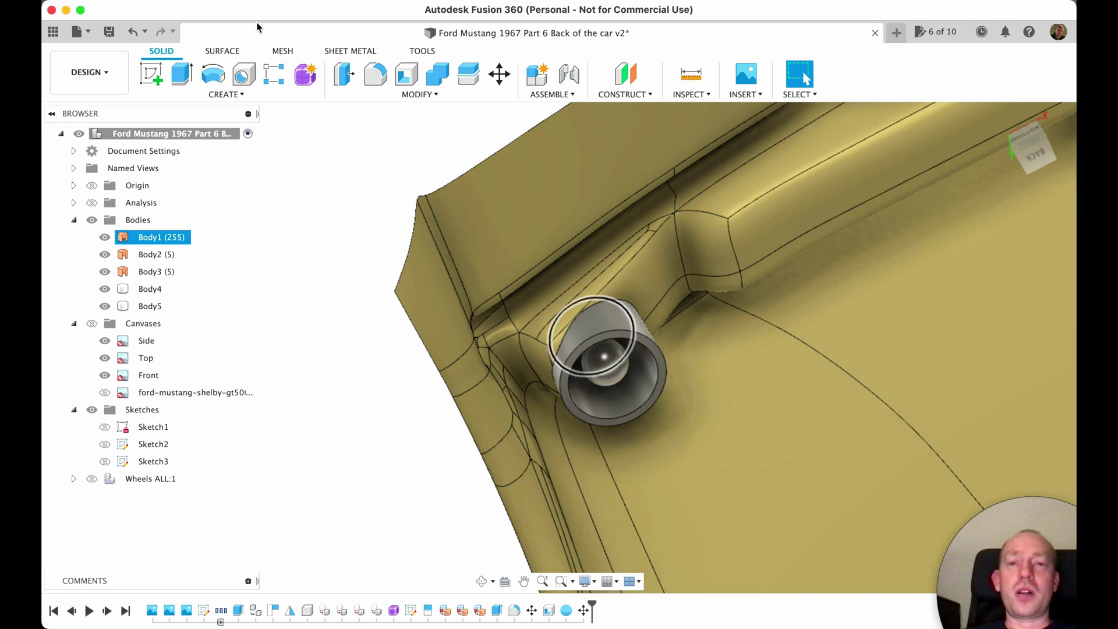
pyautogui.click(223, 52)
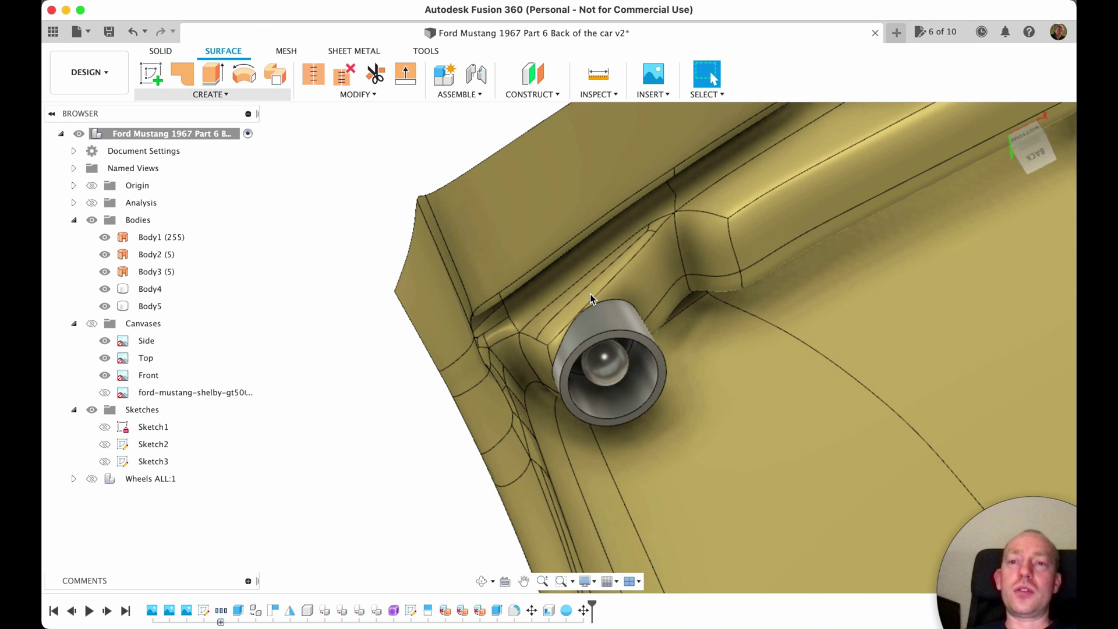
pyautogui.click(193, 80)
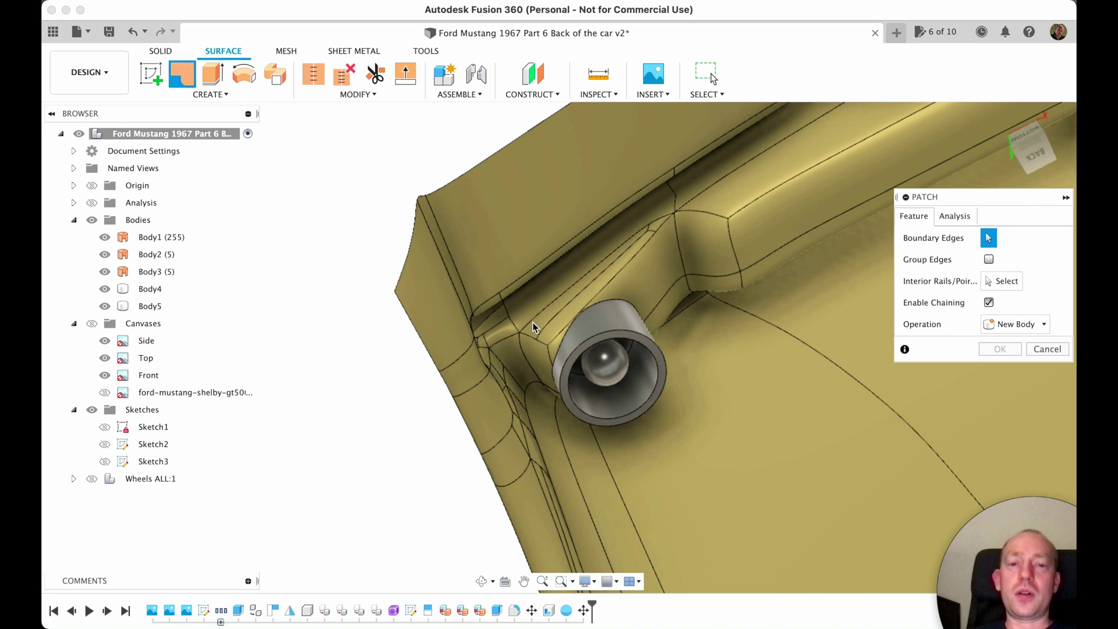
pyautogui.click(607, 333)
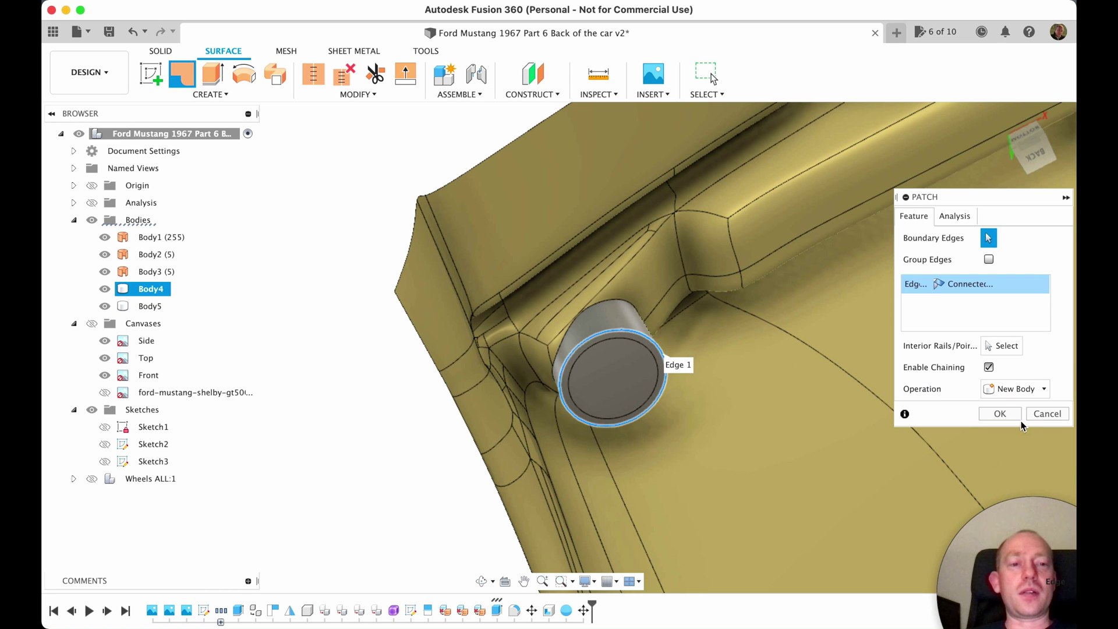
pyautogui.click(1000, 415)
# Mirror the headlight's extrude, fillet, move, shell and sphere features across the car's centre plane with the Adjust compute option
pyautogui.keyDown('shift'); pyautogui.moveTo(686, 331); pyautogui.dragTo(848, 496, button='middle'); pyautogui.keyUp('shift')
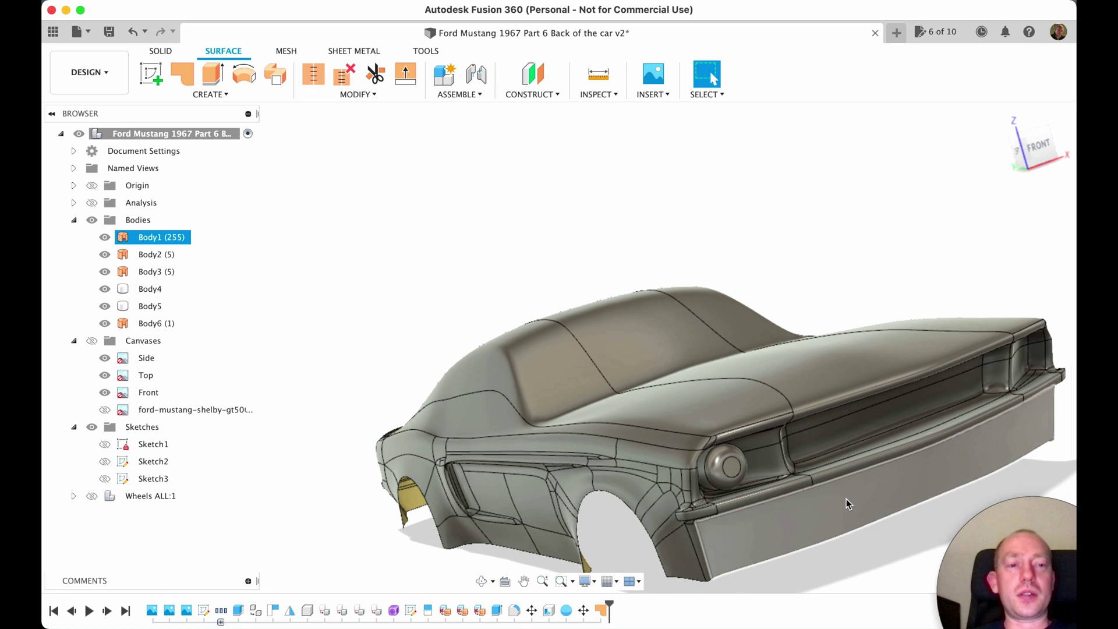
pyautogui.click(157, 53)
pyautogui.click(226, 94)
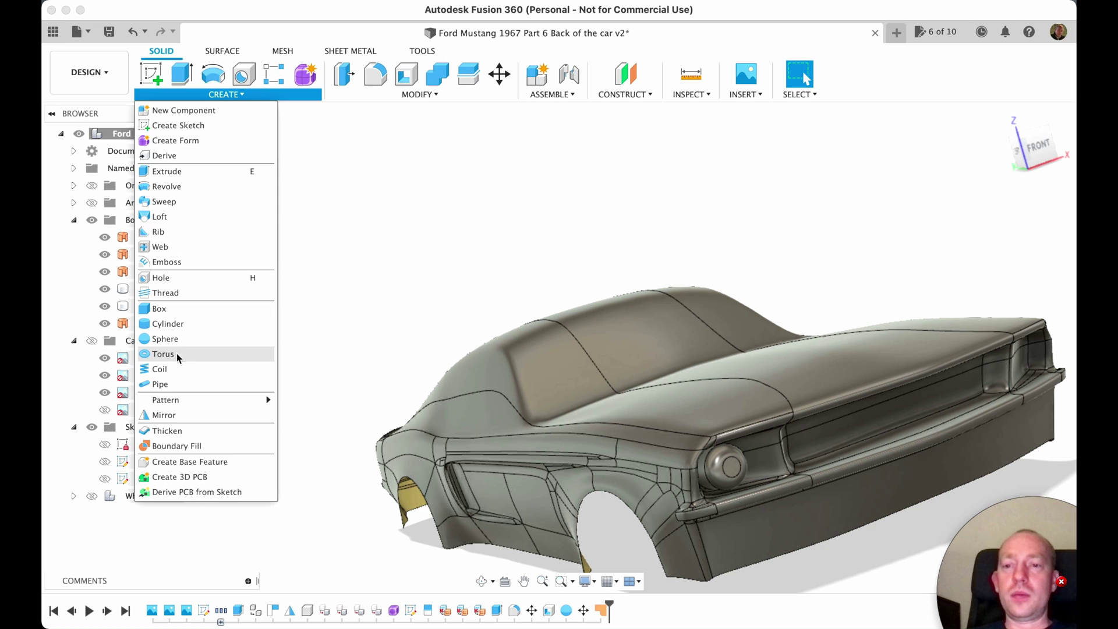
pyautogui.click(165, 415)
pyautogui.click(1025, 219)
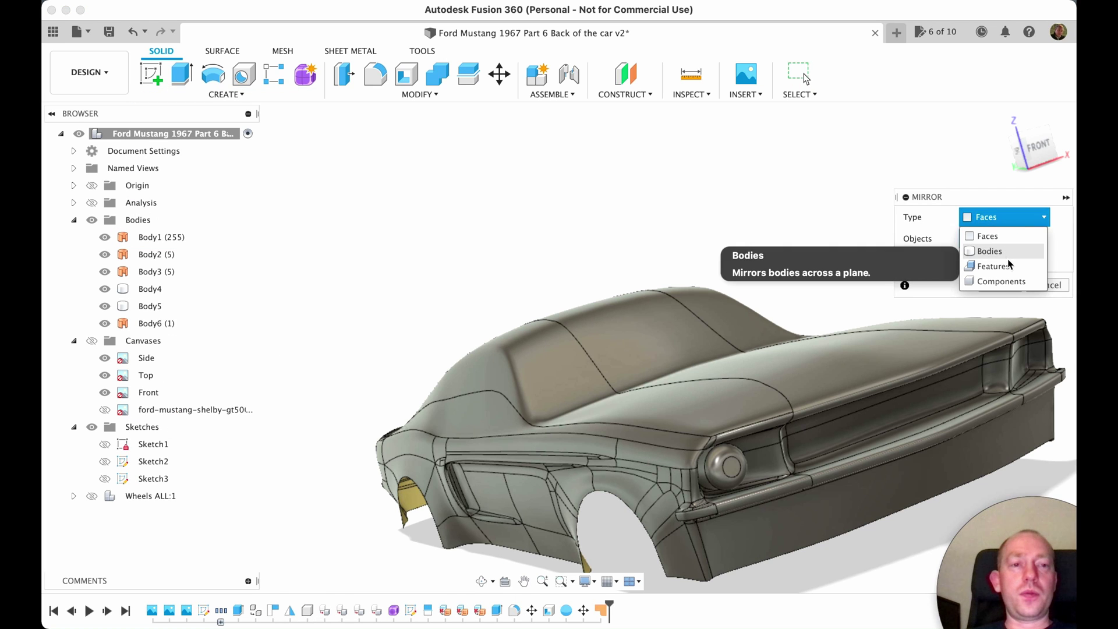
pyautogui.click(1010, 265)
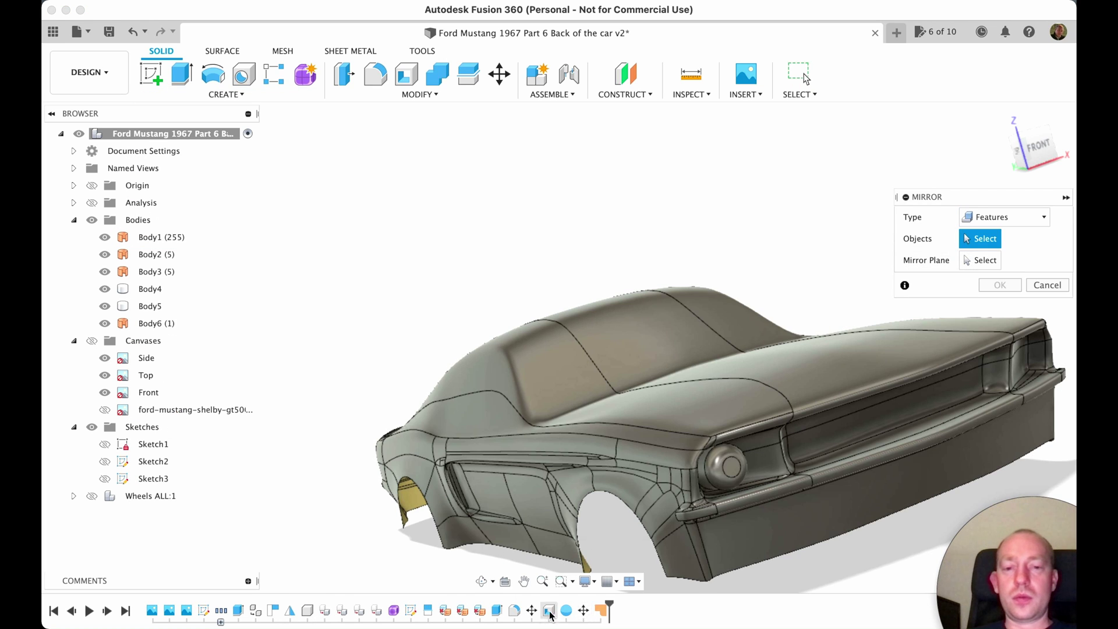
pyautogui.click(496, 610)
pyautogui.click(513, 611)
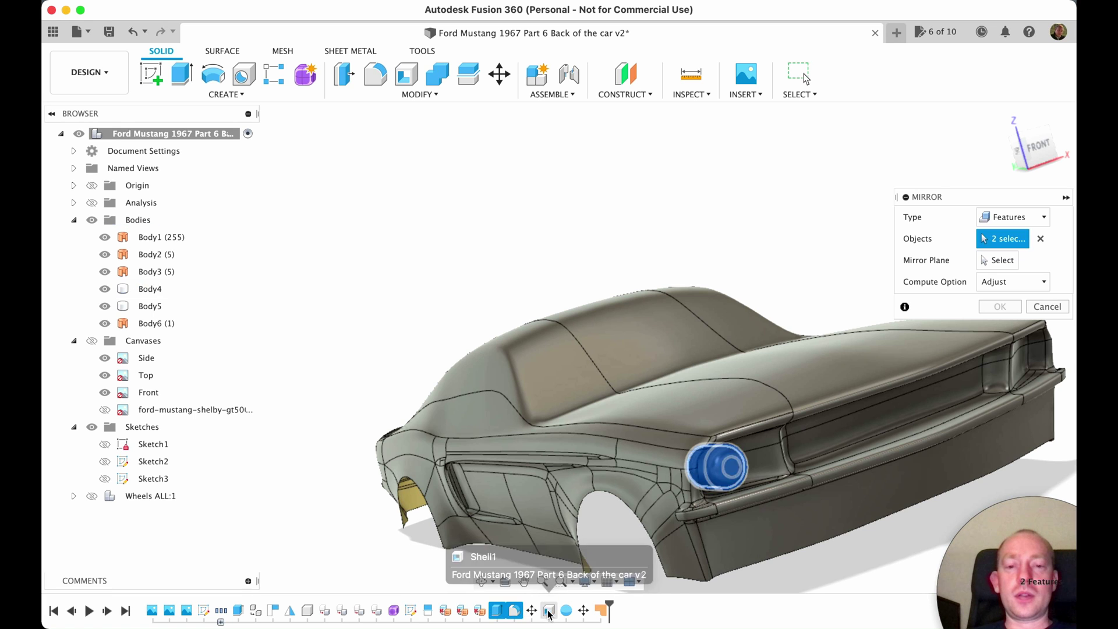
pyautogui.keyDown('shift'); pyautogui.click(566, 610); pyautogui.keyUp('shift')
pyautogui.click(997, 260)
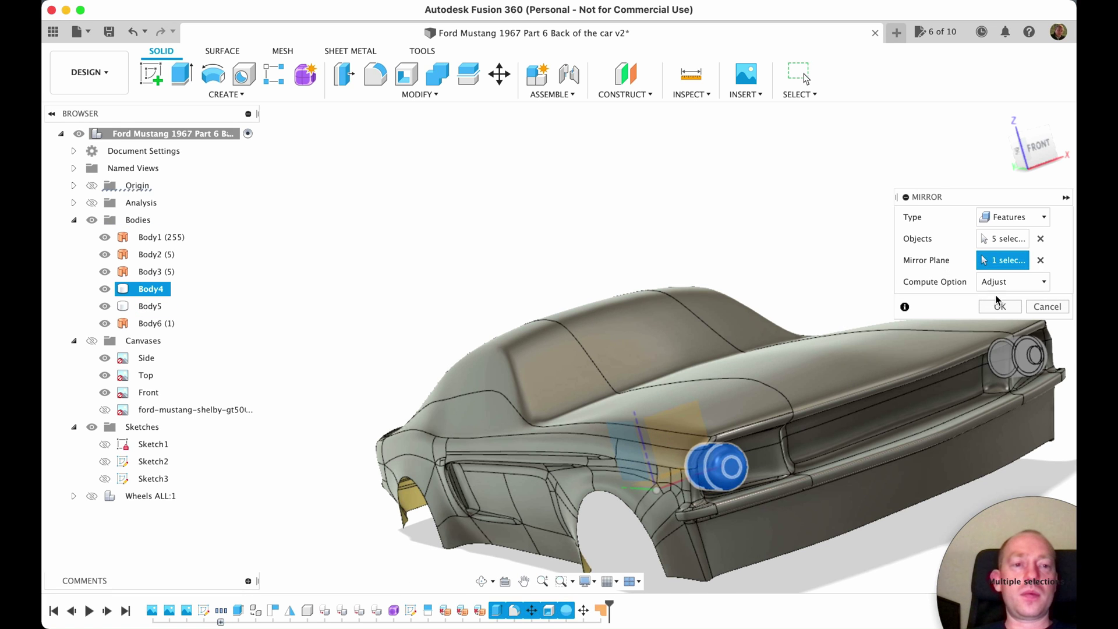
pyautogui.click(999, 306)
# Split the car body Body1 with the mirrored headlight Body7, with the splitting tool extension turned off
pyautogui.keyDown('shift'); pyautogui.moveTo(1000, 307); pyautogui.dragTo(979, 337, button='middle'); pyautogui.keyUp('shift')
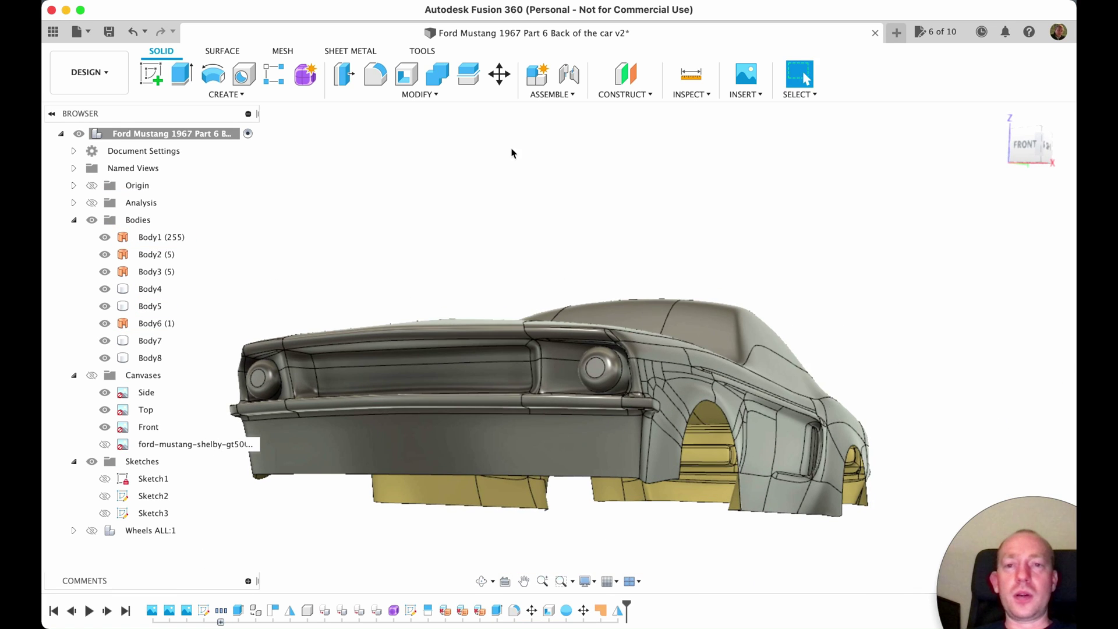
pyautogui.click(221, 52)
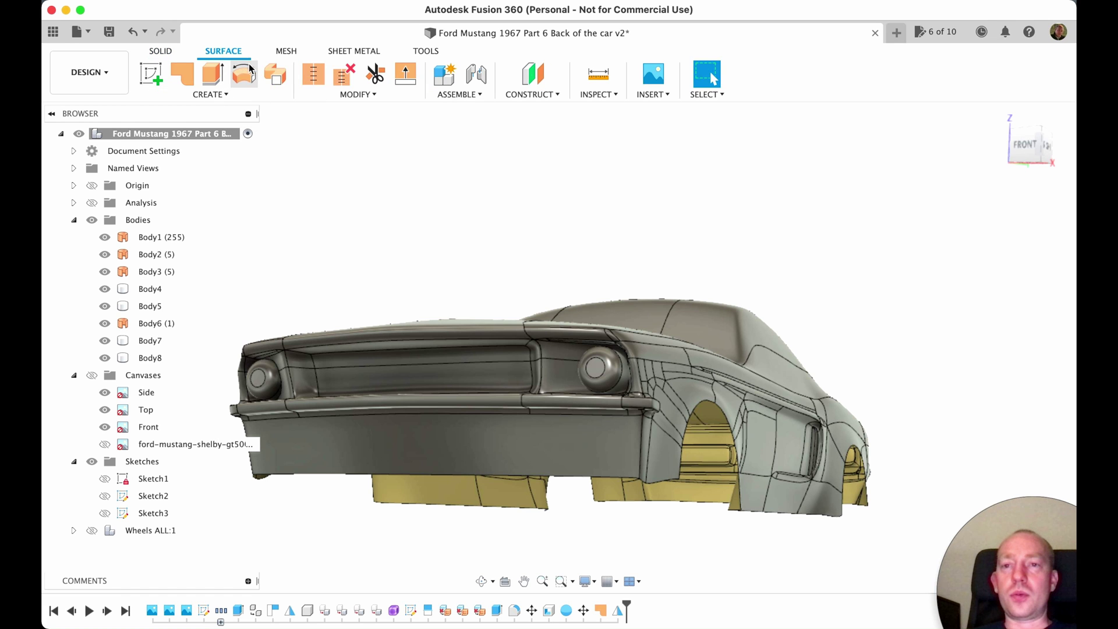
pyautogui.click(338, 95)
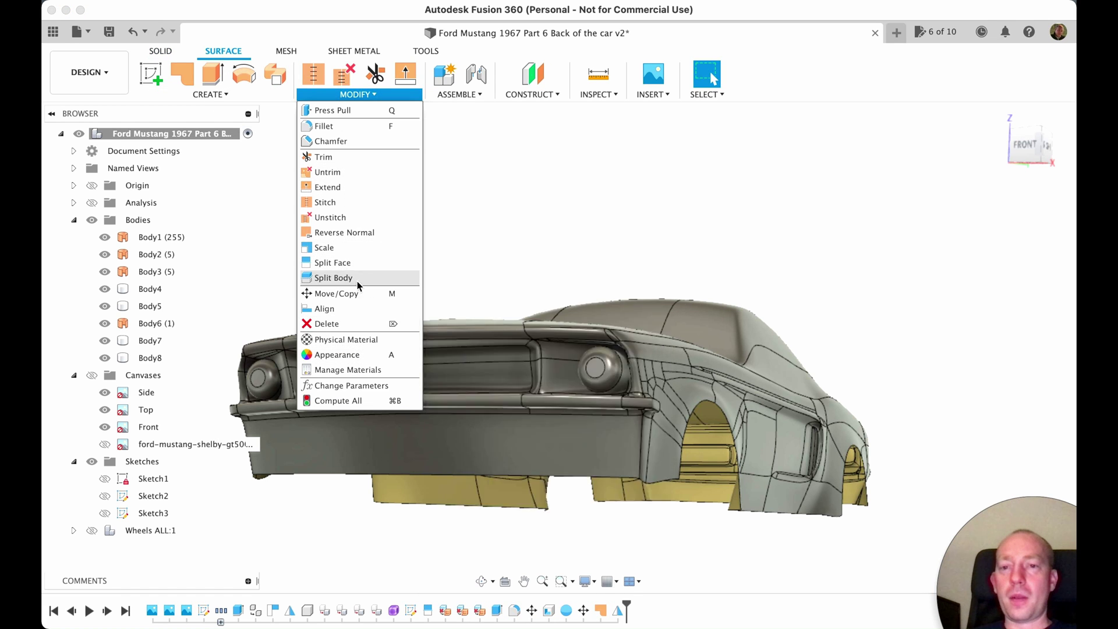
pyautogui.click(361, 284)
pyautogui.click(157, 237)
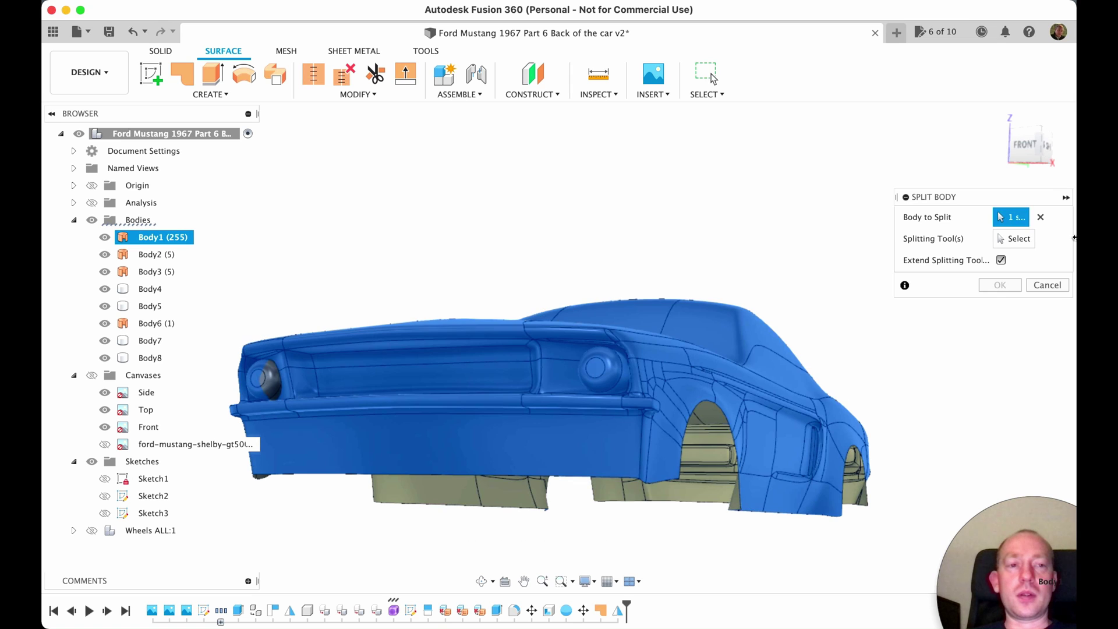
pyautogui.click(1029, 243)
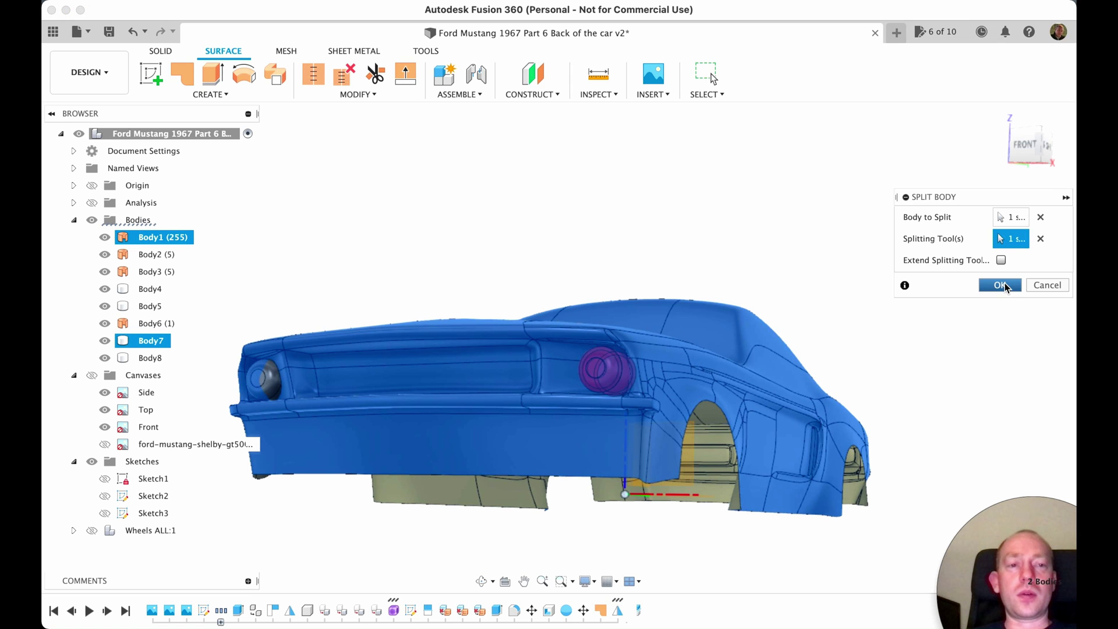
pyautogui.click(1000, 285)
# Hide Body7 and Body8, and delete the split-off surface pieces covering the mirrored headlight opening
pyautogui.click(105, 357)
pyautogui.click(103, 342)
pyautogui.scroll(10, 564, 369)
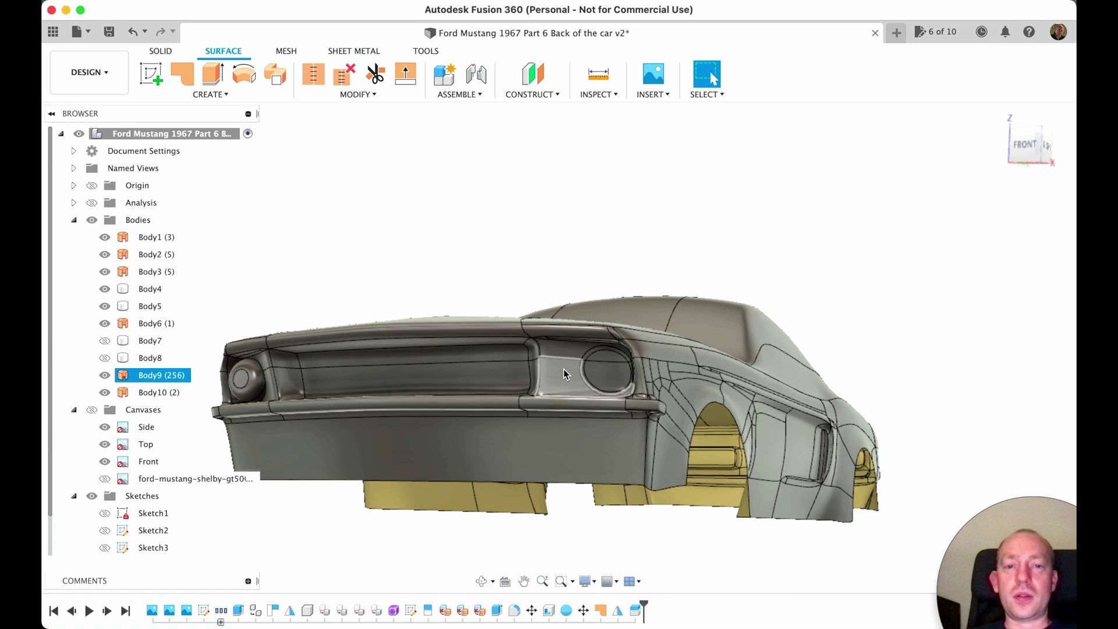
pyautogui.click(701, 362)
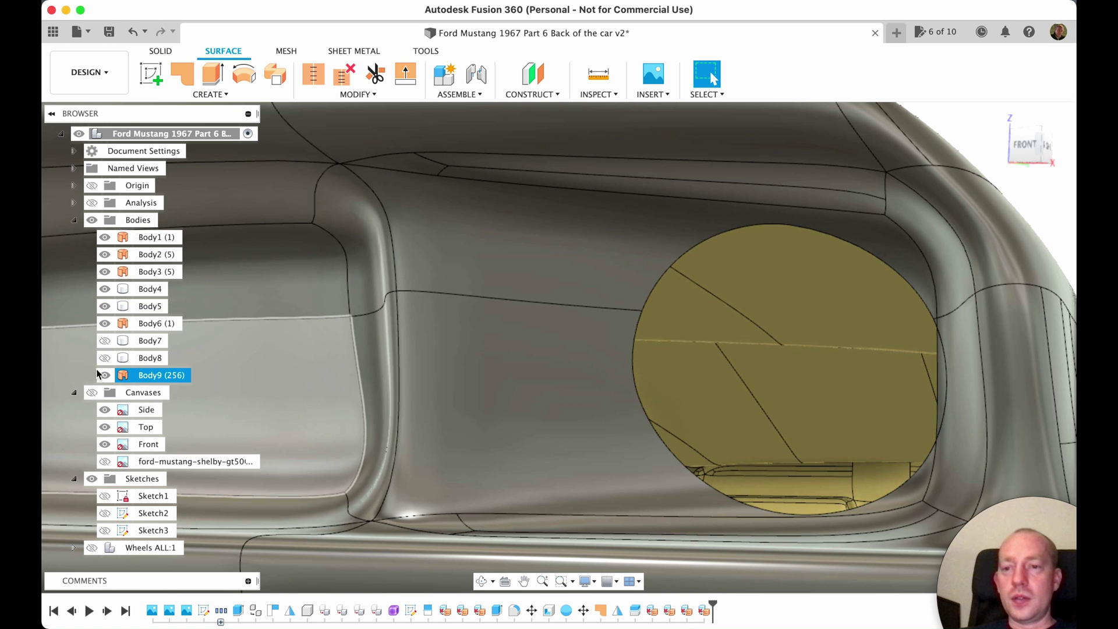
# Show Body7 and Body8 again and check the mirrored headlight's fit in its opening
pyautogui.click(105, 358)
pyautogui.click(104, 341)
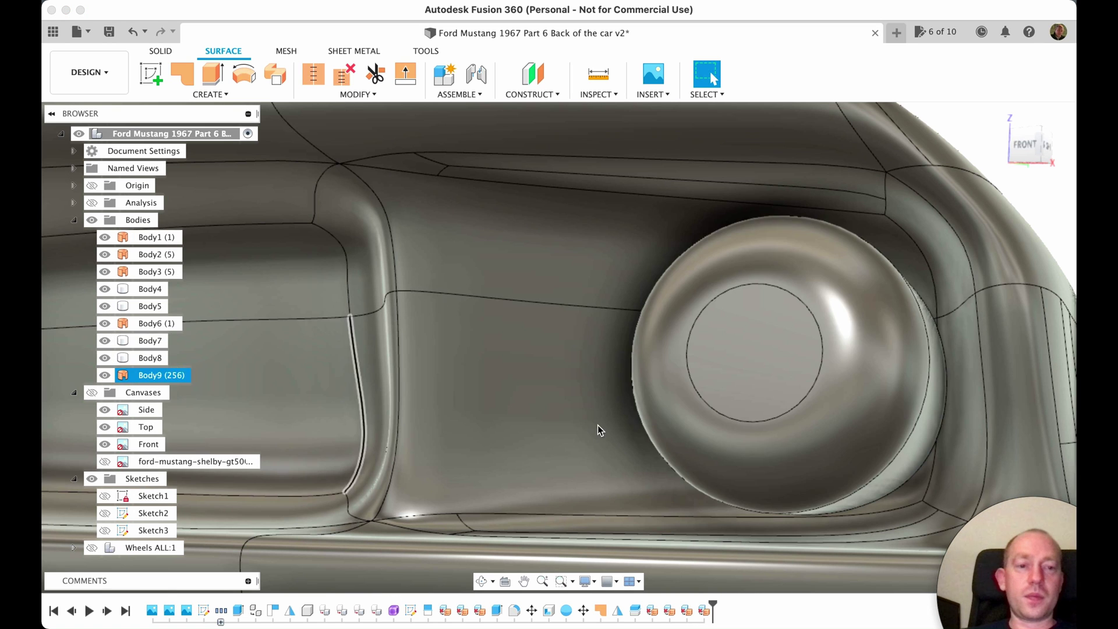
pyautogui.click(788, 453)
pyautogui.scroll(-10, 794, 452)
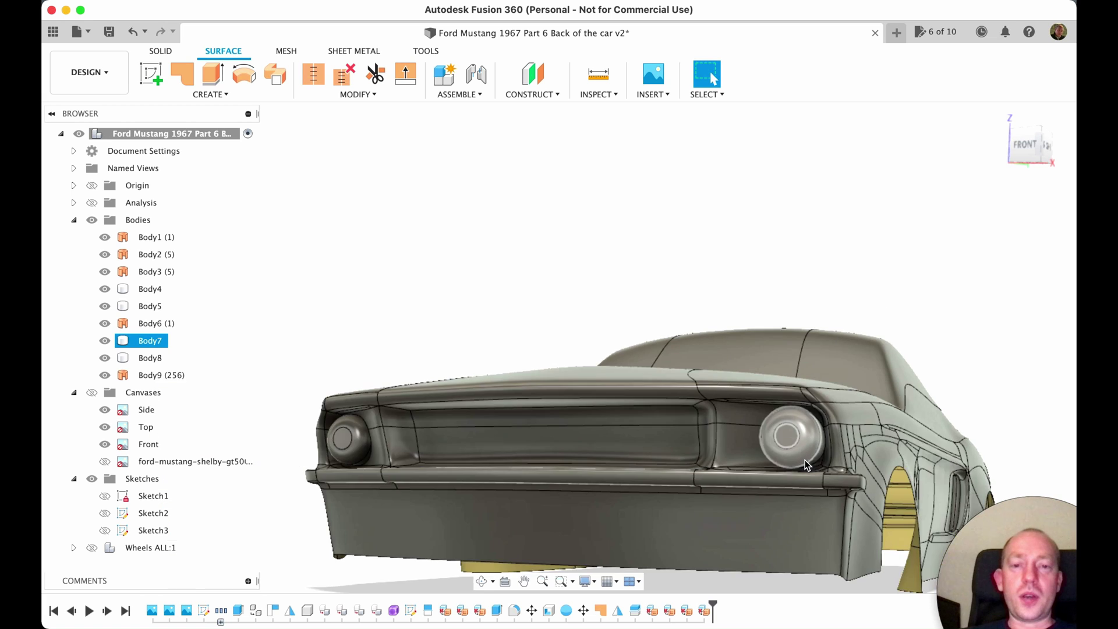
# Switch to the Render workspace for the car model
pyautogui.keyDown('shift'); pyautogui.moveTo(983, 404); pyautogui.dragTo(1033, 279, button='middle'); pyautogui.keyUp('shift')
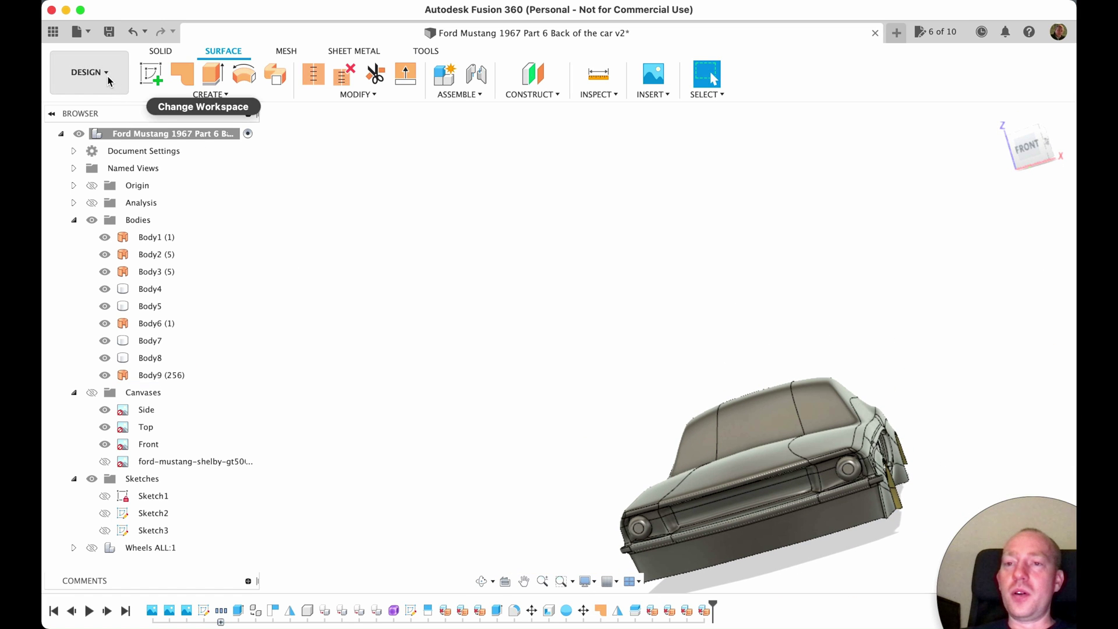
pyautogui.click(109, 81)
pyautogui.click(98, 161)
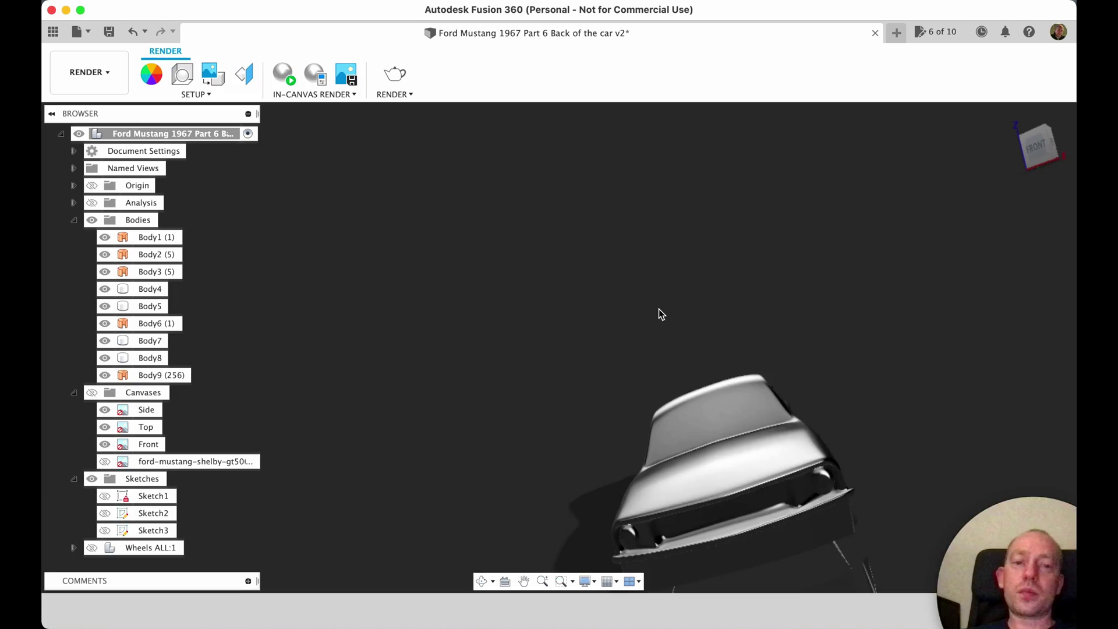
pyautogui.click(1014, 115)
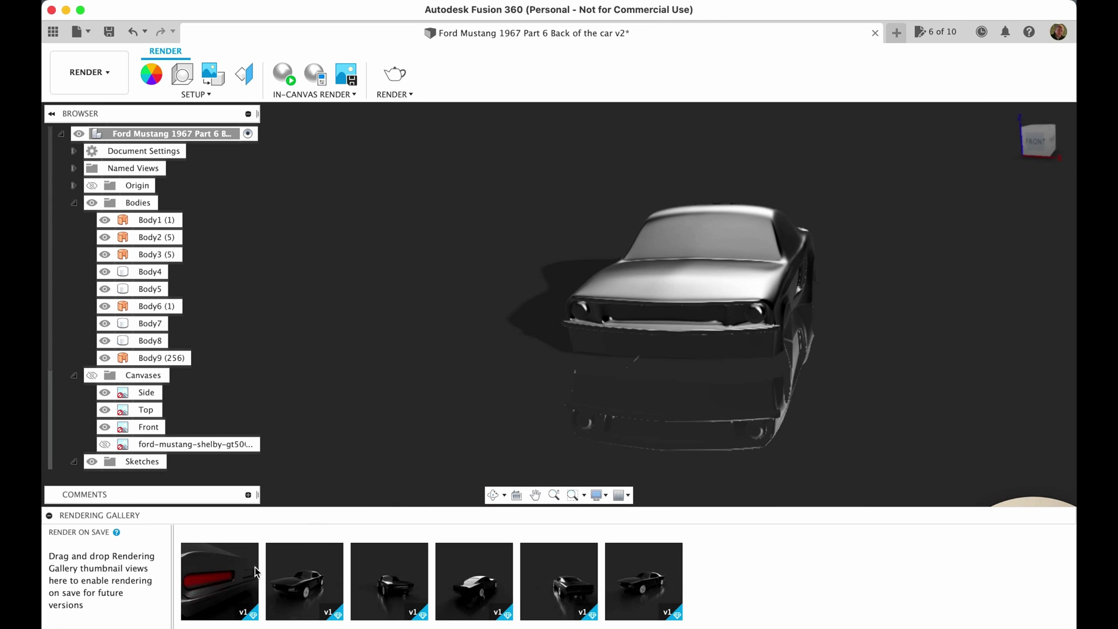
pyautogui.click(758, 358)
pyautogui.scroll(10, 757, 338)
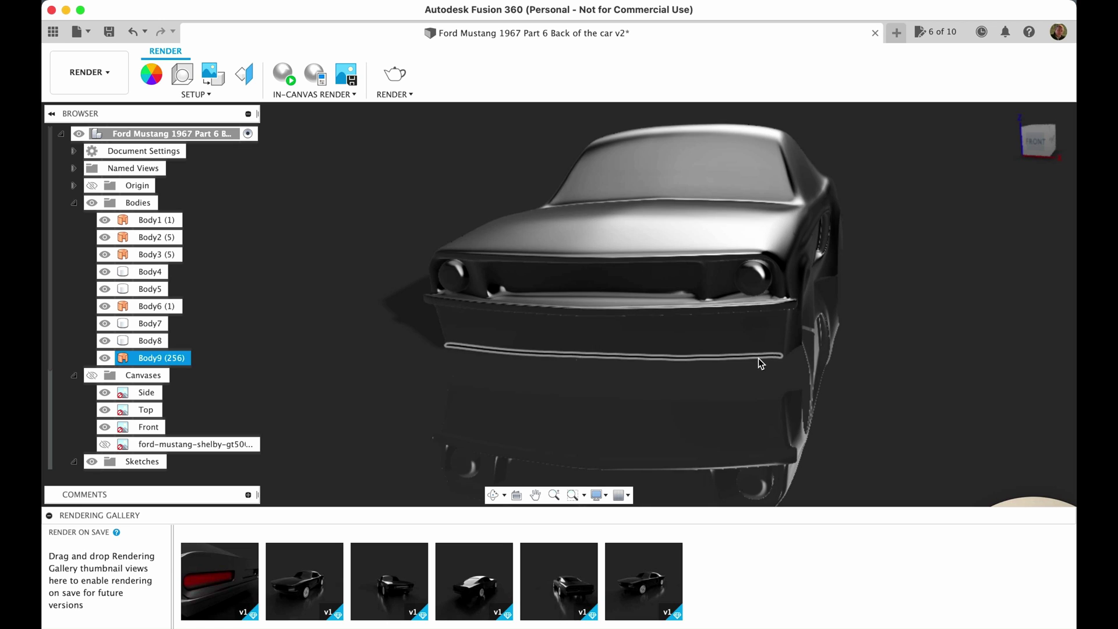
pyautogui.press('Escape')
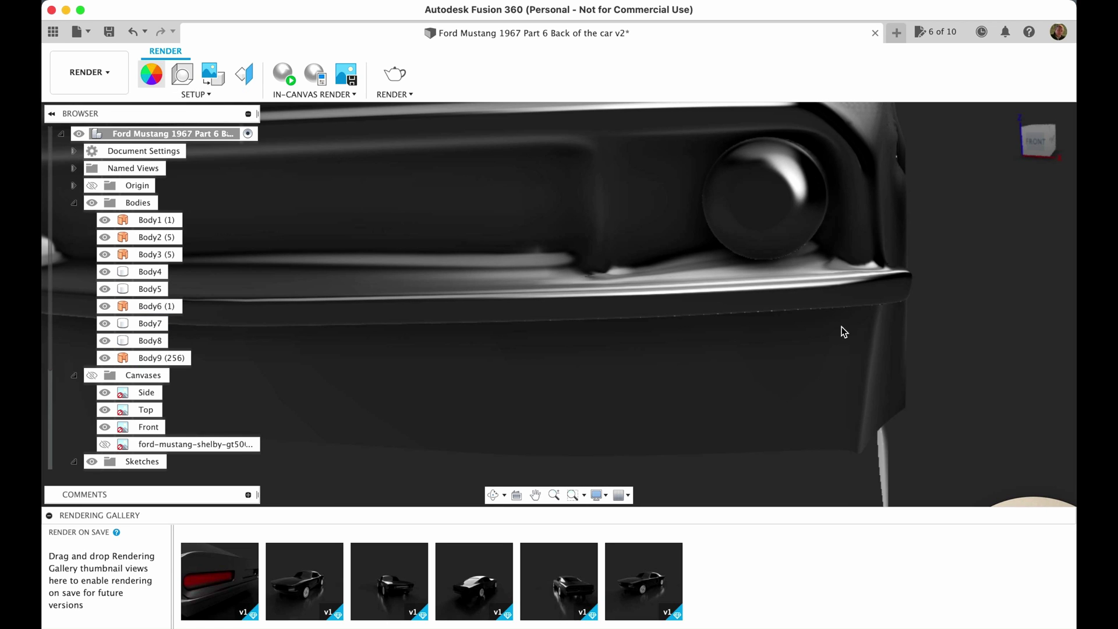
# Apply the textured Glass - Lines appearance to both headlight covers, Body7 and Body4
pyautogui.press('a')
pyautogui.scroll(-3, 873, 390)
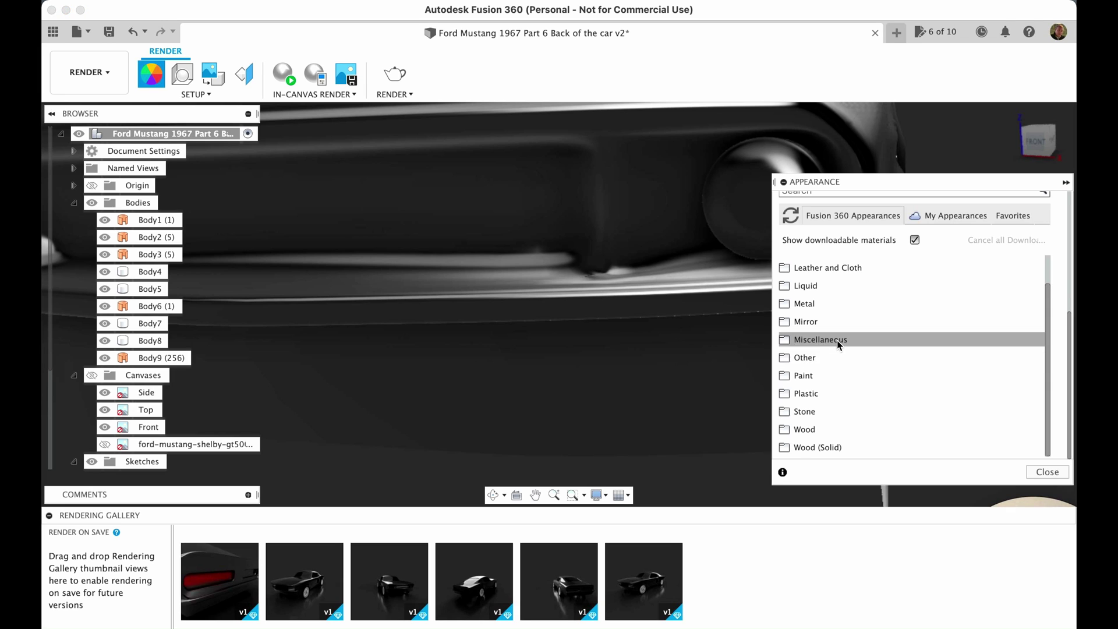
pyautogui.scroll(3, 837, 341)
pyautogui.click(828, 326)
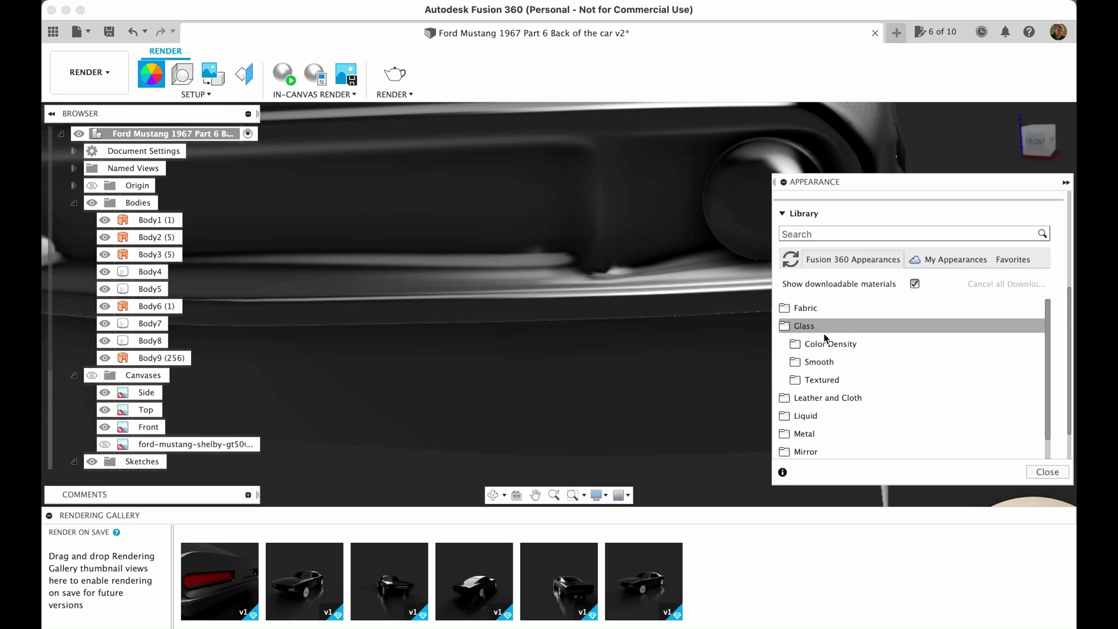
pyautogui.click(847, 379)
pyautogui.scroll(-3, 905, 400)
pyautogui.click(904, 411)
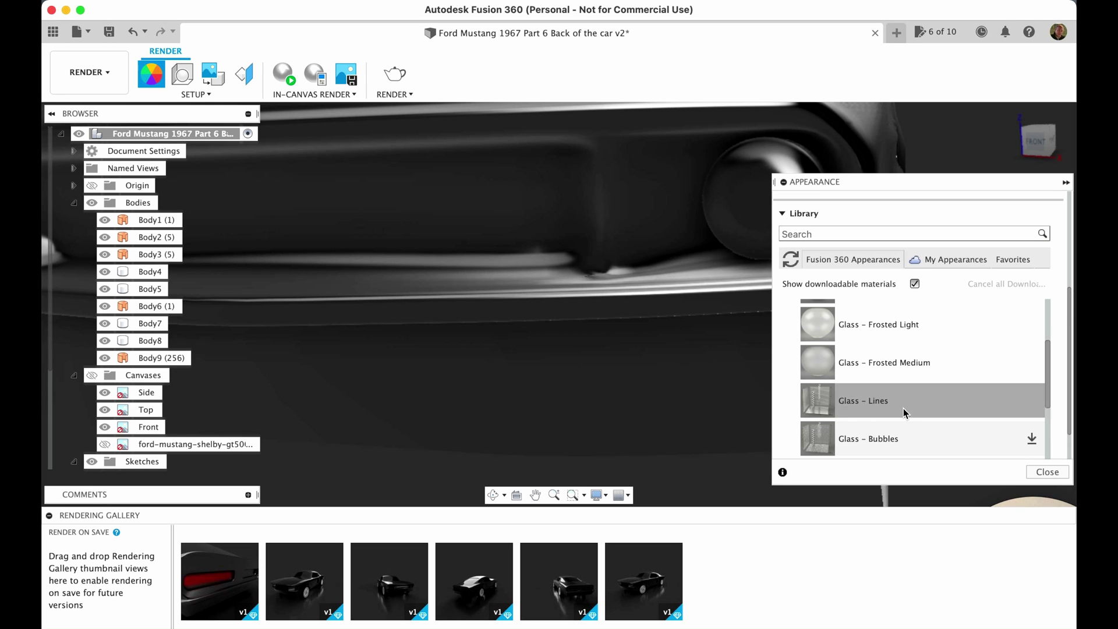
pyautogui.moveTo(821, 405); pyautogui.dragTo(745, 209)
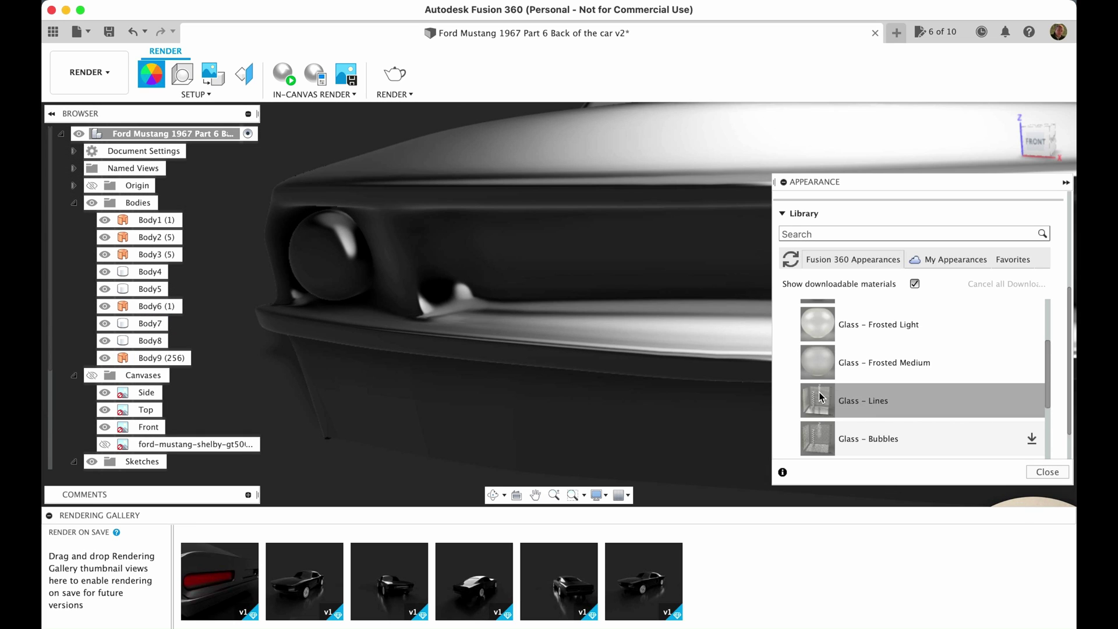
pyautogui.moveTo(821, 397); pyautogui.dragTo(346, 272)
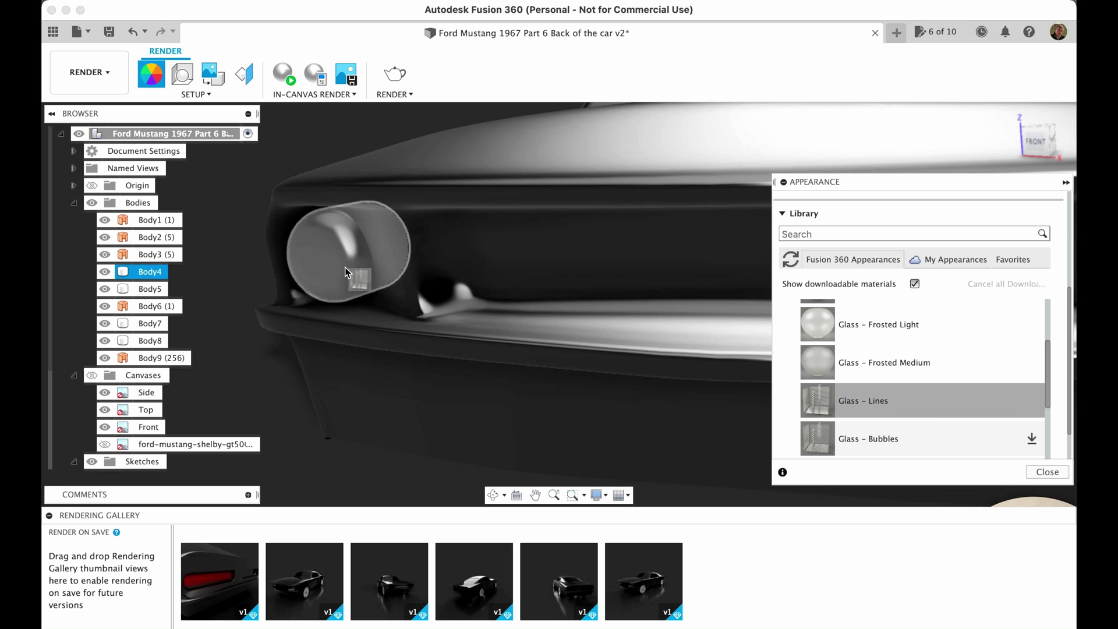
# Apply the Glass - Lines appearance to both tail light covers at the back of the car, Body2 and Body3
pyautogui.scroll(-4, 691, 330)
pyautogui.moveTo(691, 330); pyautogui.dragTo(456, 282, button='middle')
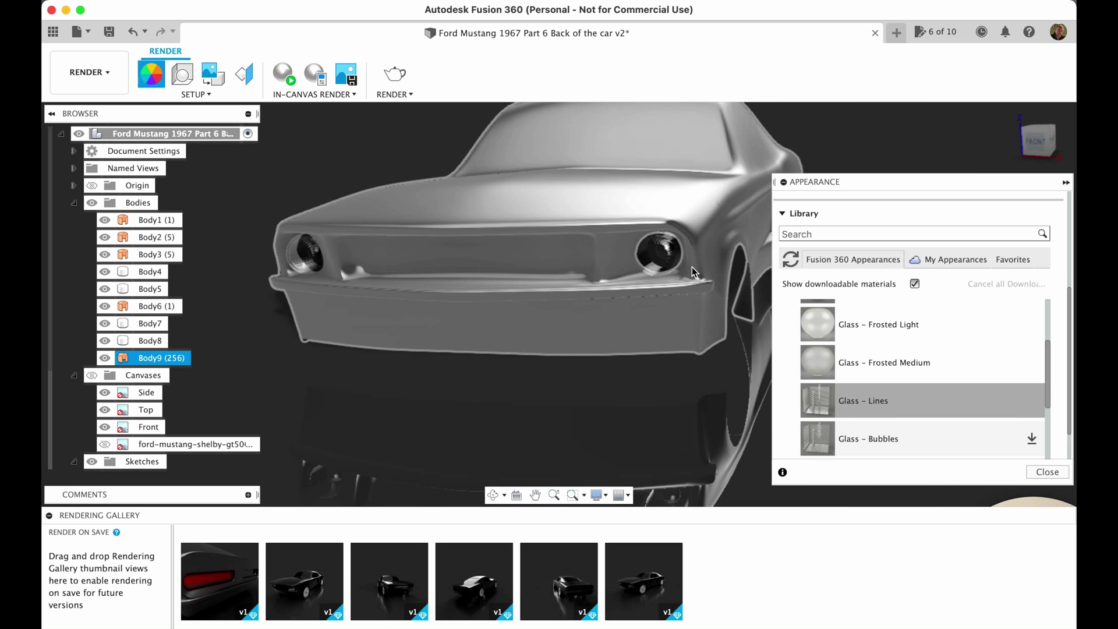
pyautogui.keyDown('shift'); pyautogui.moveTo(728, 282); pyautogui.dragTo(588, 233, button='middle'); pyautogui.keyUp('shift')
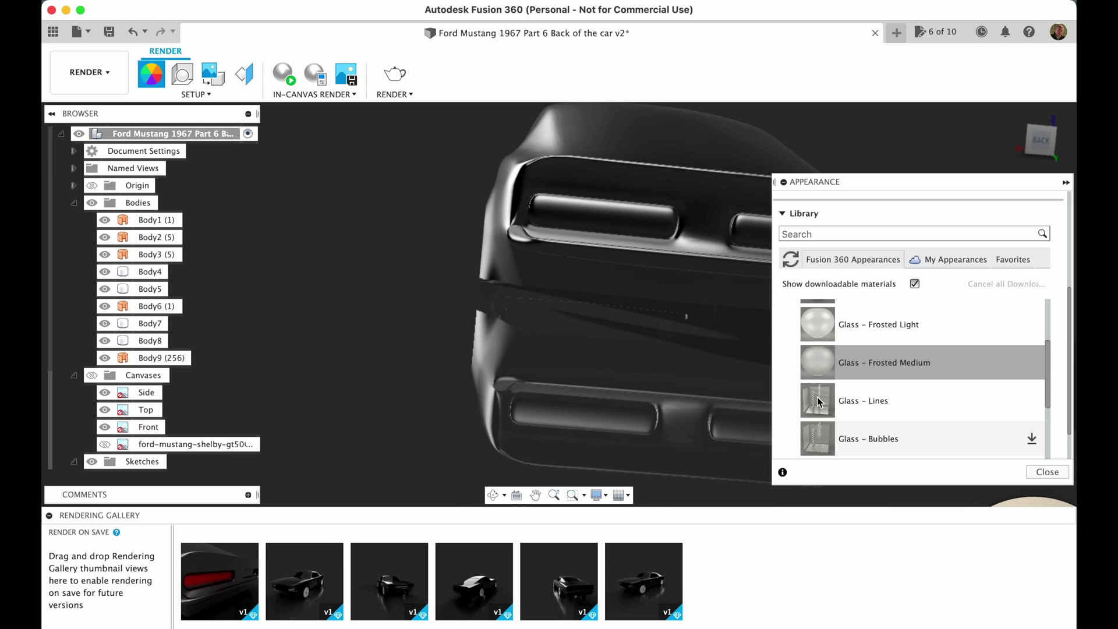
pyautogui.moveTo(818, 401); pyautogui.dragTo(651, 265)
pyautogui.moveTo(643, 227); pyautogui.dragTo(643, 226)
pyautogui.moveTo(676, 288); pyautogui.dragTo(480, 273, button='middle')
pyautogui.moveTo(814, 399); pyautogui.dragTo(644, 225)
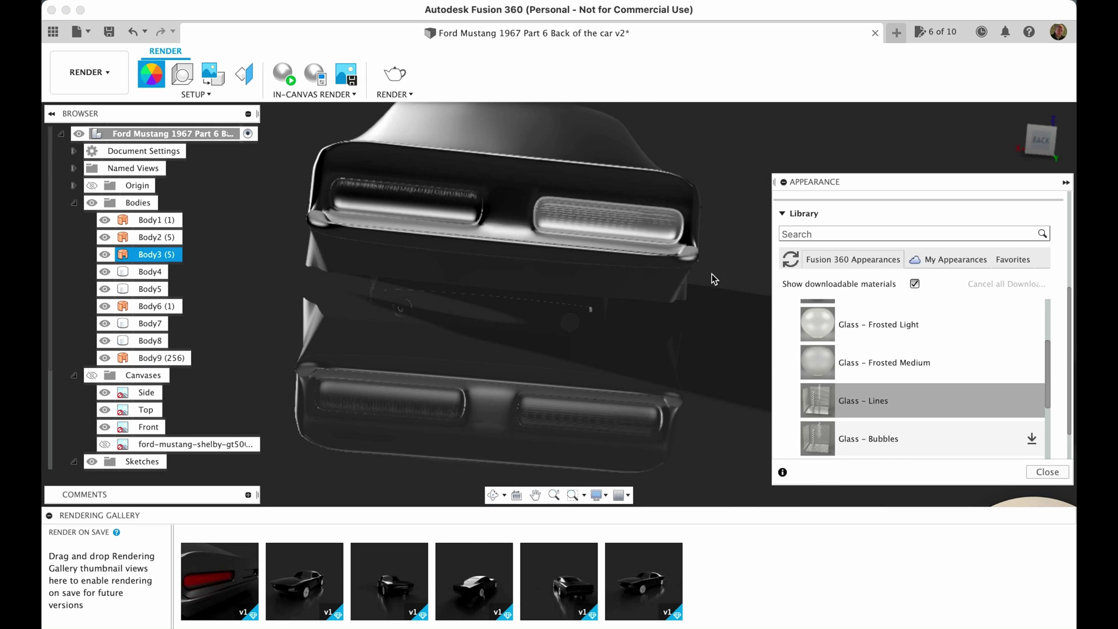
pyautogui.scroll(4, 534, 239)
pyautogui.moveTo(535, 239); pyautogui.dragTo(635, 251, button='middle')
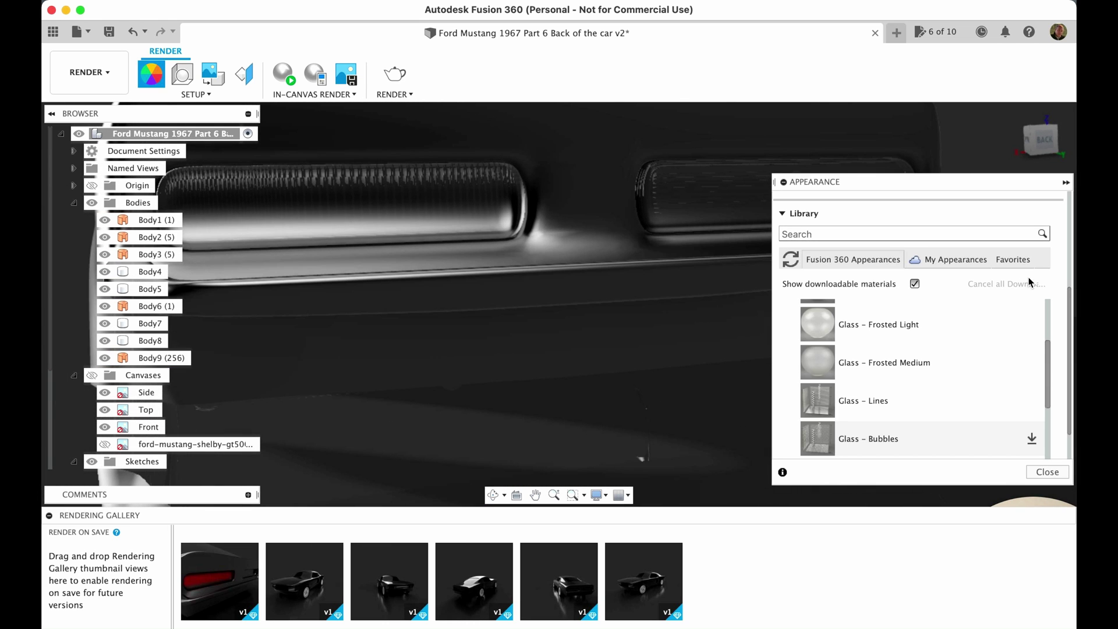
# Collapse the Glass category and search the appearance library for "led"
pyautogui.scroll(-5, 907, 393)
pyautogui.scroll(10, 907, 393)
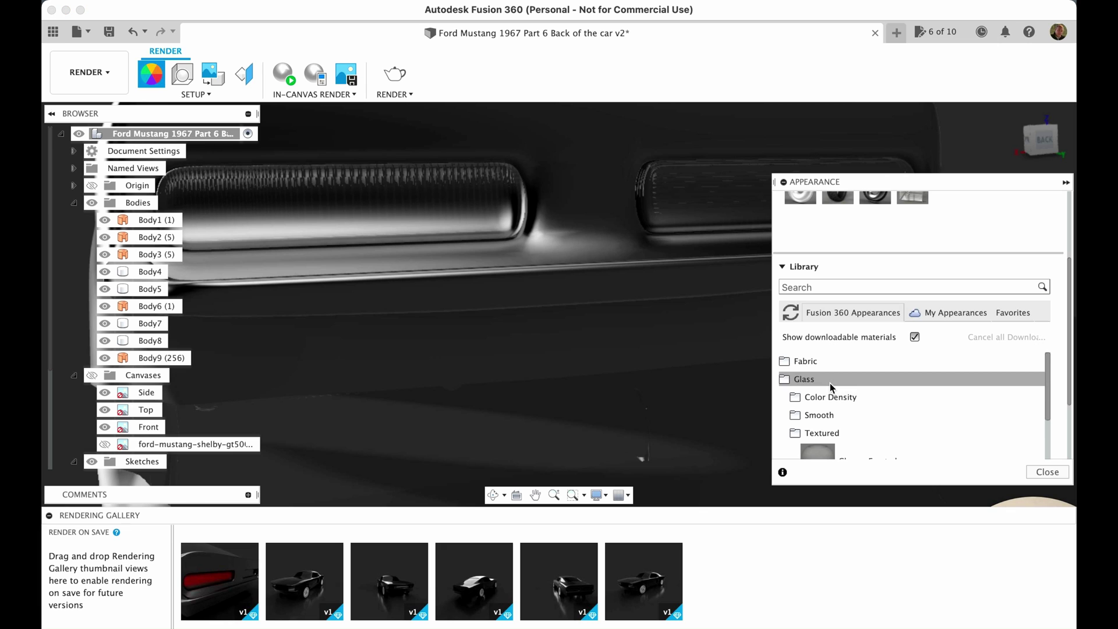
pyautogui.click(797, 383)
pyautogui.scroll(-5, 836, 437)
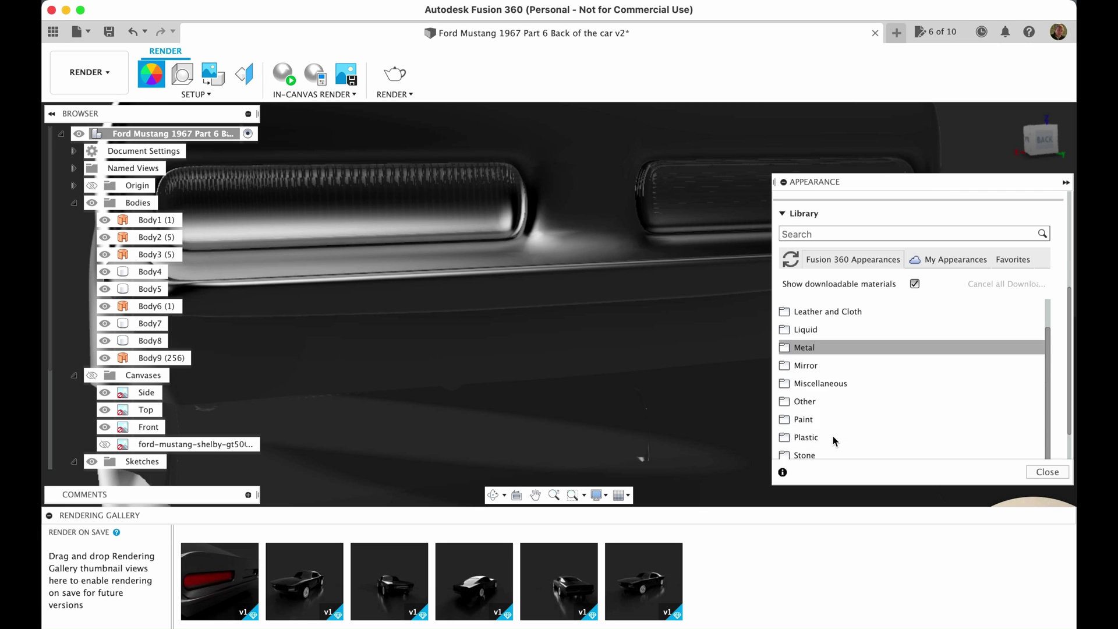
pyautogui.scroll(5, 920, 365)
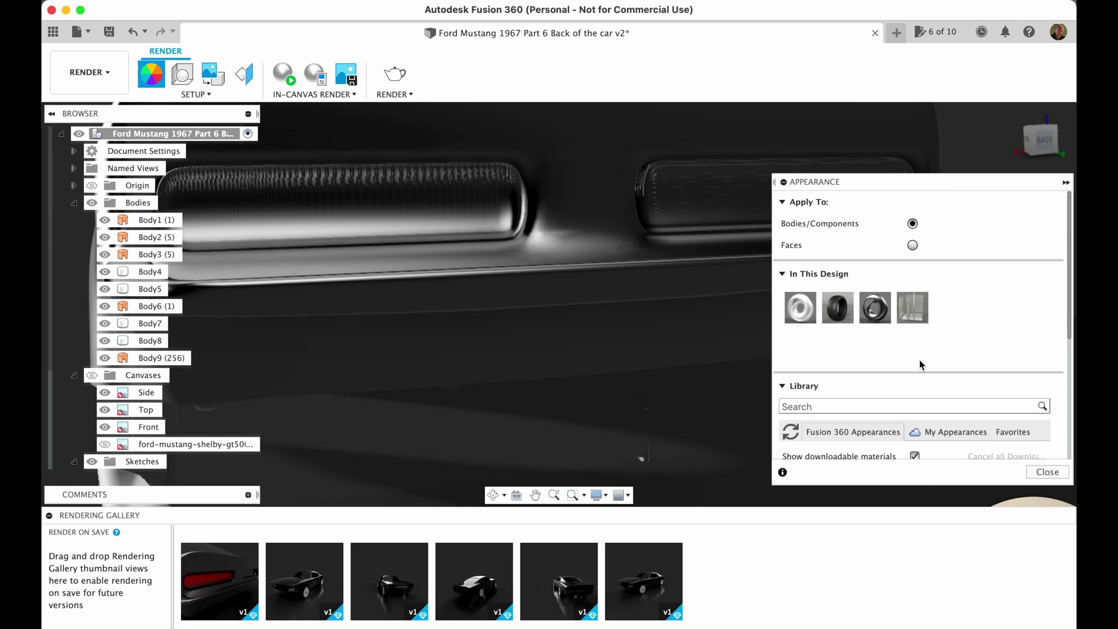
pyautogui.click(830, 406)
pyautogui.write('led')
pyautogui.scroll(-5, 871, 335)
# Hide the headlight cover Body7 and apply the LED - SMD 3528 - 8lm (White) appearance to its bulb, Body8
pyautogui.moveTo(458, 348); pyautogui.dragTo(751, 327, button='middle')
pyautogui.click(1010, 117)
pyautogui.keyDown('shift'); pyautogui.moveTo(559, 375); pyautogui.dragTo(644, 240, button='middle'); pyautogui.keyUp('shift')
pyautogui.scroll(3, 644, 240)
pyautogui.click(108, 255)
pyautogui.click(105, 242)
pyautogui.click(104, 272)
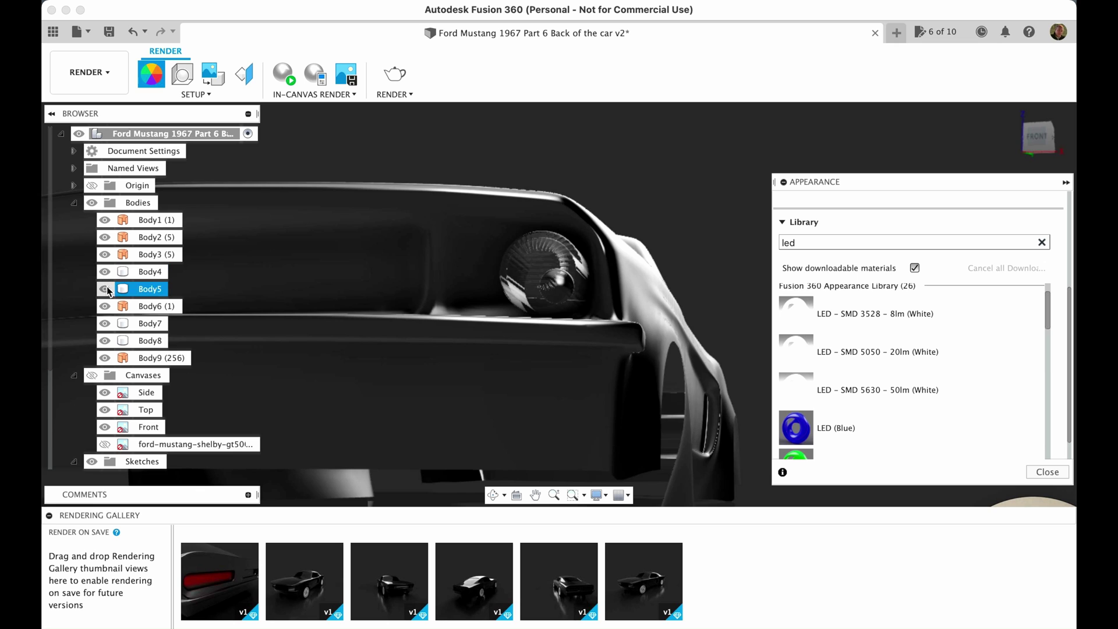
pyautogui.click(149, 323)
pyautogui.click(105, 323)
pyautogui.moveTo(810, 323); pyautogui.dragTo(549, 290)
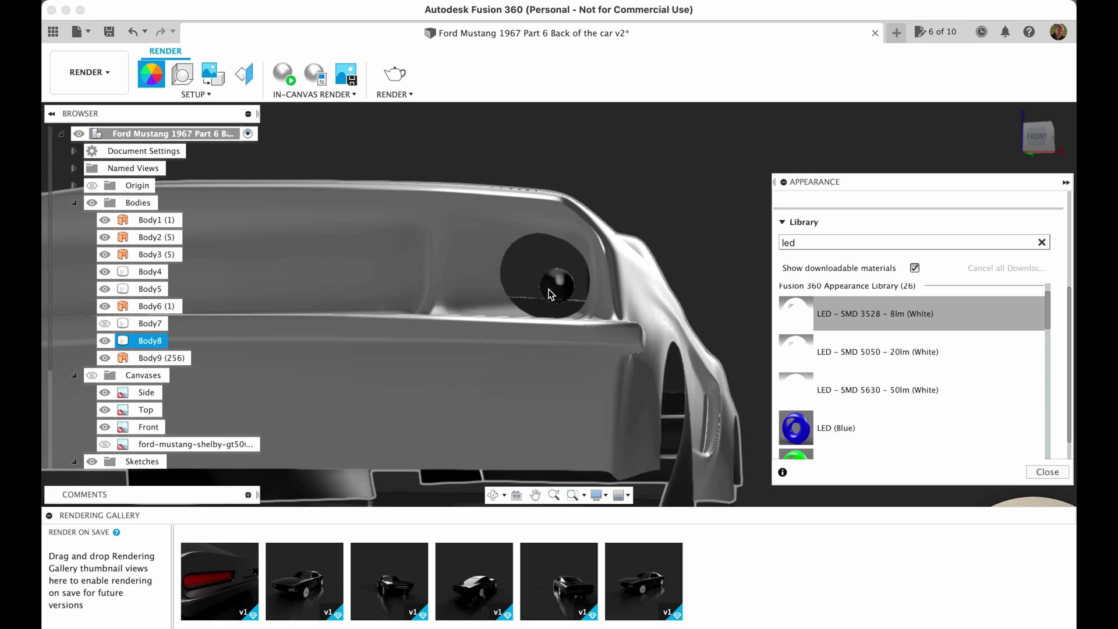
# Hide Body4, apply LED - SMD 3528 - 8lm (White) to the bulb Body5, and show both headlight covers again
pyautogui.moveTo(410, 320); pyautogui.dragTo(752, 358, button='middle')
pyautogui.scroll(-3, 751, 358)
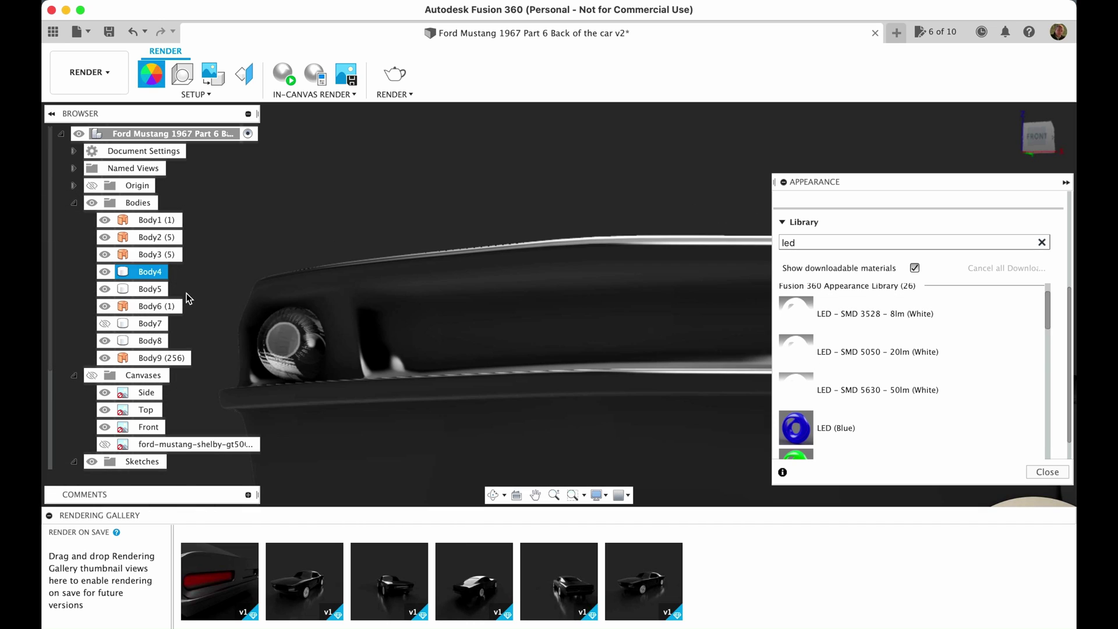
pyautogui.click(105, 271)
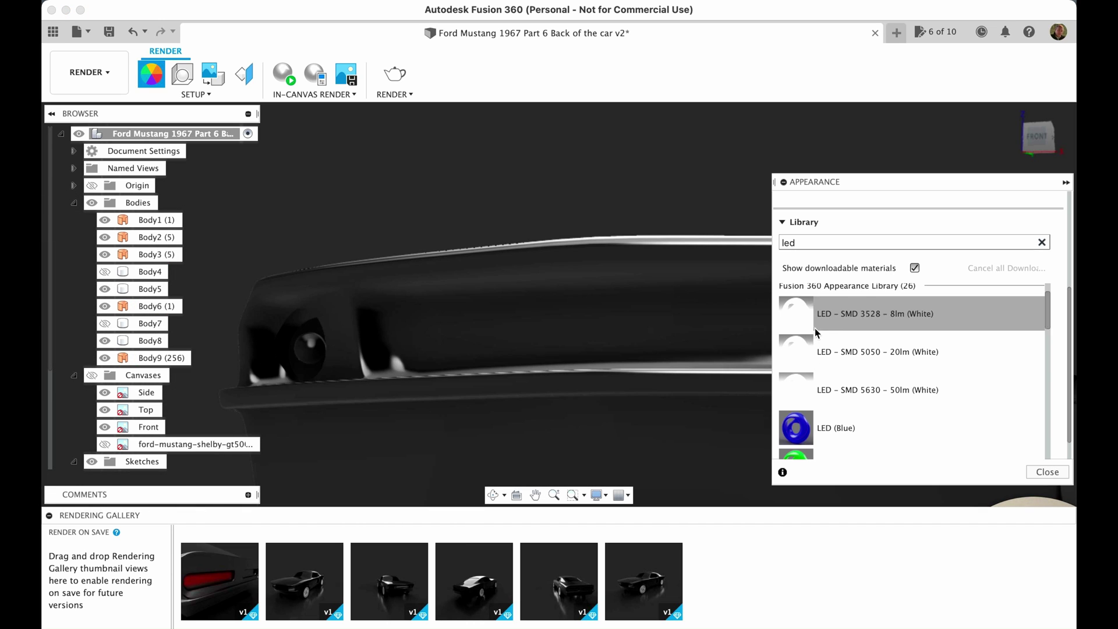
pyautogui.moveTo(815, 326); pyautogui.dragTo(627, 352)
pyautogui.moveTo(331, 343); pyautogui.dragTo(315, 346)
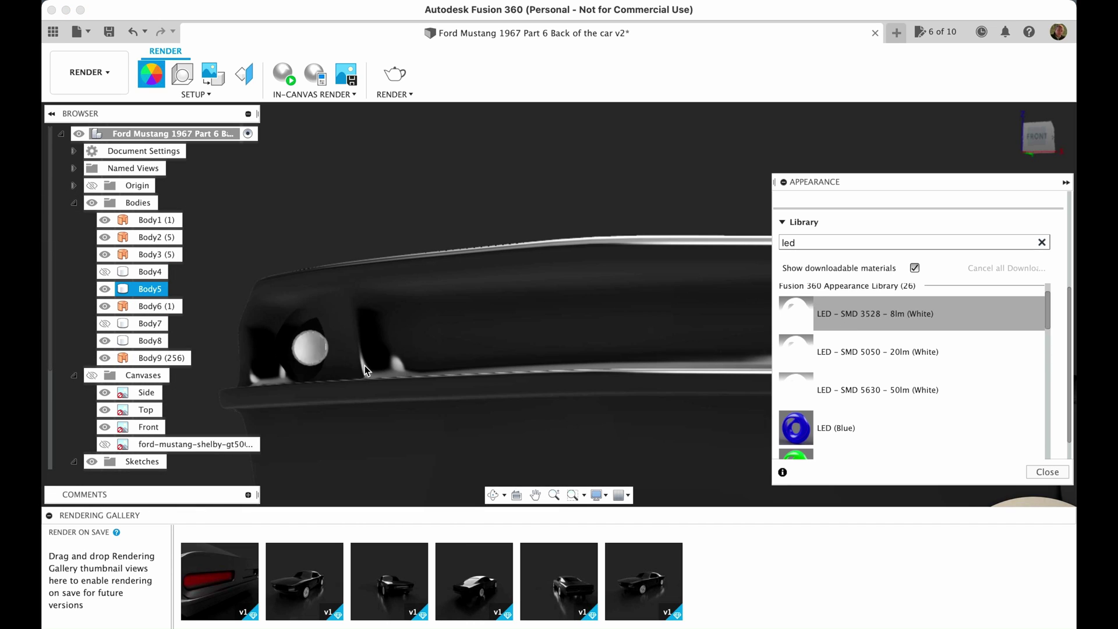
pyautogui.click(107, 323)
pyautogui.click(105, 272)
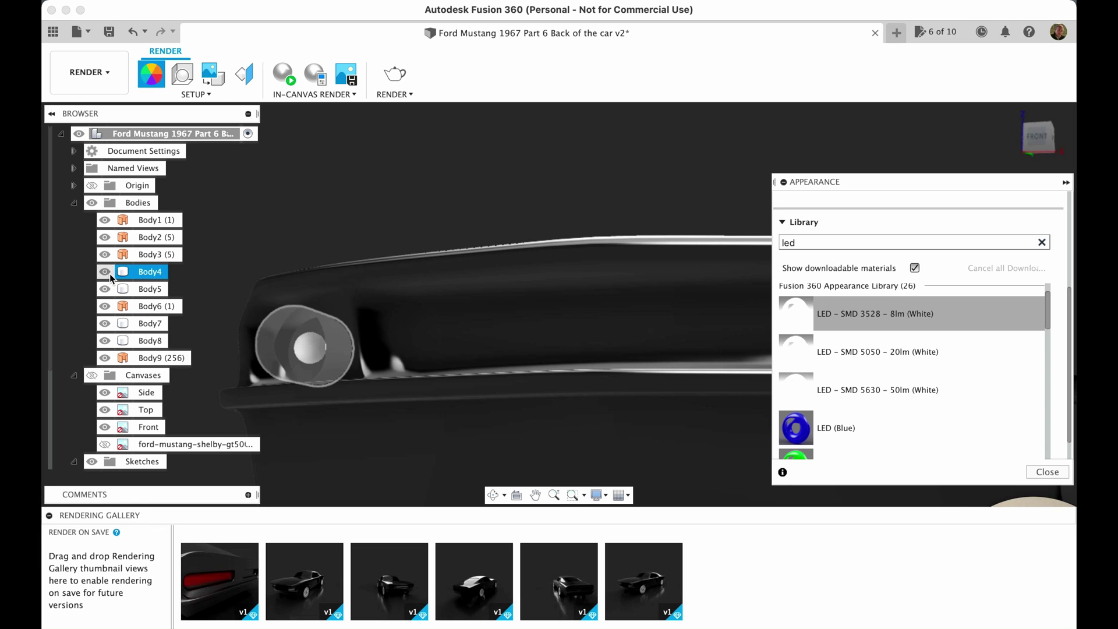
# Start the in-canvas render and examine the lit headlight bulb behind its lined glass cover up close
pyautogui.click(290, 80)
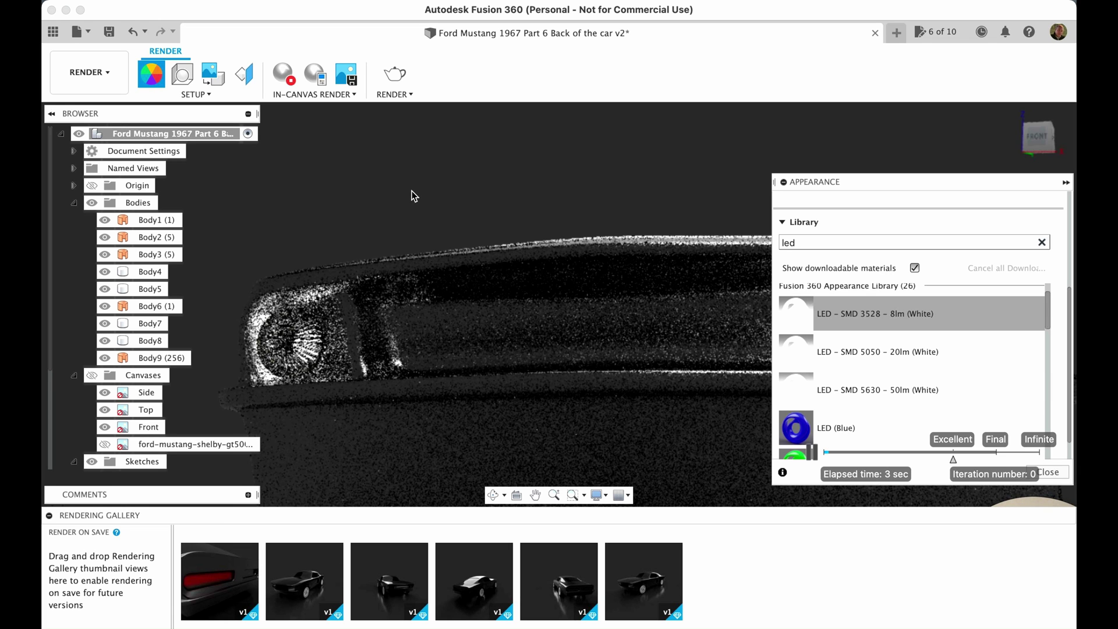
pyautogui.scroll(-3, 457, 331)
pyautogui.keyDown('shift'); pyautogui.moveTo(457, 331); pyautogui.dragTo(698, 230, button='middle'); pyautogui.keyUp('shift')
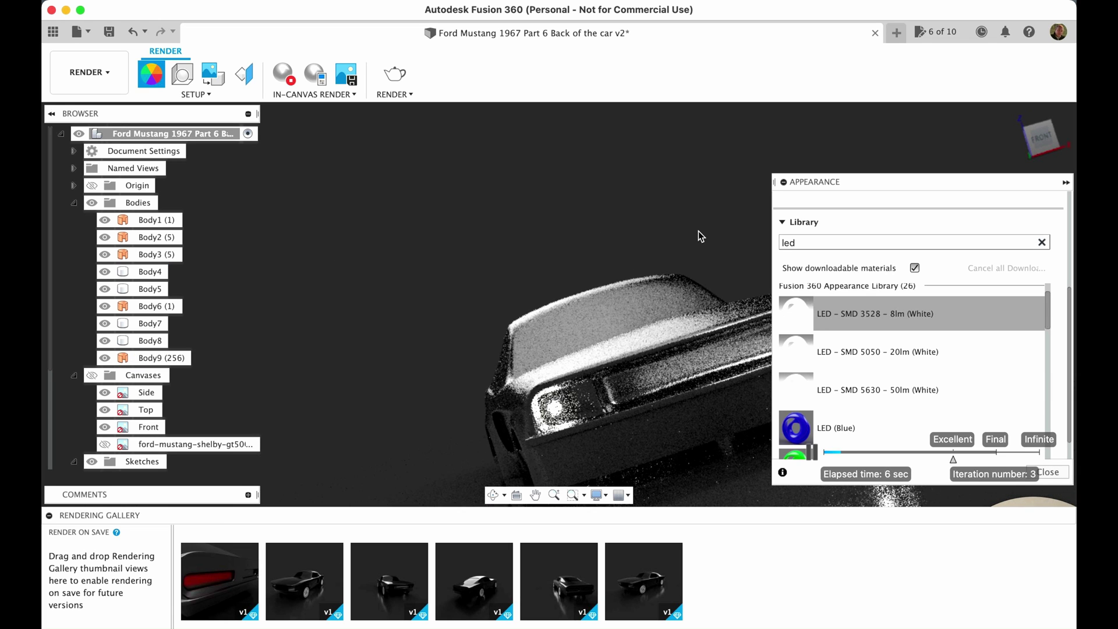
pyautogui.click(603, 382)
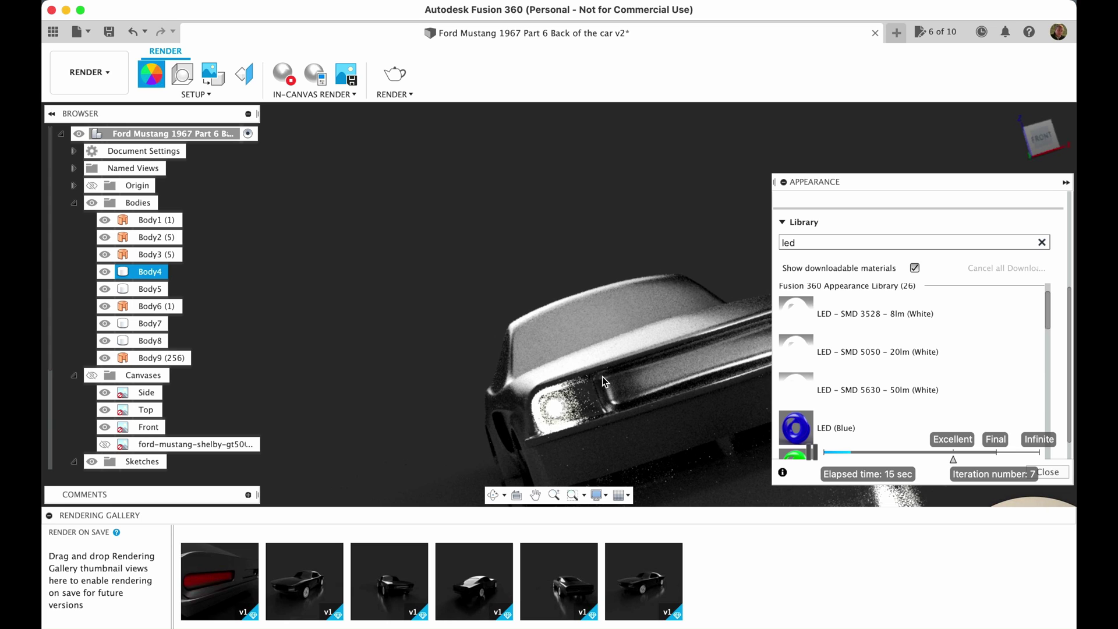
pyautogui.click(564, 411)
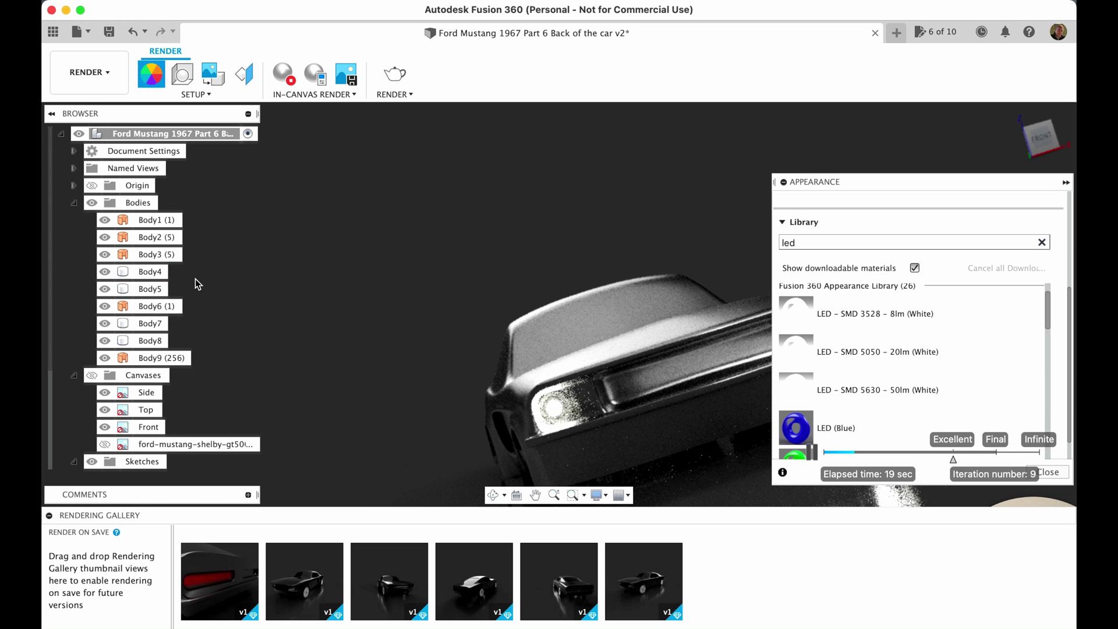
pyautogui.click(555, 410)
pyautogui.scroll(10, 561, 416)
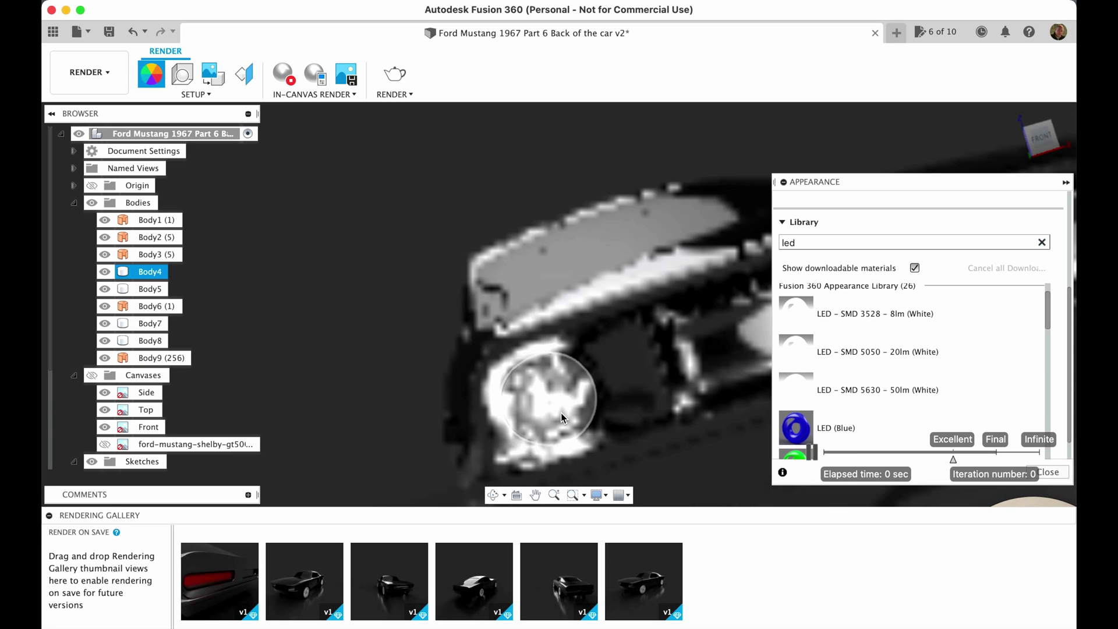
pyautogui.scroll(-6, 564, 414)
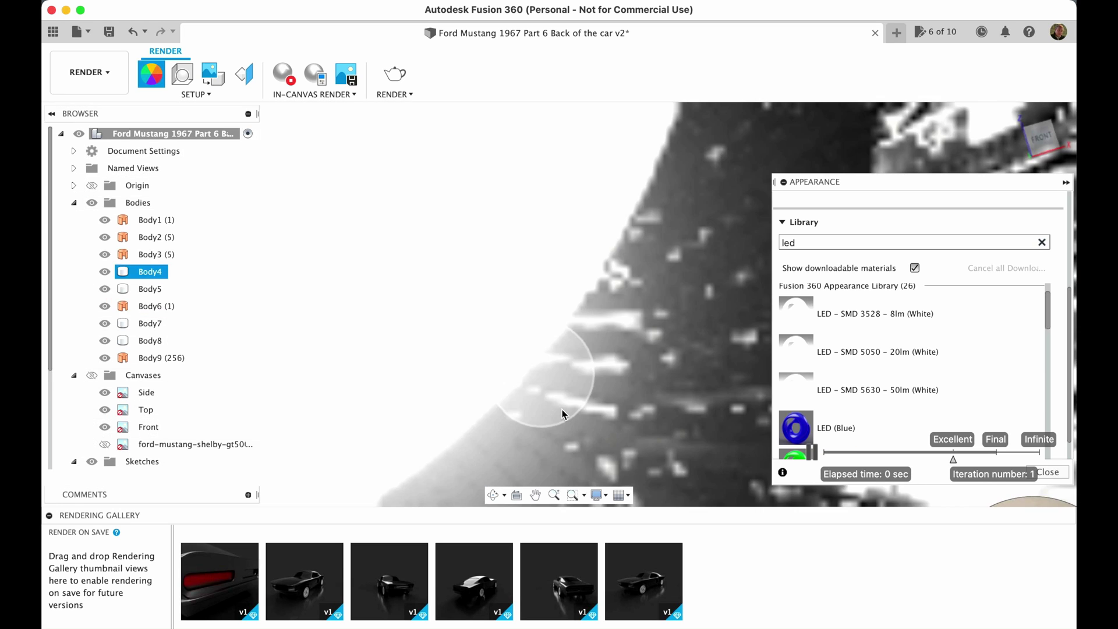
pyautogui.scroll(3, 625, 368)
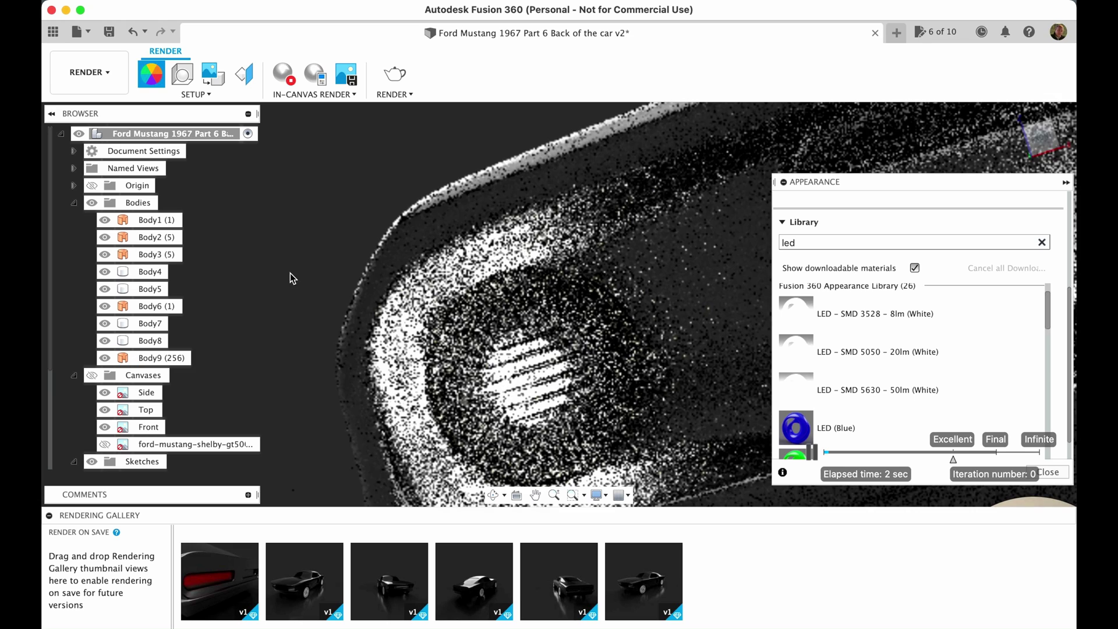
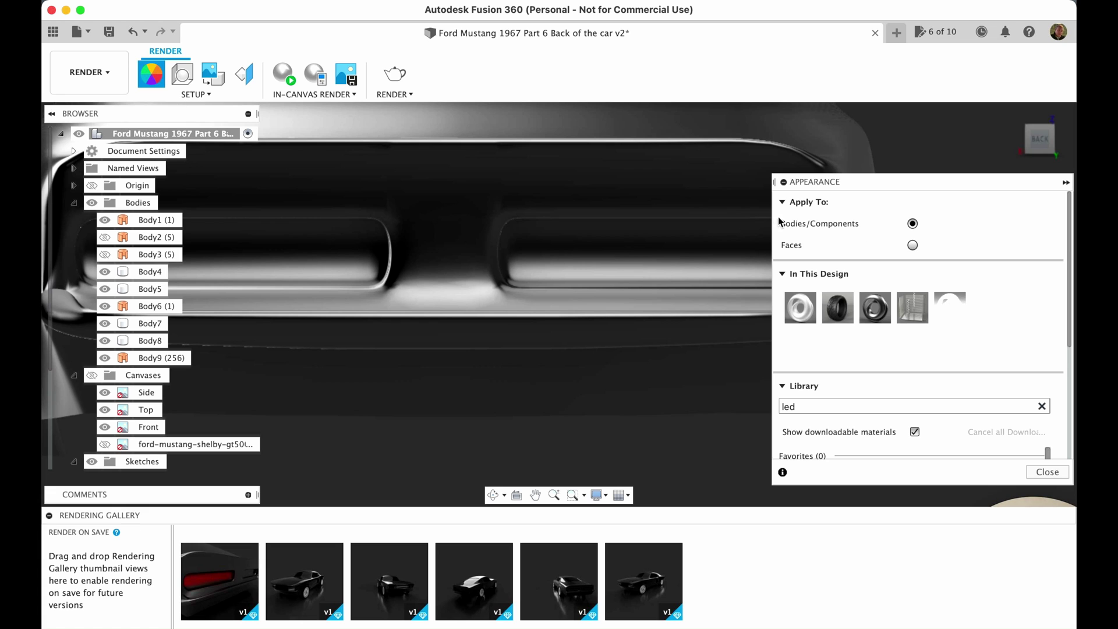
# Set appearances to apply to faces and assign LED (Red) to both recessed tail light faces of Body9
pyautogui.click(909, 248)
pyautogui.scroll(-5, 841, 406)
pyautogui.moveTo(781, 427); pyautogui.dragTo(594, 266)
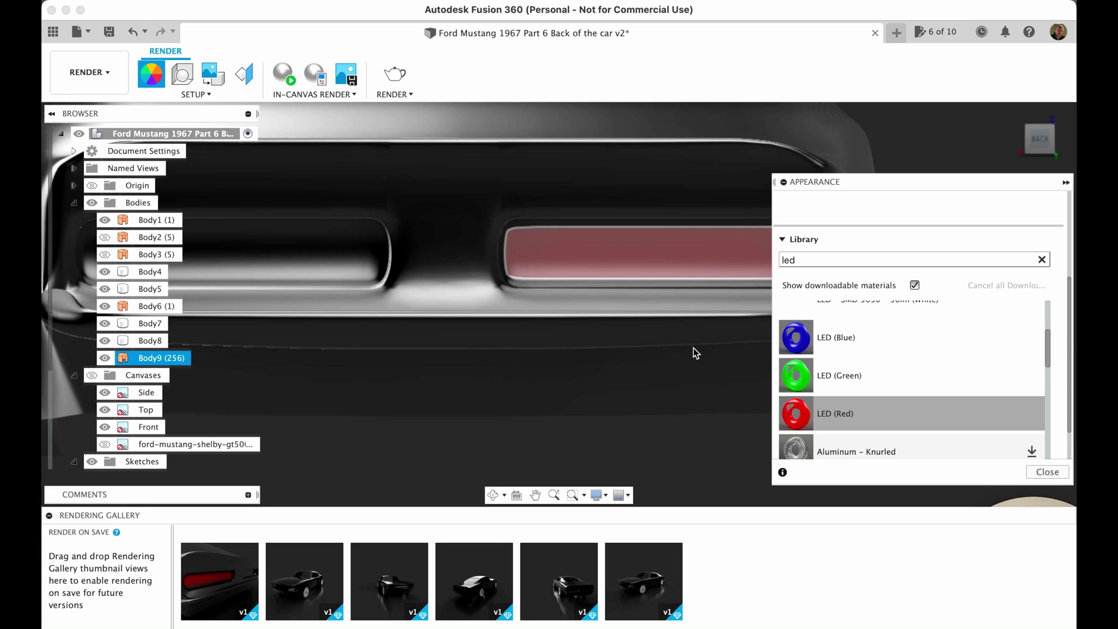
pyautogui.moveTo(796, 422); pyautogui.dragTo(341, 257)
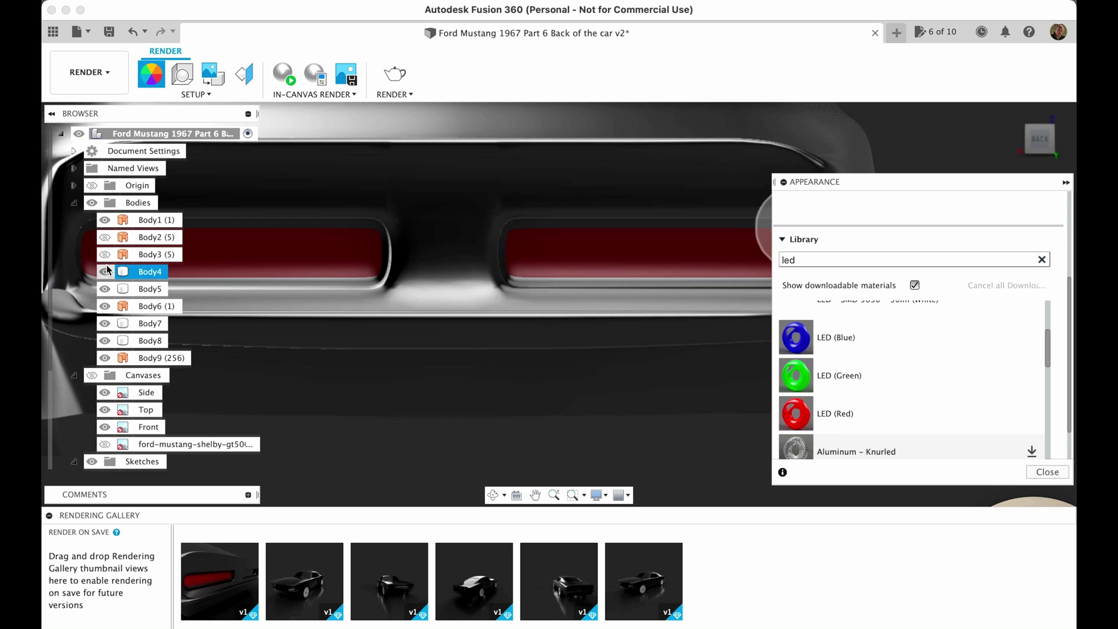
# Show the tail light covers Body3 and Body2 again and check the red faces through the glass
pyautogui.click(108, 256)
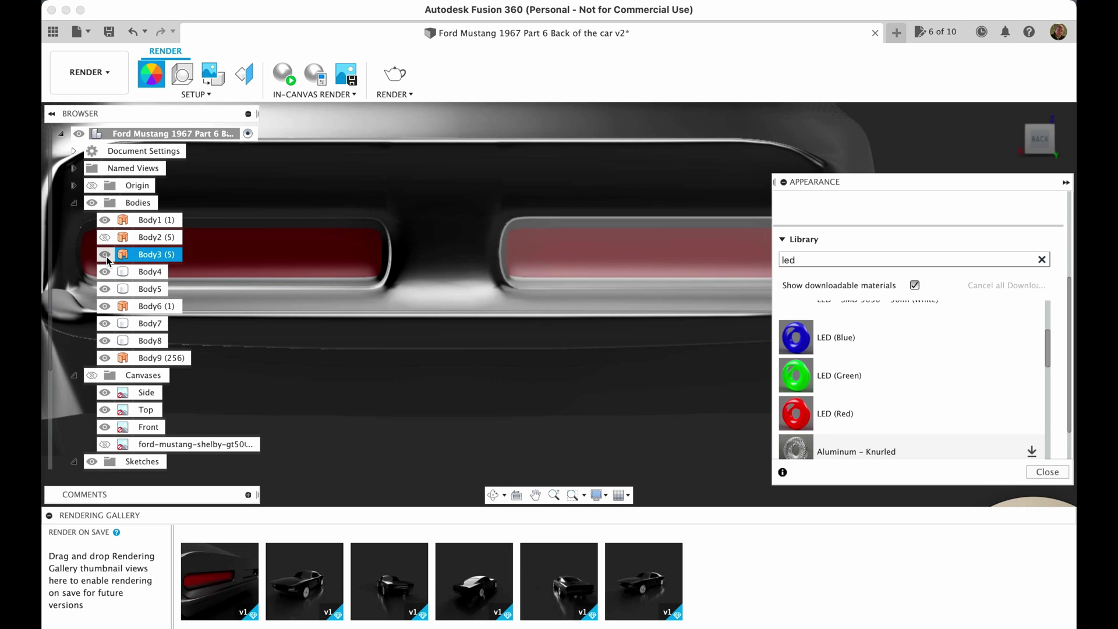
pyautogui.click(105, 237)
pyautogui.click(508, 400)
pyautogui.keyDown('shift'); pyautogui.moveTo(508, 400); pyautogui.dragTo(649, 372, button='middle'); pyautogui.keyUp('shift')
pyautogui.scroll(-3, 527, 397)
pyautogui.scroll(10, 926, 361)
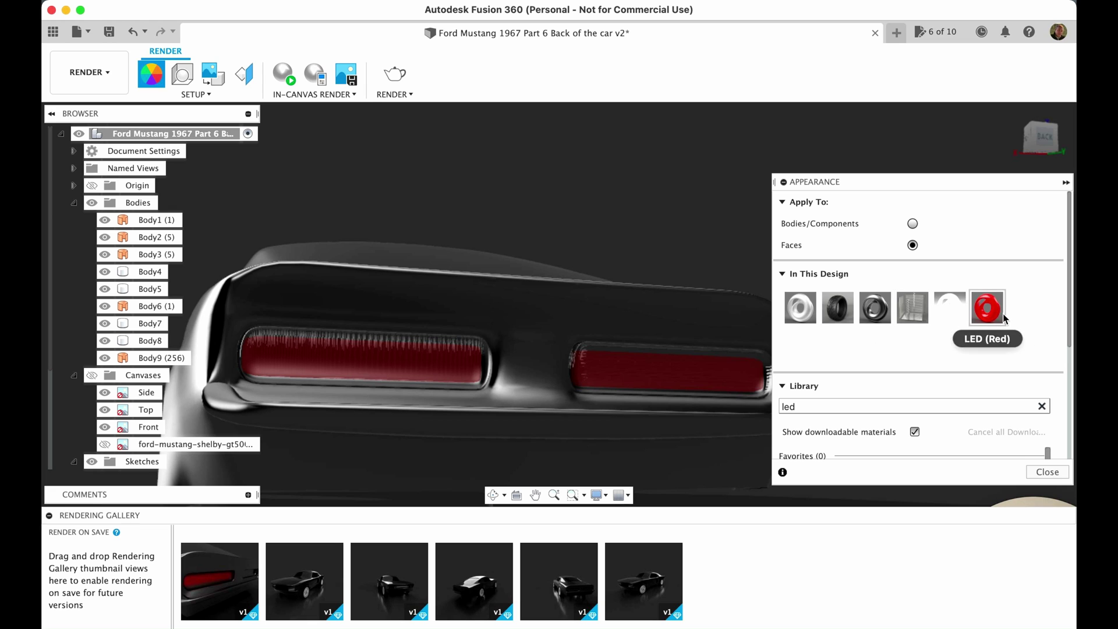
# Edit the Glass - Lines appearance: set the refractive index to Glass, roughness to 0.404 and scale to 62
pyautogui.rightClick(913, 314)
pyautogui.click(935, 321)
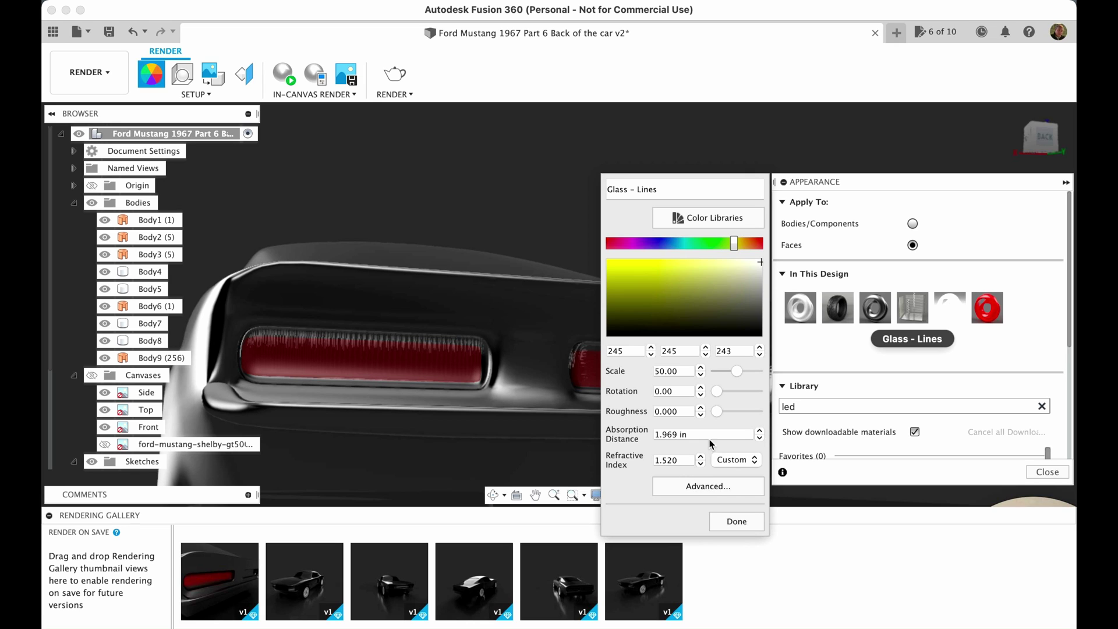
pyautogui.click(755, 459)
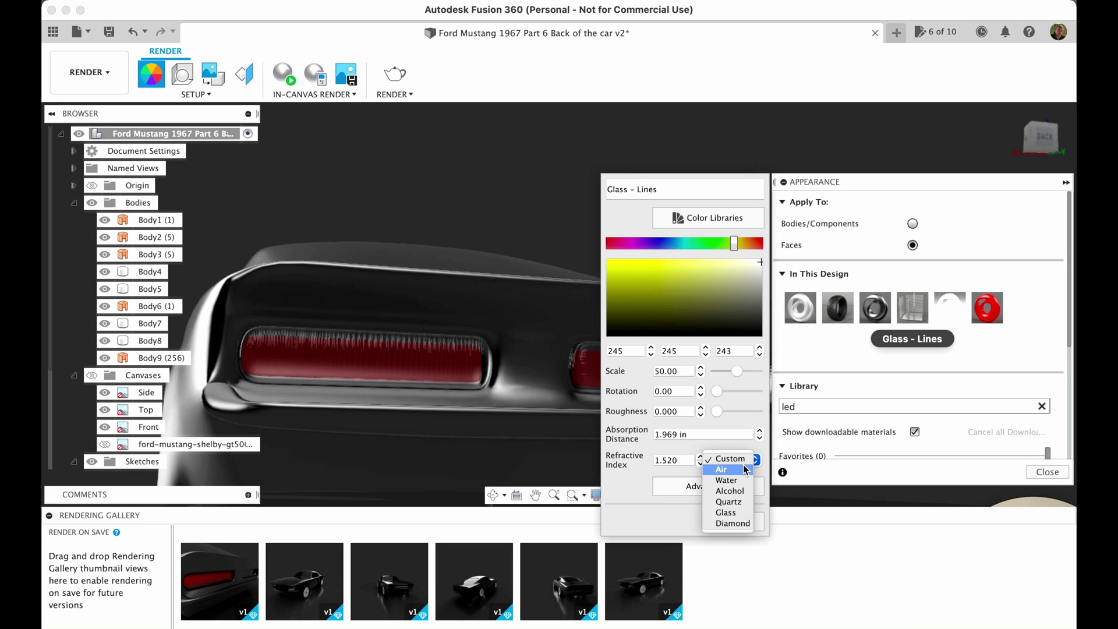
pyautogui.click(735, 511)
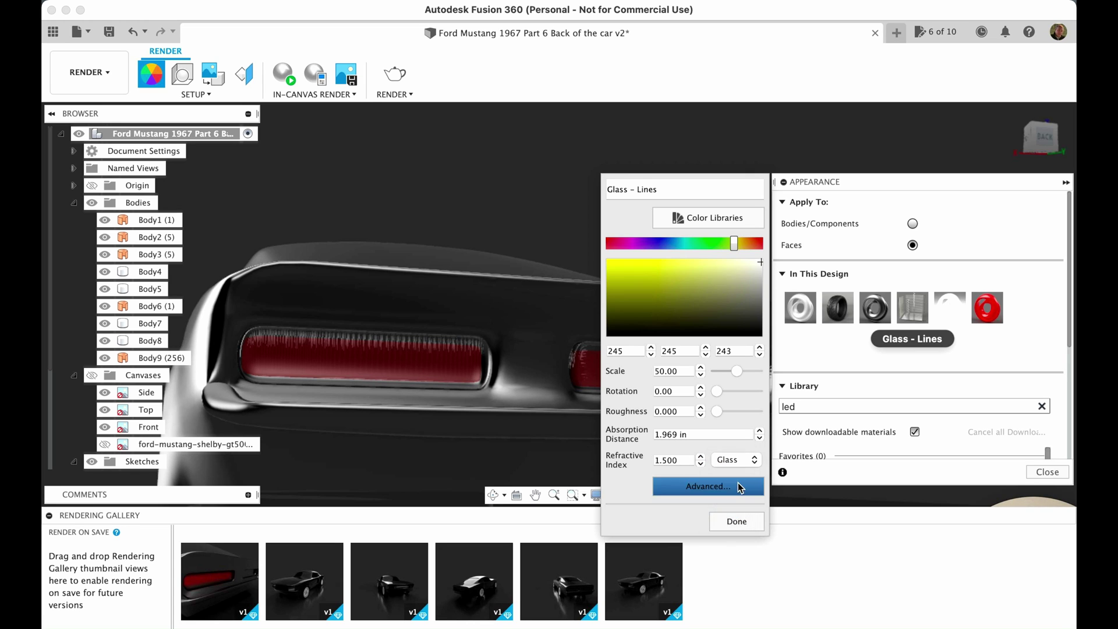
pyautogui.moveTo(721, 411); pyautogui.dragTo(733, 418)
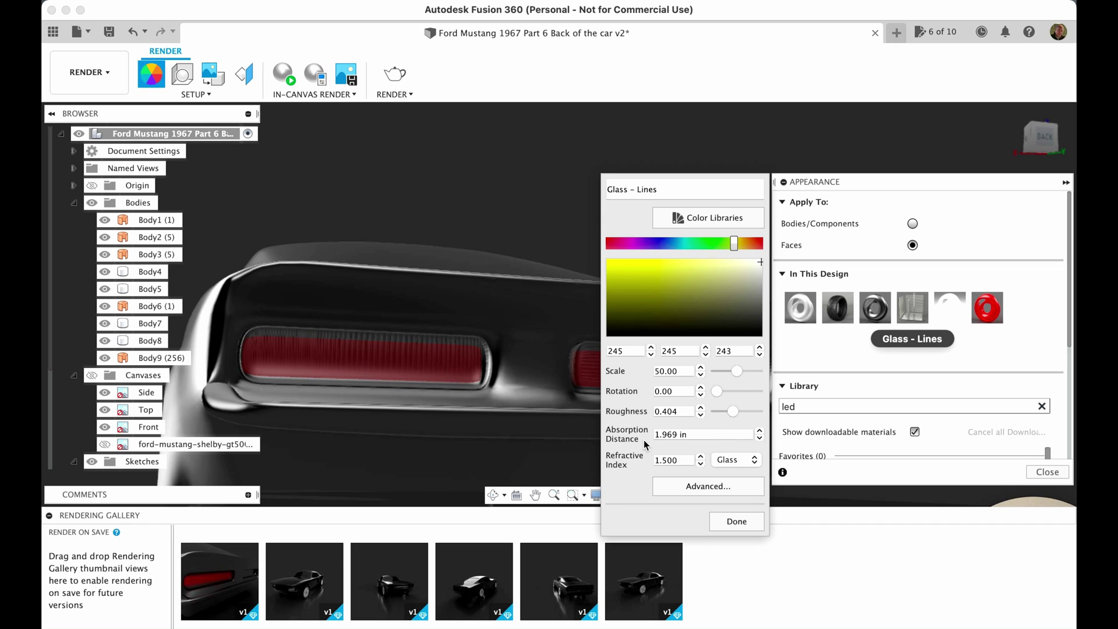
pyautogui.moveTo(735, 372)
pyautogui.mouseDown()
pyautogui.moveTo(727, 375)
pyautogui.moveTo(756, 373)
pyautogui.moveTo(741, 375)
pyautogui.mouseUp()
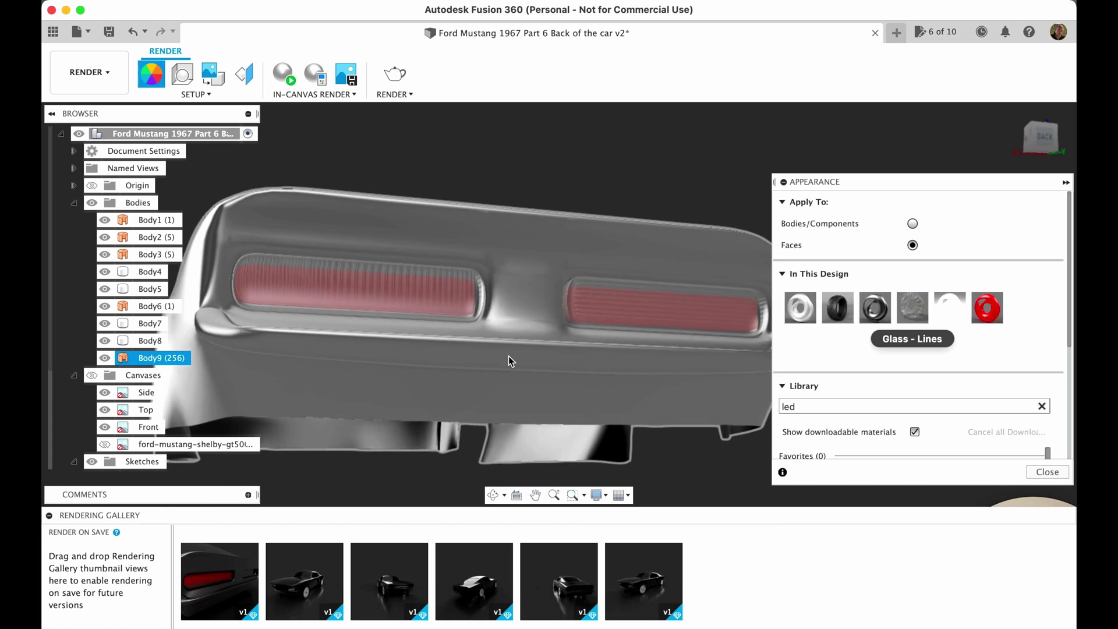
# Lower the Glass - Lines absorption distance to 0.369 in and its refractive index to 1.400
pyautogui.keyDown('shift'); pyautogui.moveTo(509, 359); pyautogui.dragTo(666, 361, button='middle'); pyautogui.keyUp('shift')
pyautogui.scroll(4, 666, 362)
pyautogui.rightClick(916, 310)
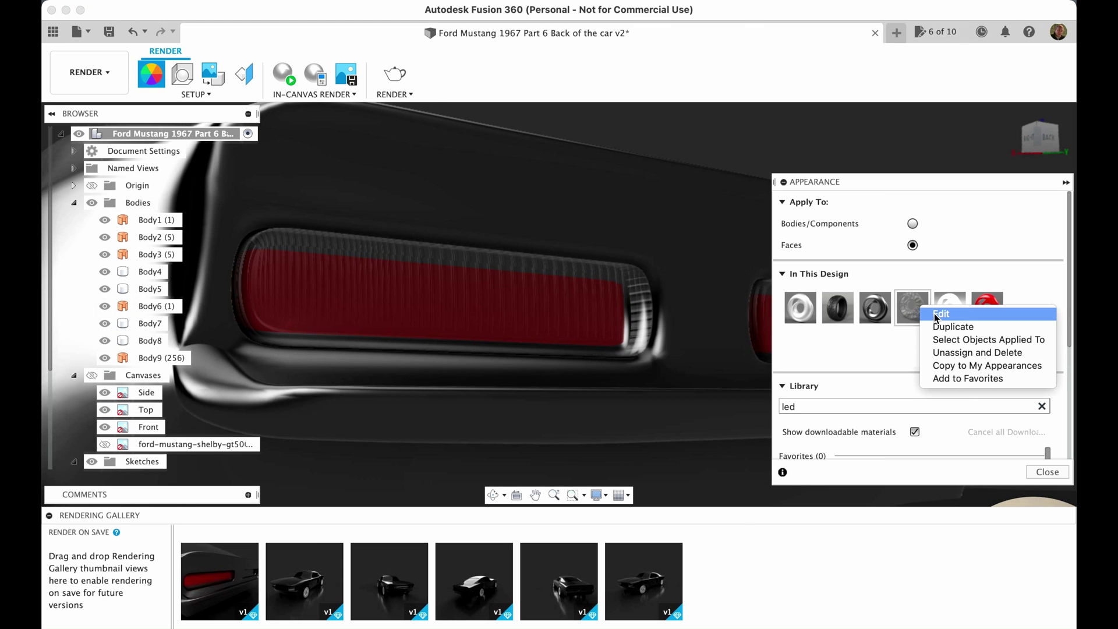
pyautogui.click(932, 354)
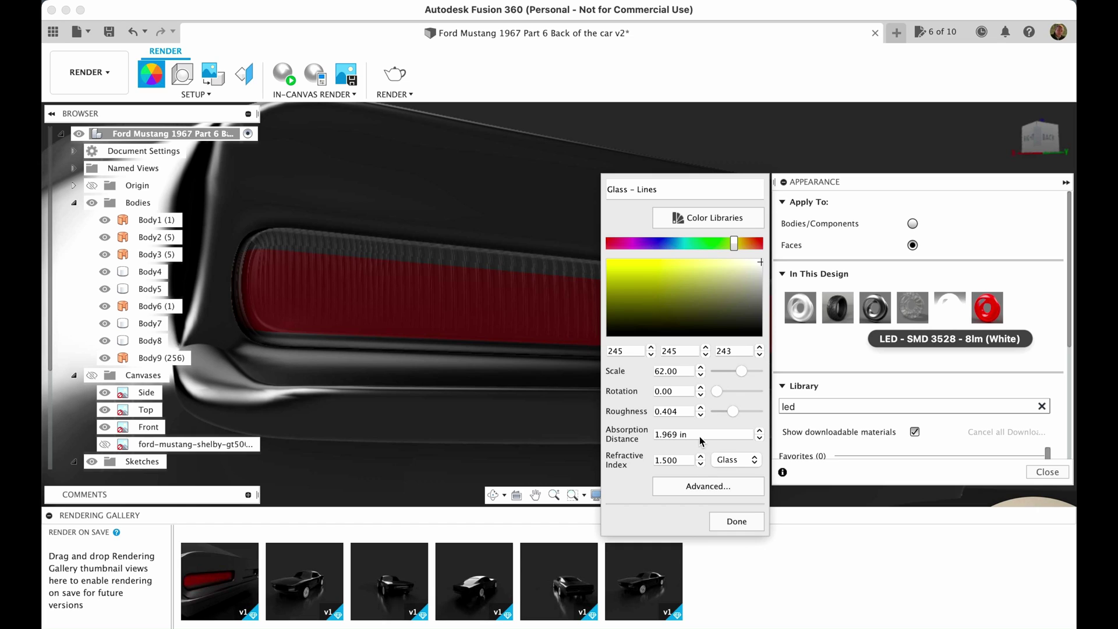
pyautogui.click(763, 439)
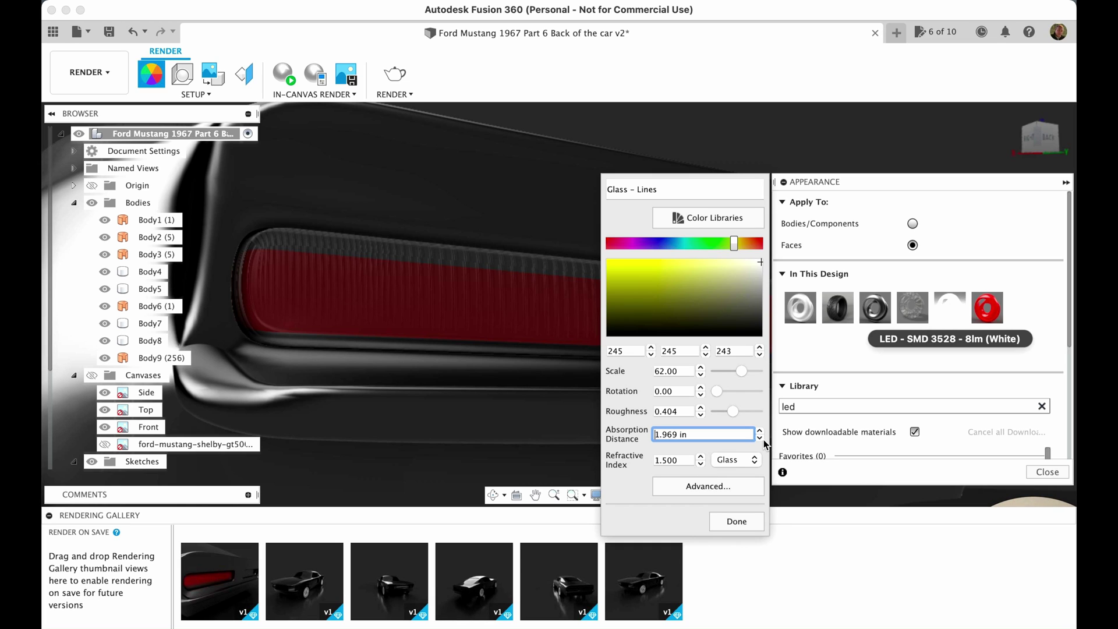
pyautogui.click(760, 440)
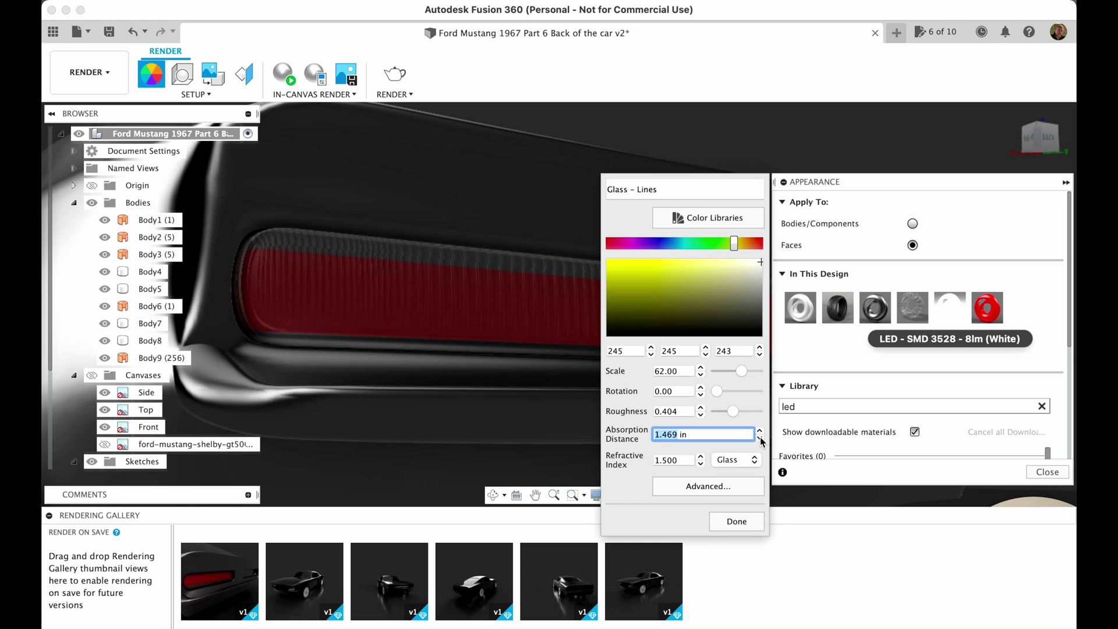
pyautogui.click(702, 464)
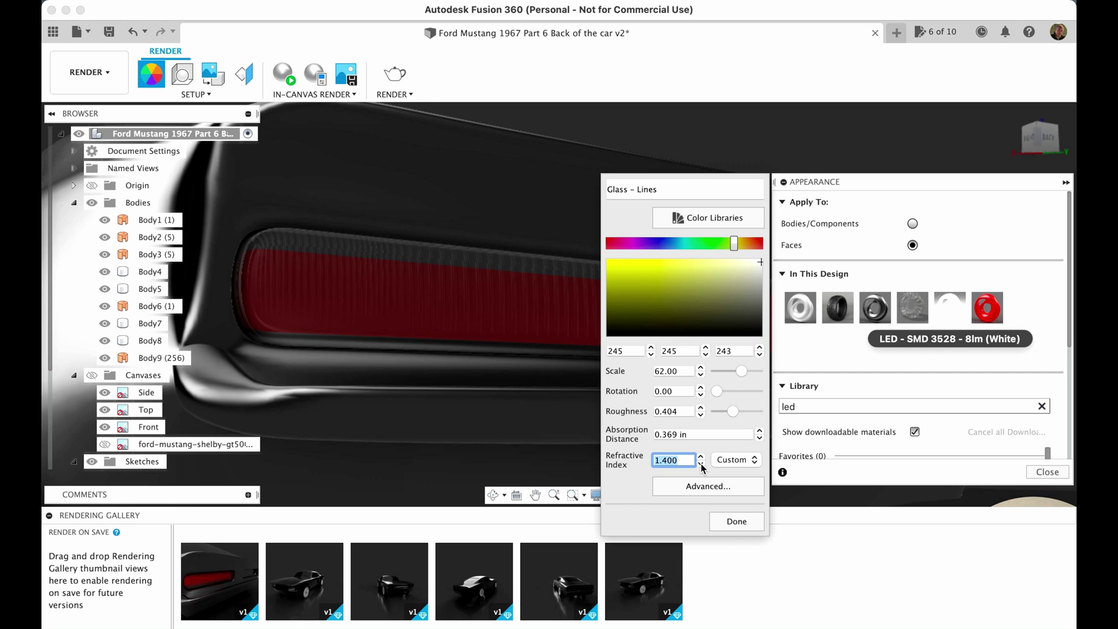
# Start the in-canvas render and check the red tail light faces through their glass covers
pyautogui.click(289, 80)
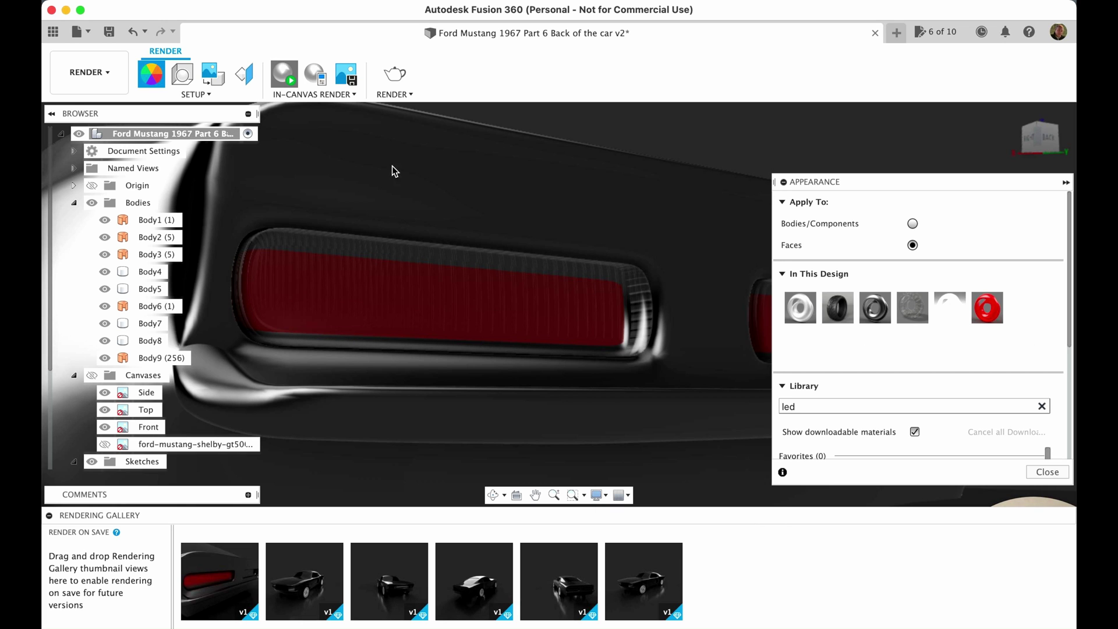
pyautogui.click(575, 292)
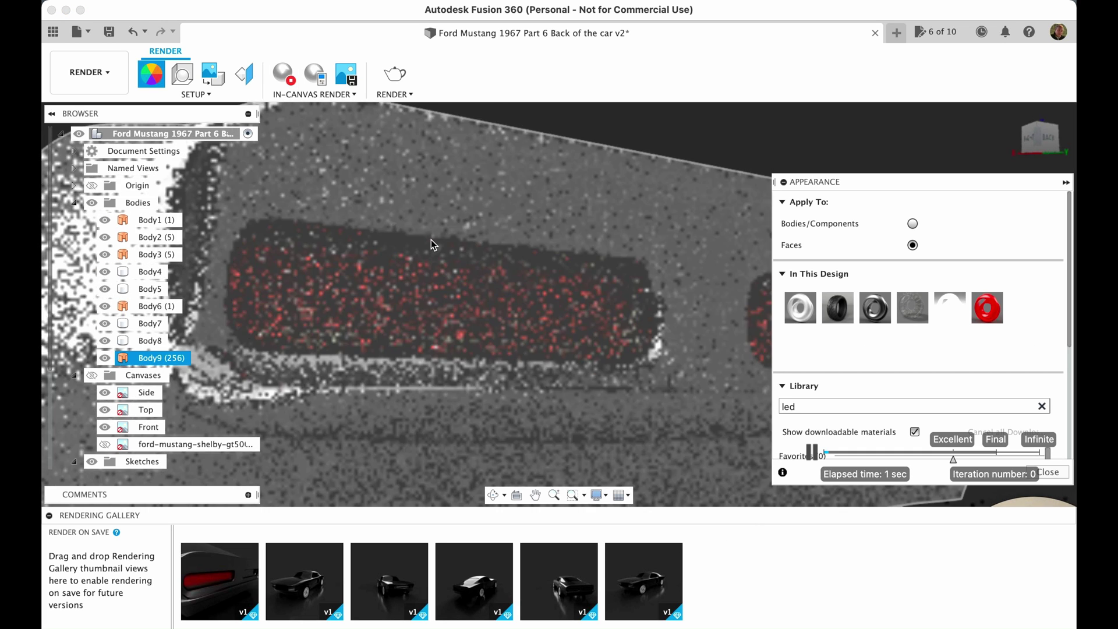
pyautogui.press('Escape')
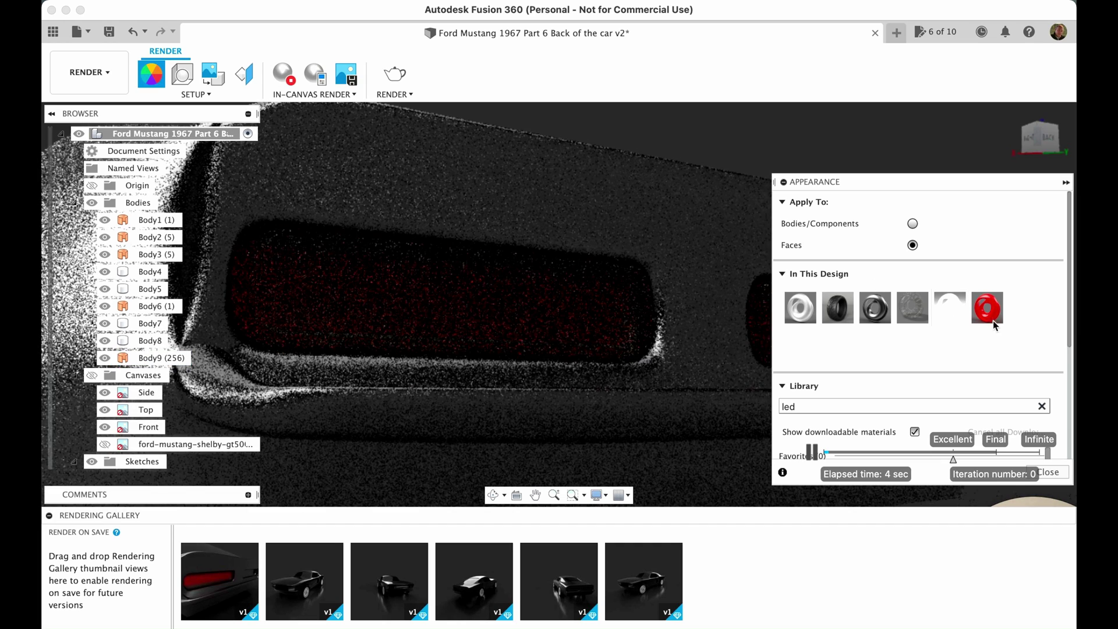
# Set the Glass - Lines refractive index to 1.320 and its absorption distance to .569 in
pyautogui.rightClick(919, 319)
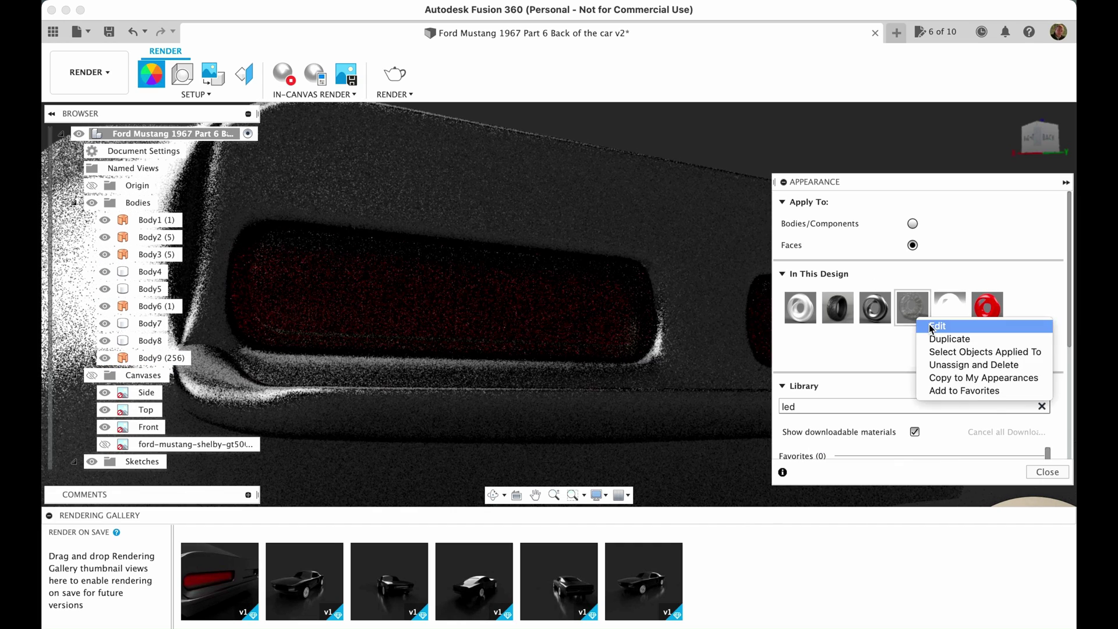
pyautogui.click(932, 324)
pyautogui.press('BackSpace')
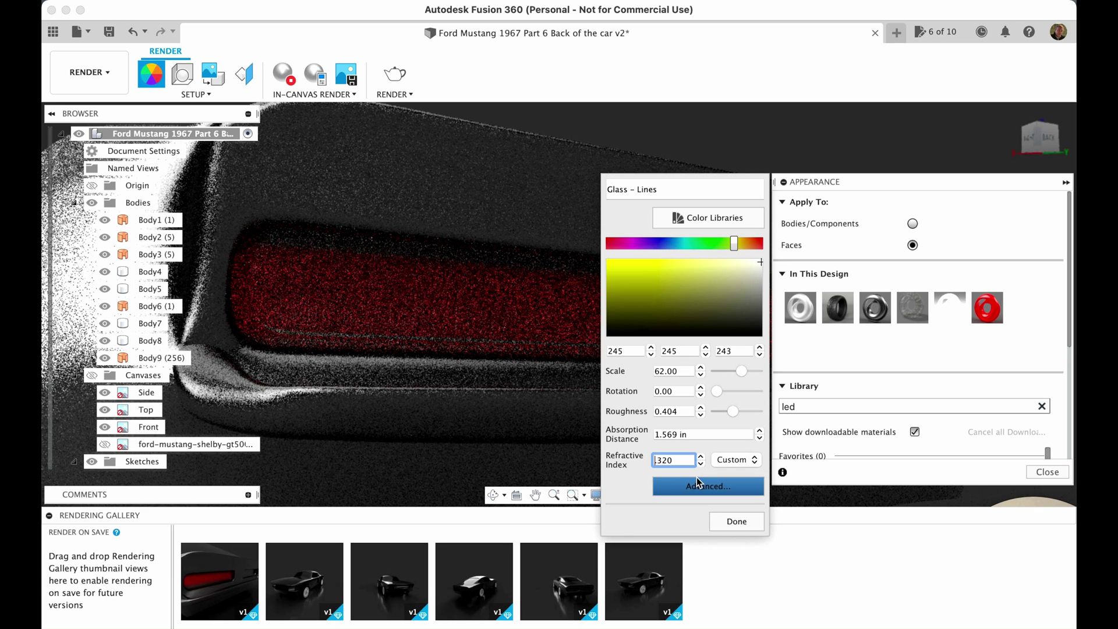
pyautogui.write('2')
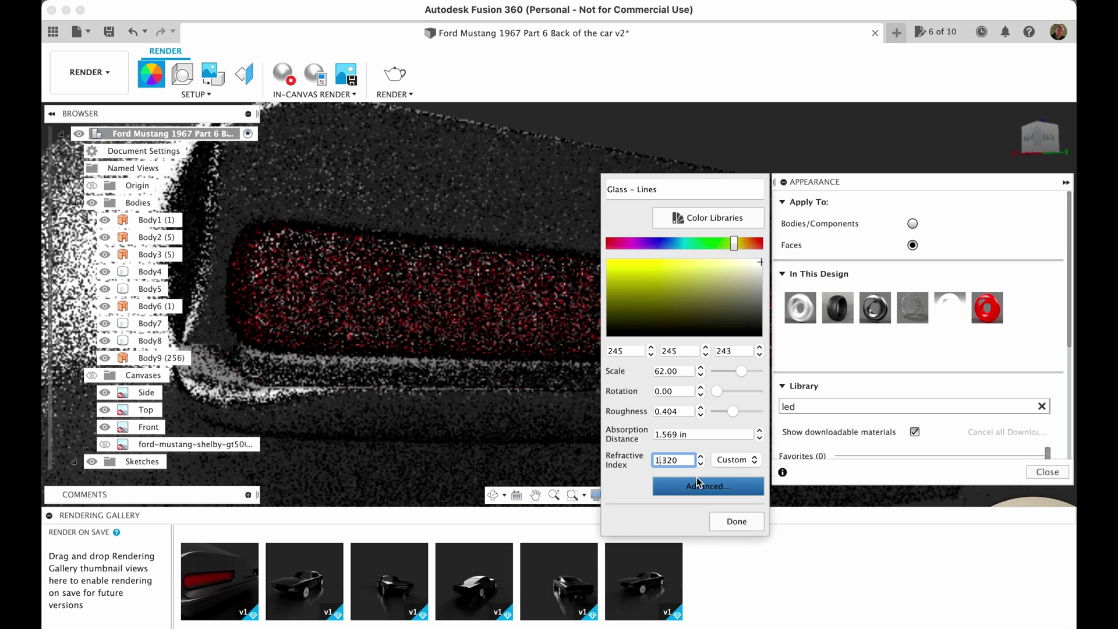
pyautogui.write('.')
pyautogui.click(661, 437)
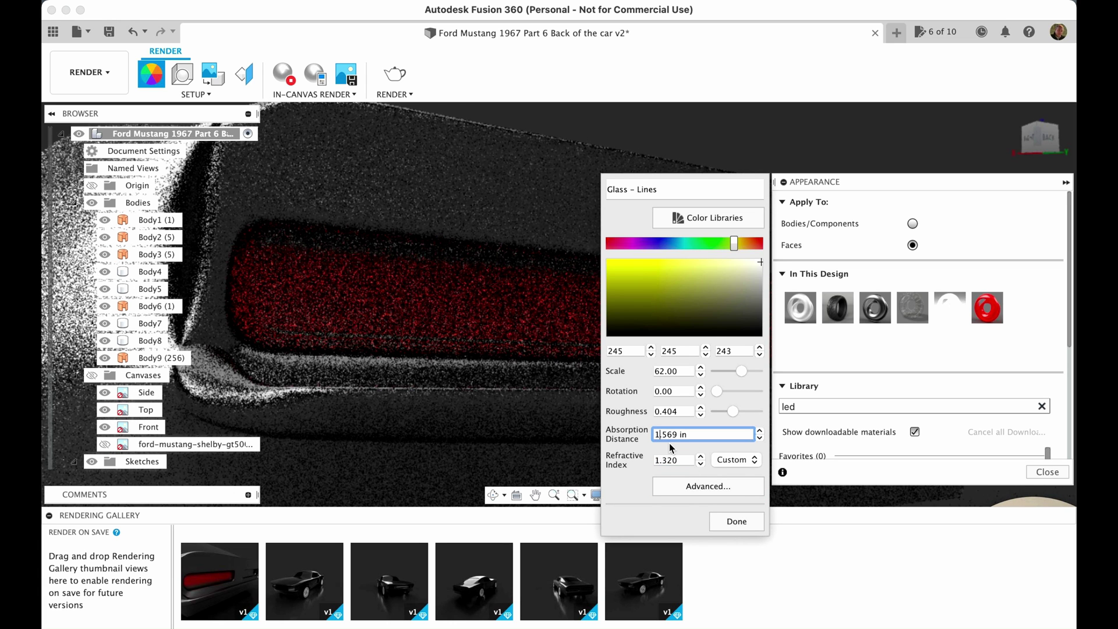
pyautogui.press('BackSpace')
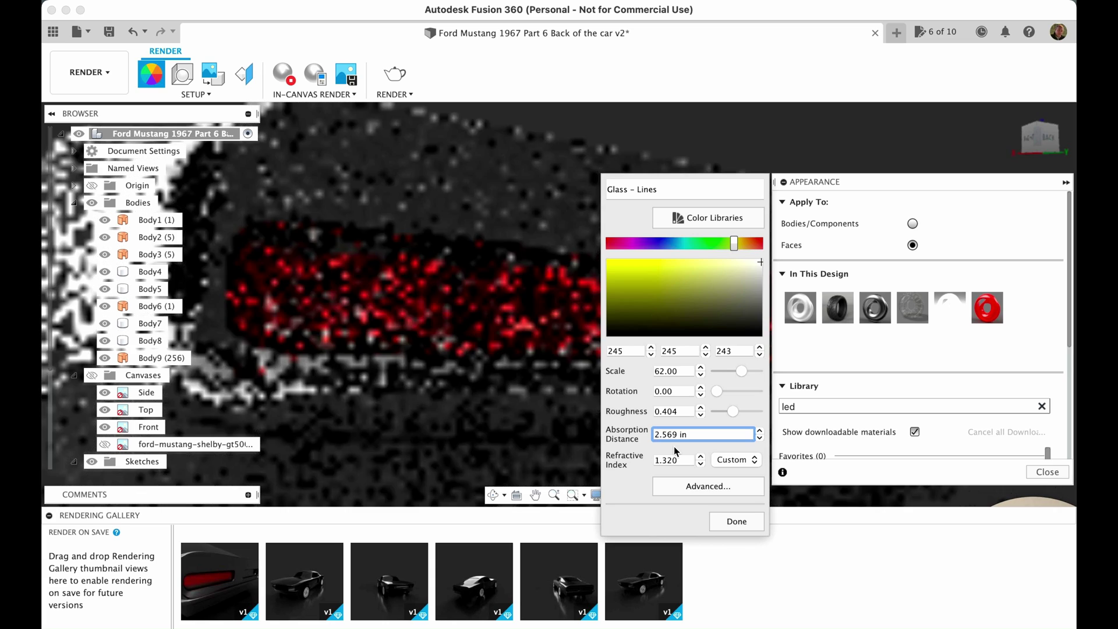
pyautogui.write('10')
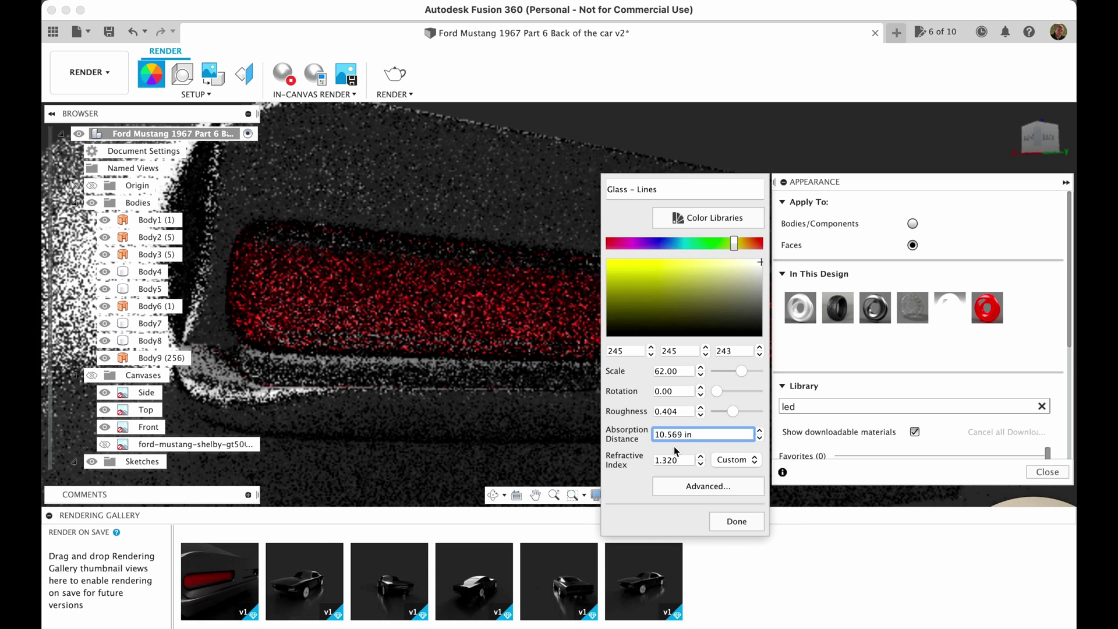
pyautogui.press('BackSpace')
pyautogui.press('BackSpace')
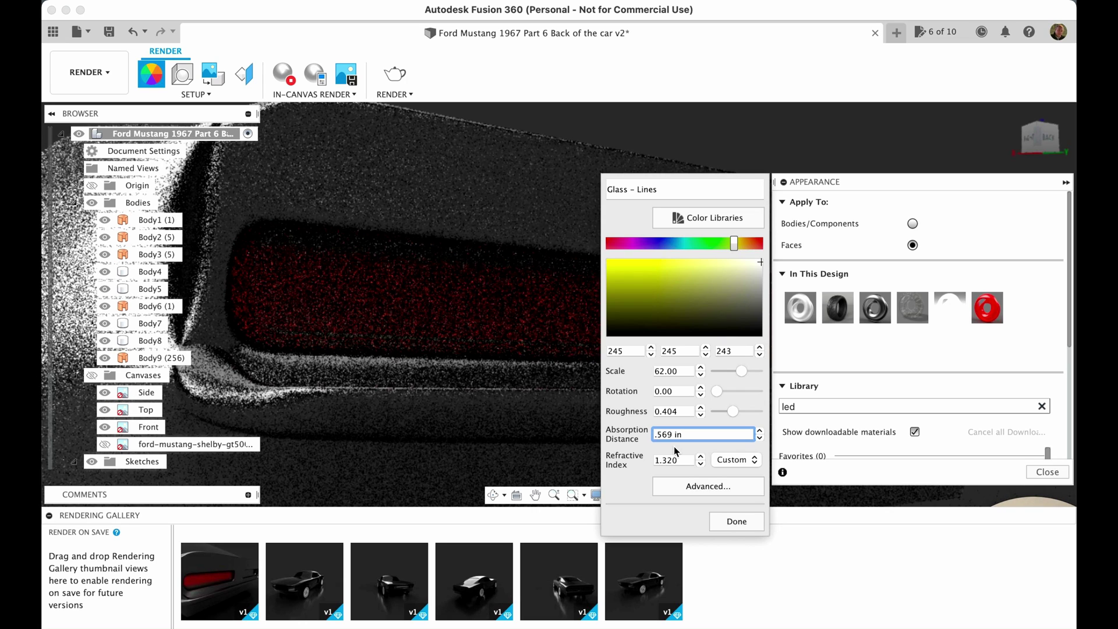
pyautogui.click(737, 521)
# Set the luminance of the LED (Red) appearance to 400 cd/m^2 and close the appearance settings
pyautogui.rightClick(992, 316)
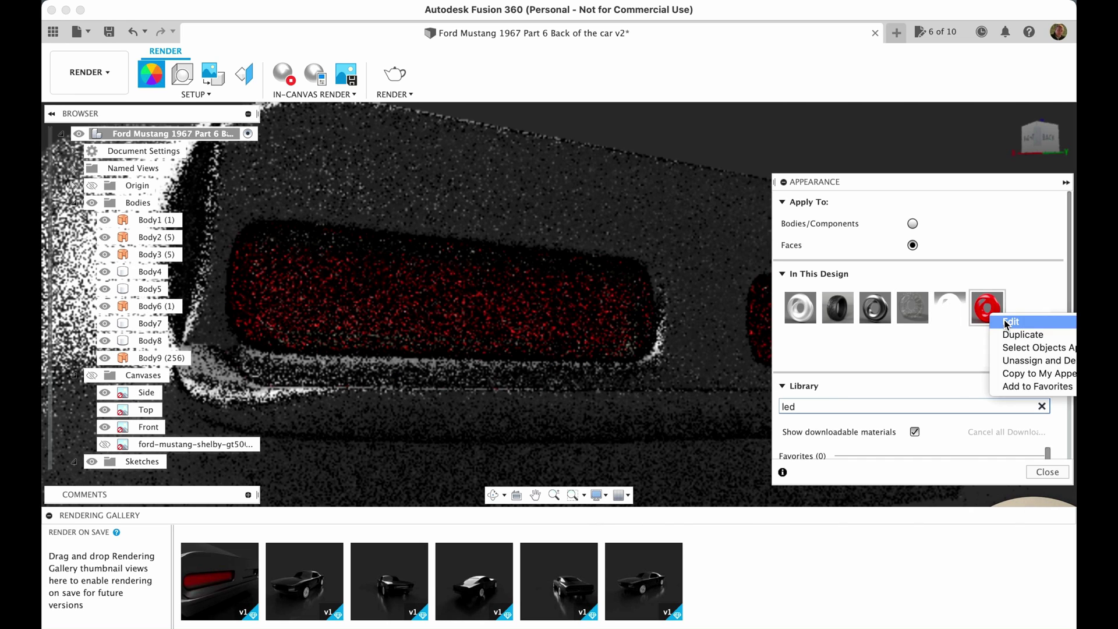
pyautogui.click(1011, 322)
pyautogui.click(702, 411)
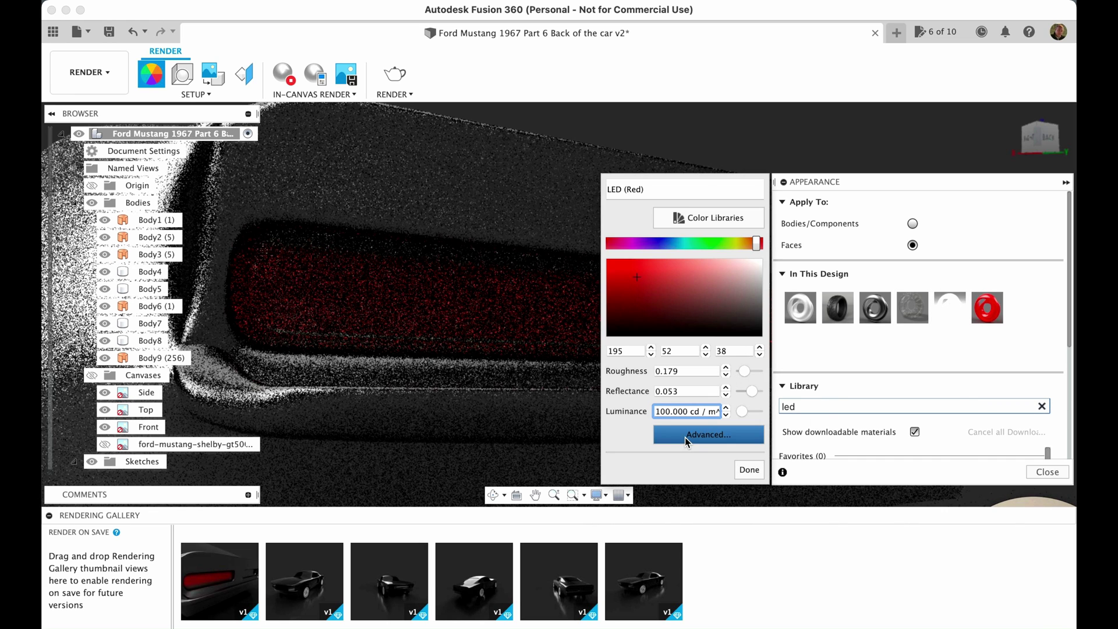
pyautogui.click(718, 411)
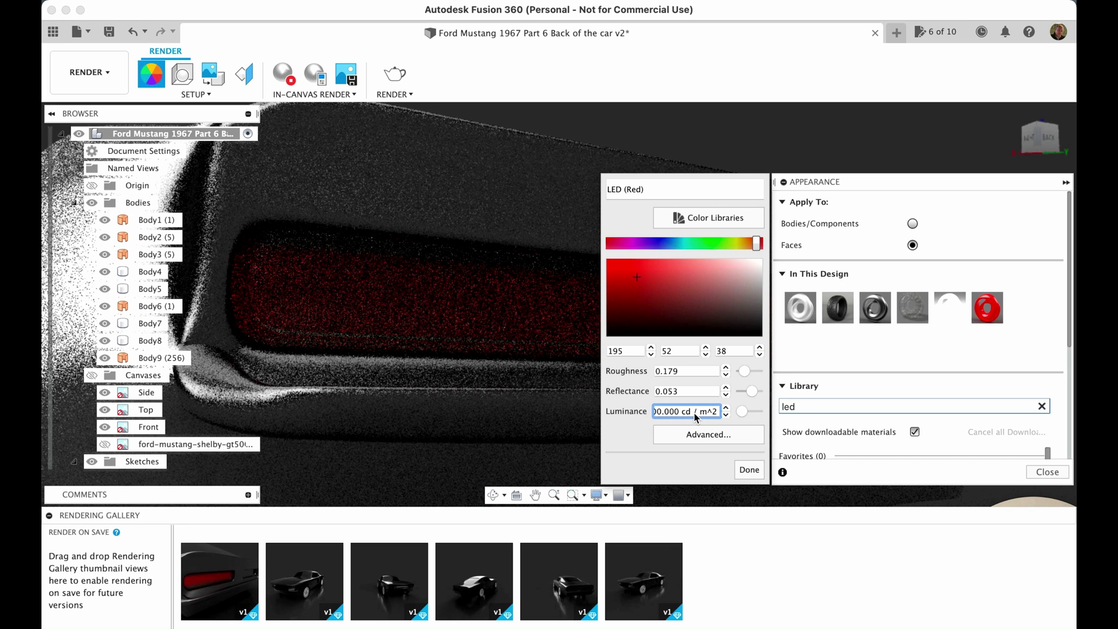
pyautogui.moveTo(687, 413); pyautogui.dragTo(642, 415)
pyautogui.click(668, 412)
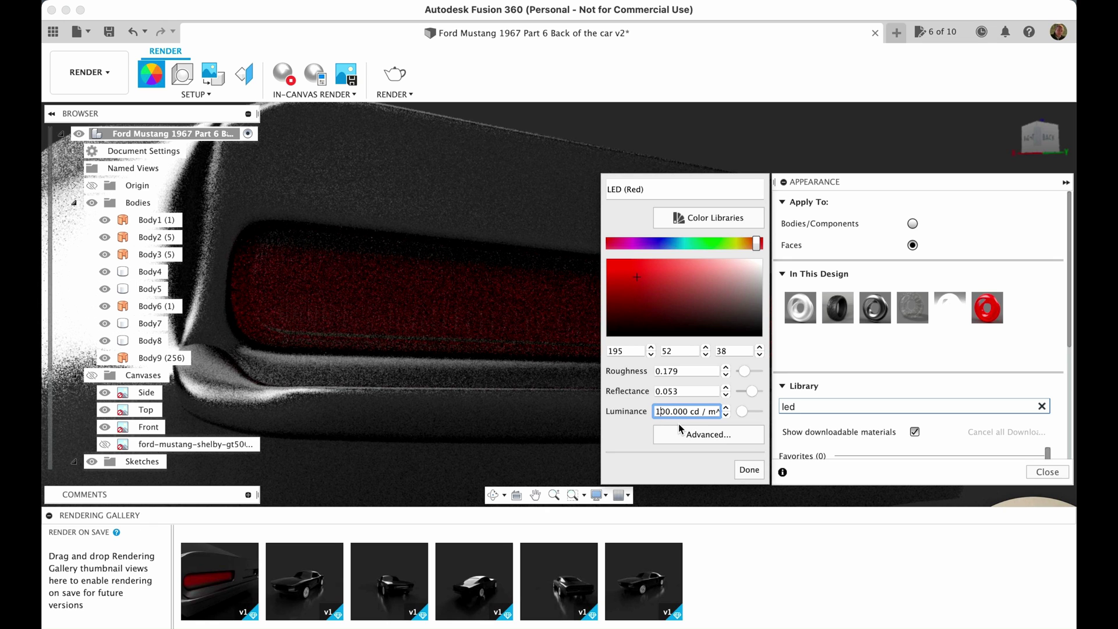
pyautogui.press('BackSpace')
pyautogui.write('2')
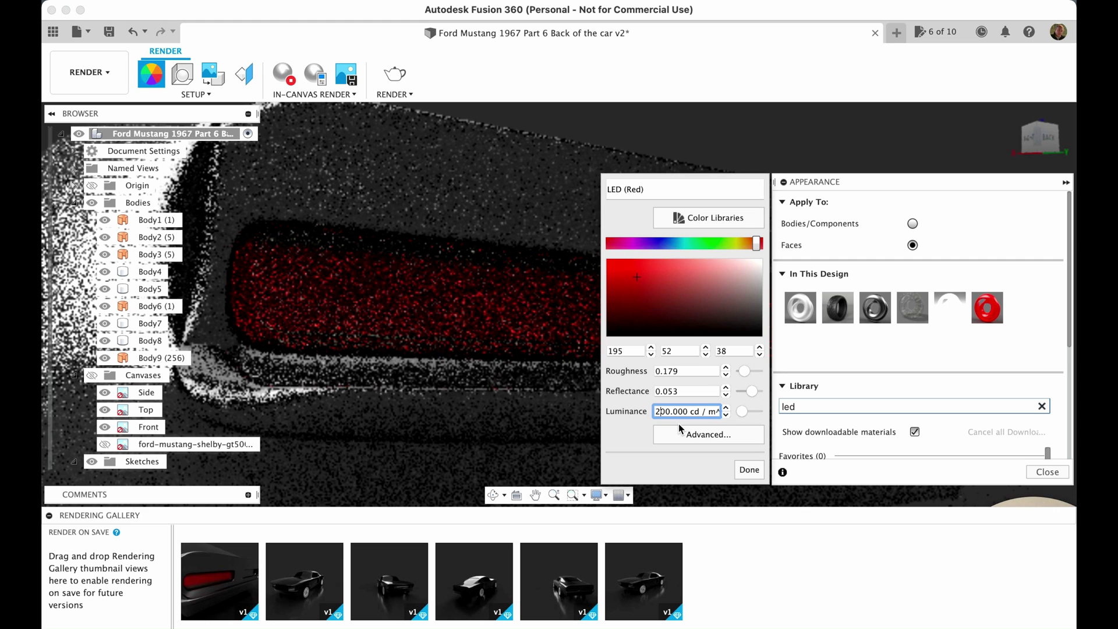
pyautogui.press('BackSpace')
pyautogui.write('3')
pyautogui.press('BackSpace')
pyautogui.write('4')
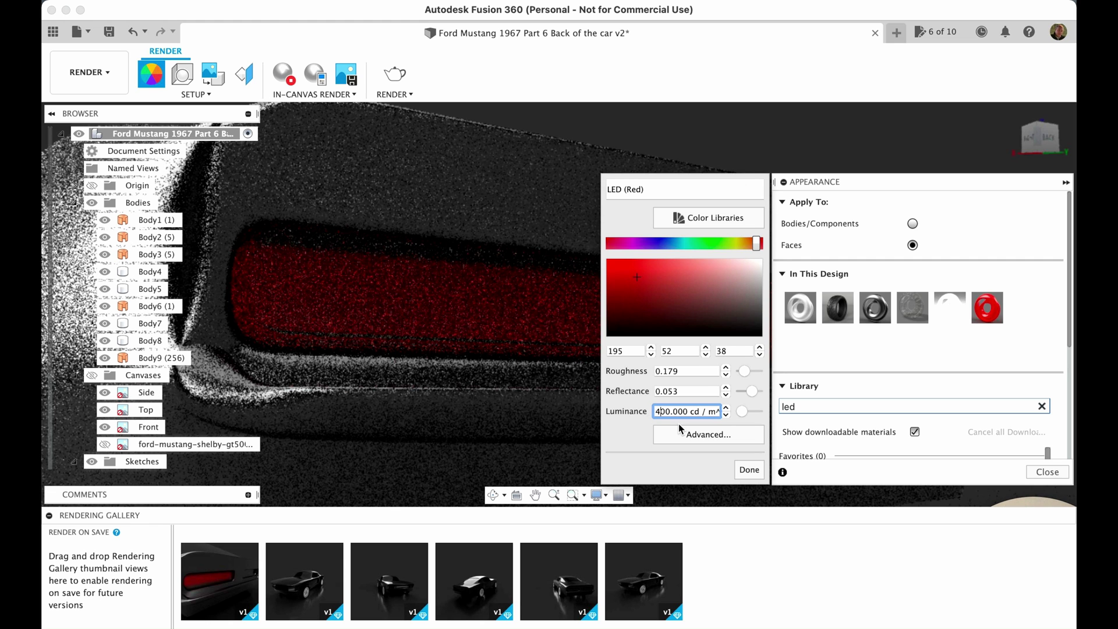
pyautogui.click(750, 469)
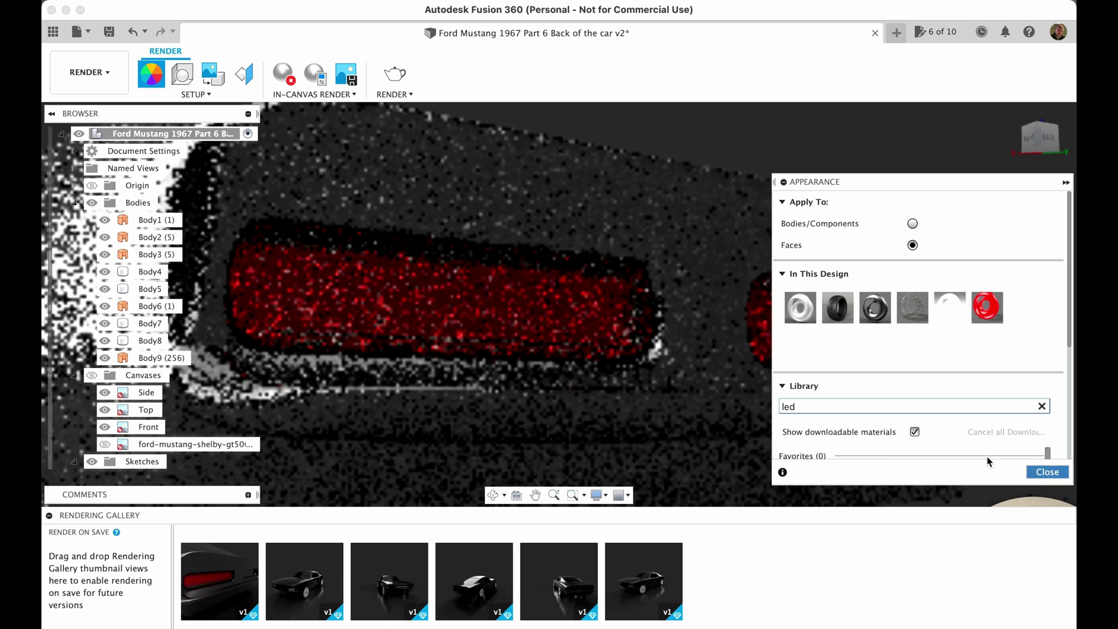
pyautogui.click(1048, 472)
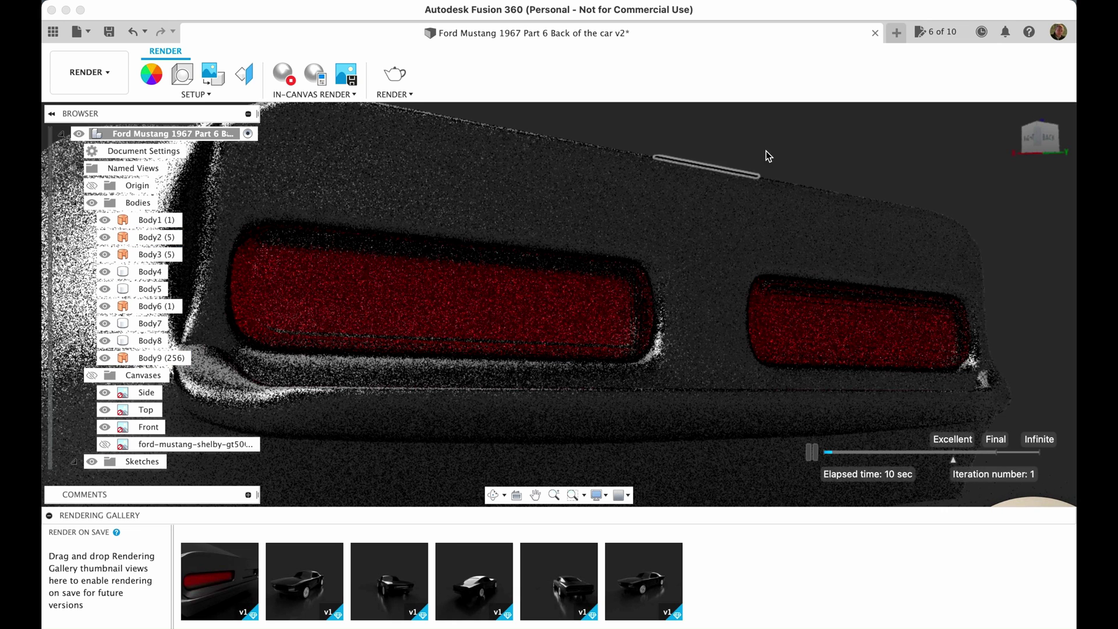
# Open the advanced properties of LED - SMD 3528 - 8lm (White) and restart the in-canvas render with the car's front in view
pyautogui.click(781, 198)
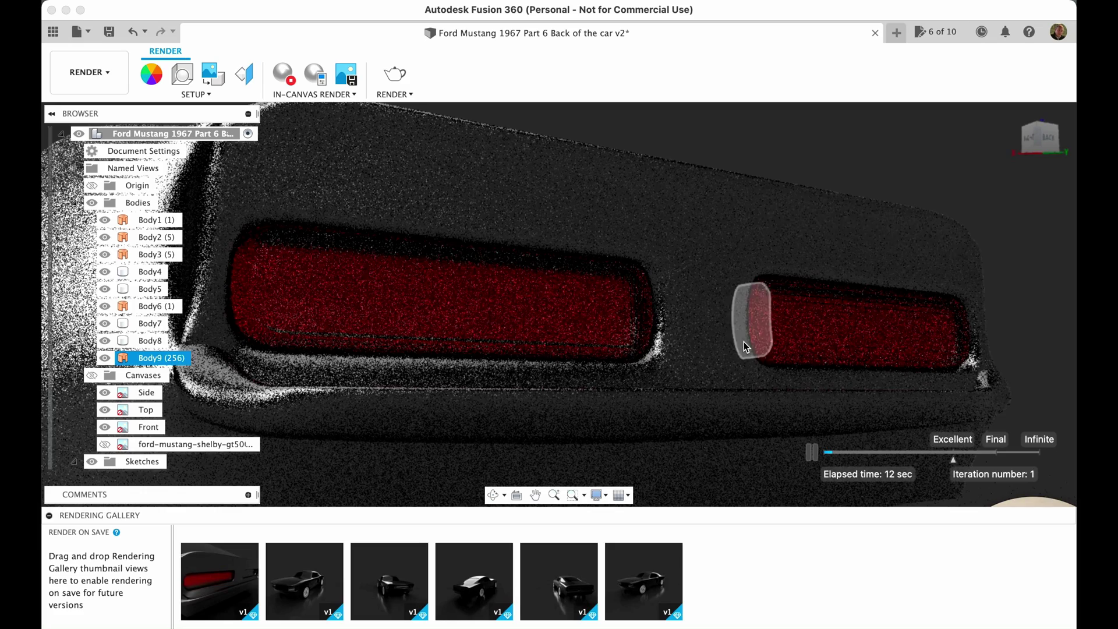
pyautogui.click(565, 327)
pyautogui.scroll(-5, 565, 327)
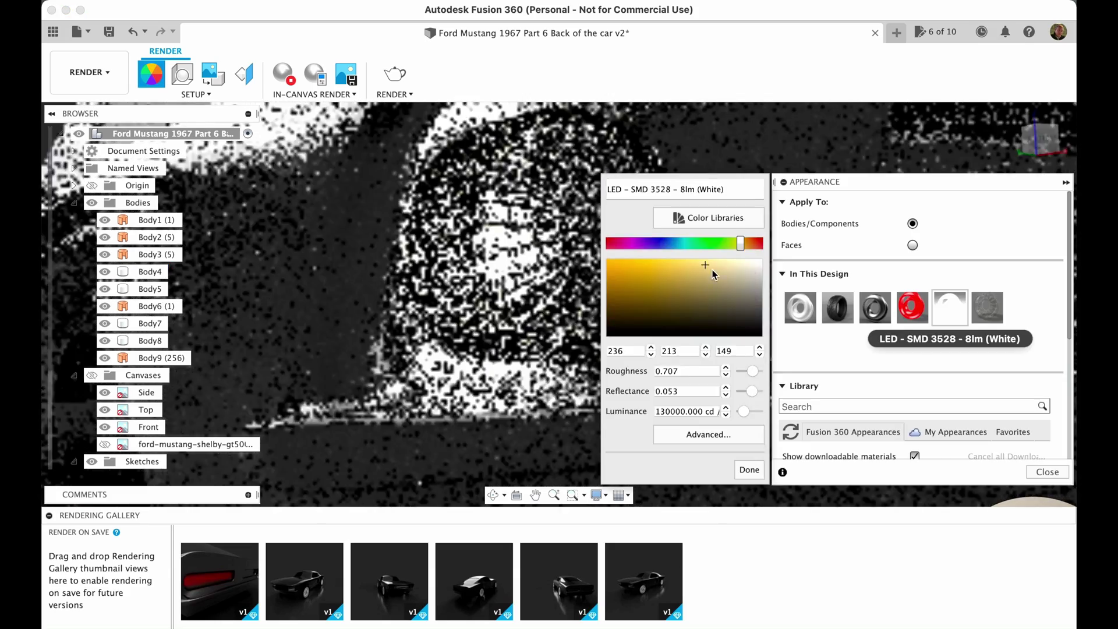
pyautogui.click(708, 435)
pyautogui.click(283, 74)
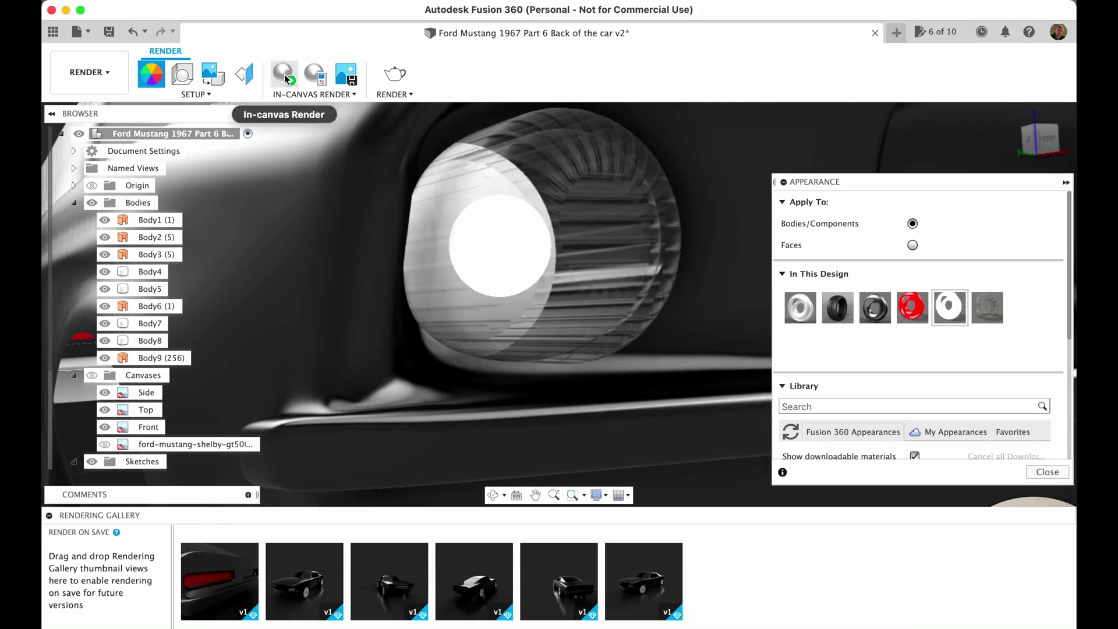
pyautogui.click(286, 78)
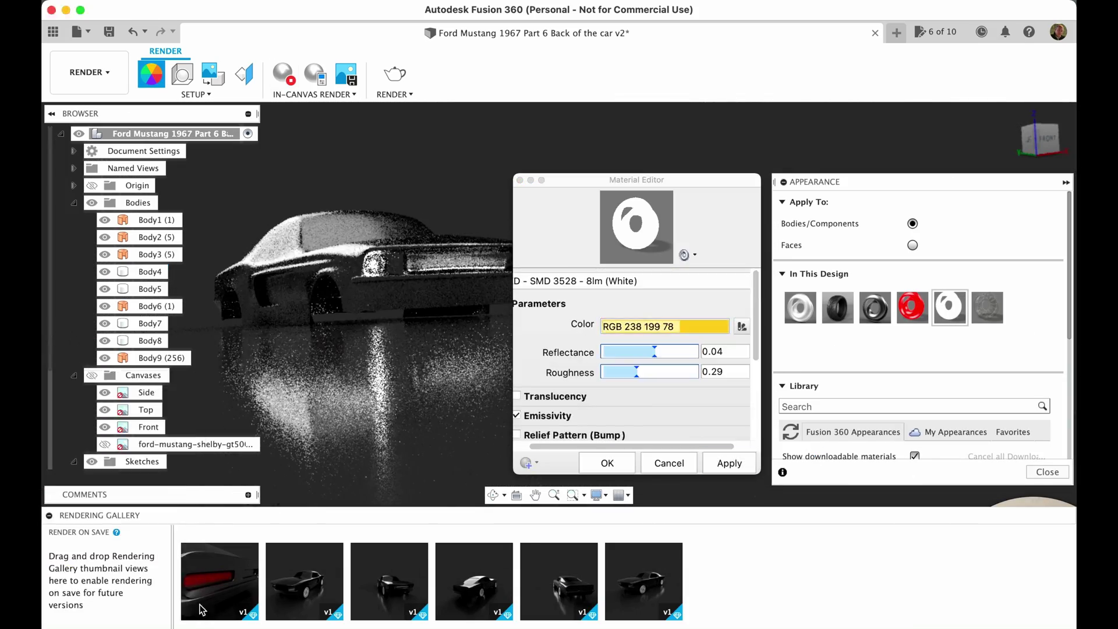
# Give the white headlight LED reflectance 0.05, roughness 0.37 and emissivity filter color RGB 255 226 179, and view the lit car front
pyautogui.moveTo(655, 351)
pyautogui.mouseDown()
pyautogui.moveTo(640, 351)
pyautogui.moveTo(667, 351)
pyautogui.mouseUp()
pyautogui.moveTo(636, 372); pyautogui.dragTo(645, 372)
pyautogui.click(719, 464)
pyautogui.scroll(-3, 644, 394)
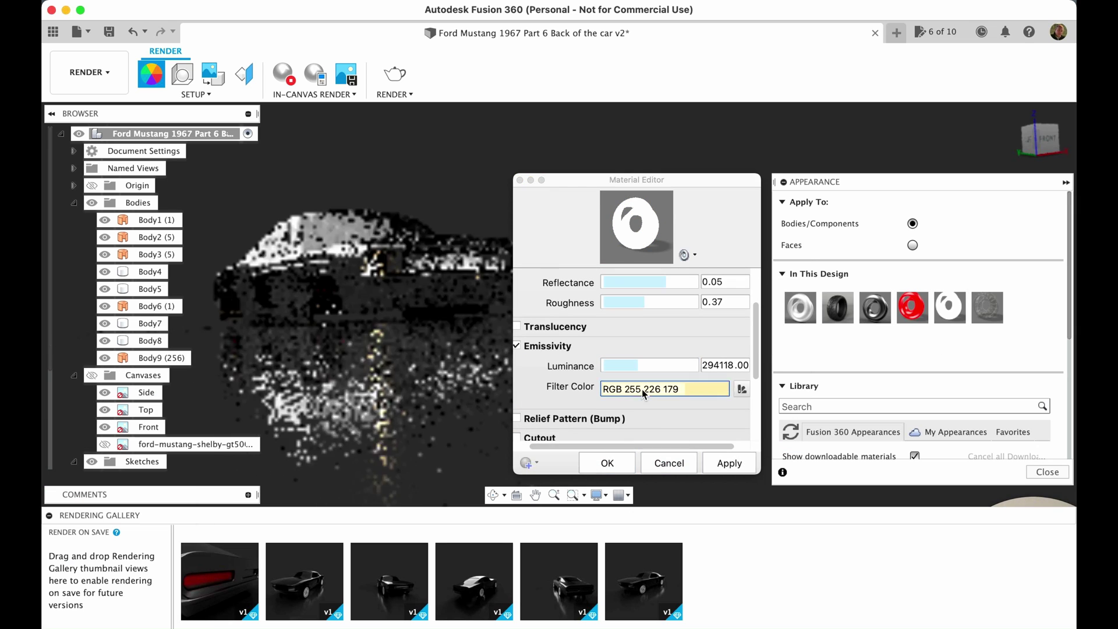
pyautogui.click(608, 463)
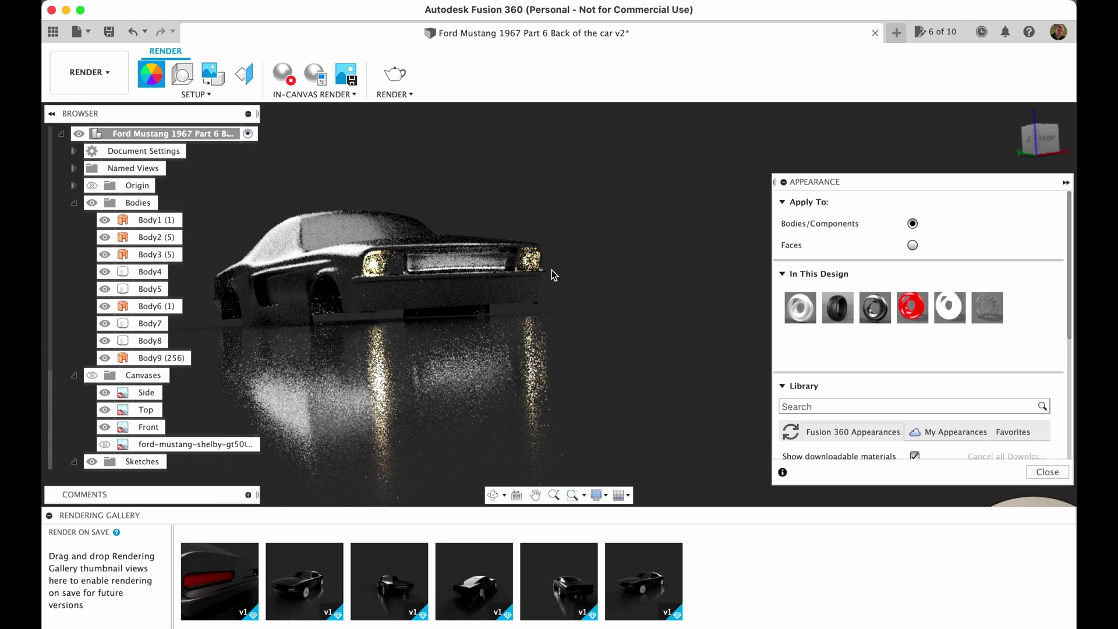
pyautogui.click(1052, 473)
pyautogui.keyDown('shift'); pyautogui.moveTo(1002, 233); pyautogui.dragTo(789, 347, button='middle'); pyautogui.keyUp('shift')
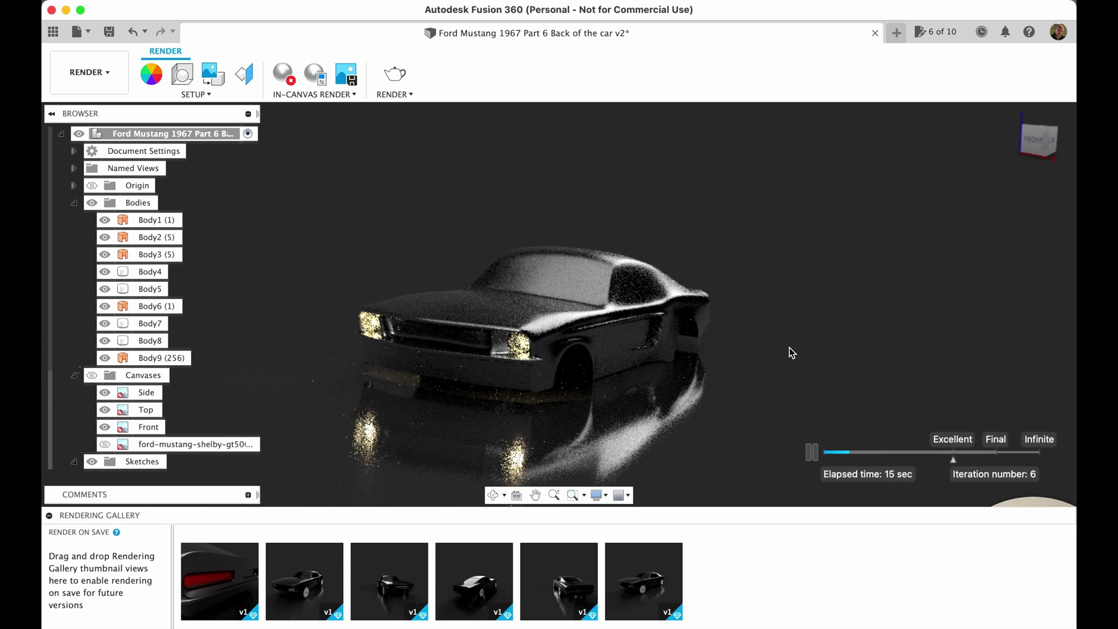
# Turn the rendered car to its rear three-quarter view and make the Wheels ALL component visible in the in-canvas render
pyautogui.click(1059, 136)
pyautogui.moveTo(819, 337); pyautogui.dragTo(764, 280, button='middle')
pyautogui.keyDown('shift'); pyautogui.moveTo(749, 372); pyautogui.dragTo(747, 333, button='middle'); pyautogui.keyUp('shift')
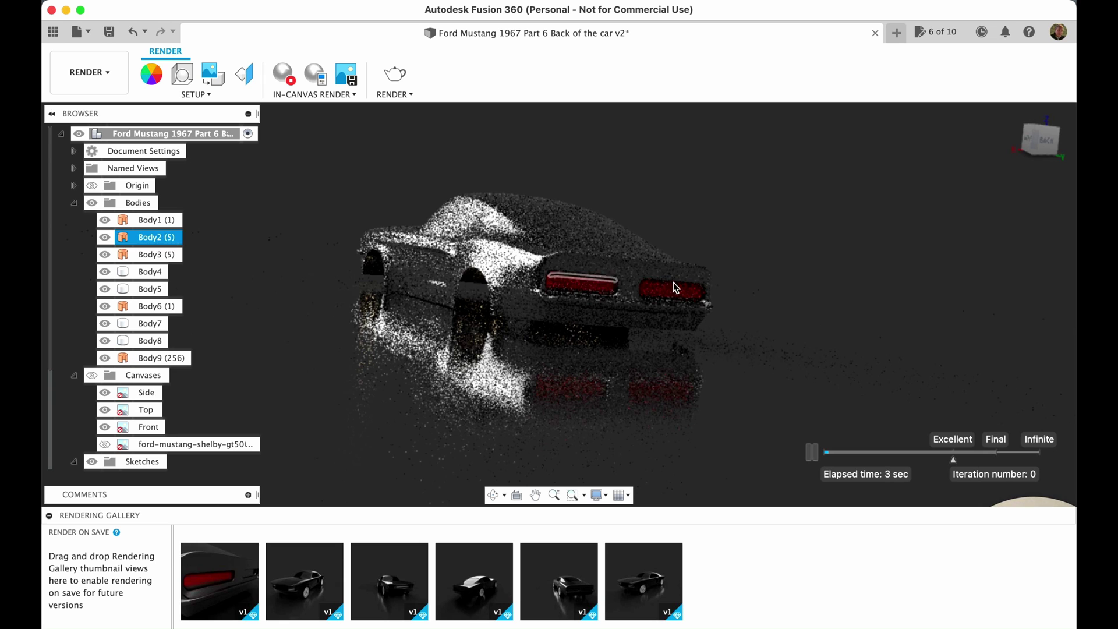
pyautogui.click(450, 225)
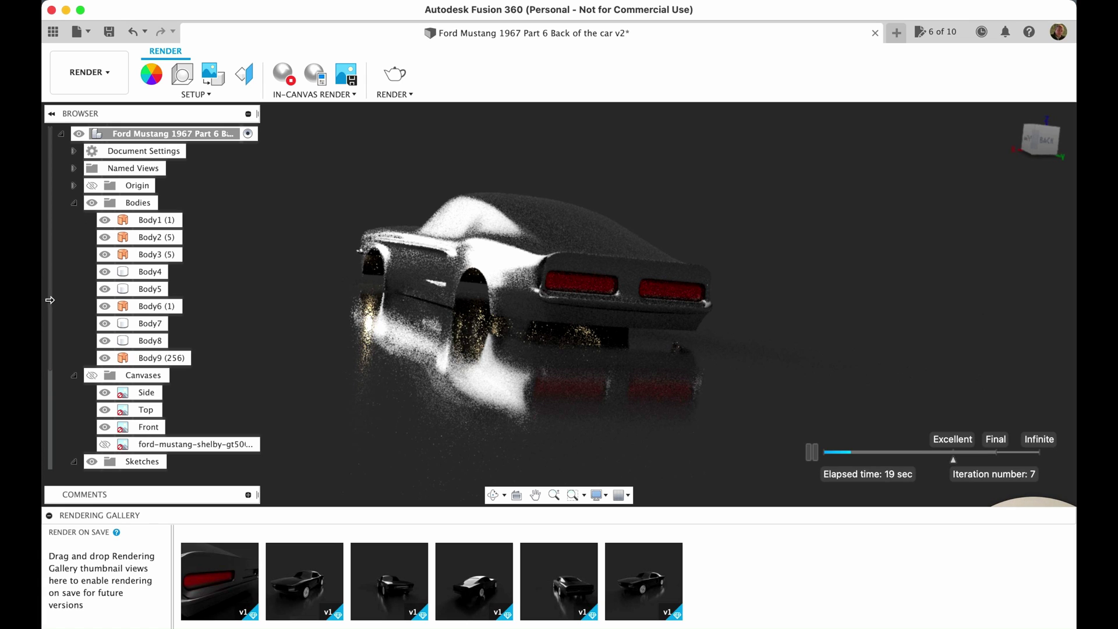
pyautogui.scroll(-2, 146, 344)
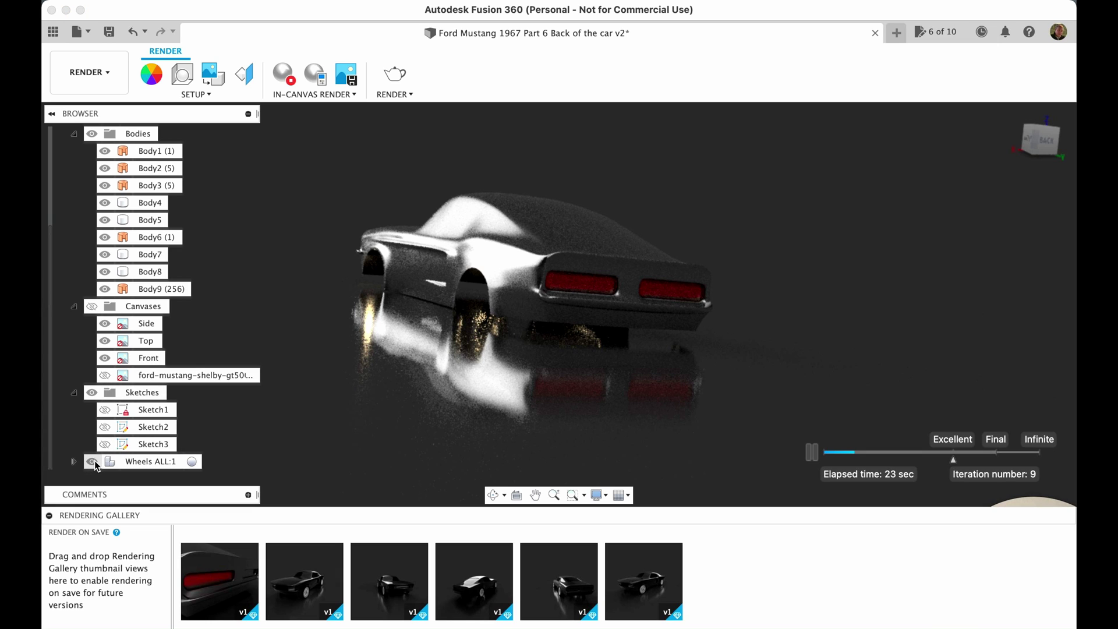
pyautogui.click(477, 315)
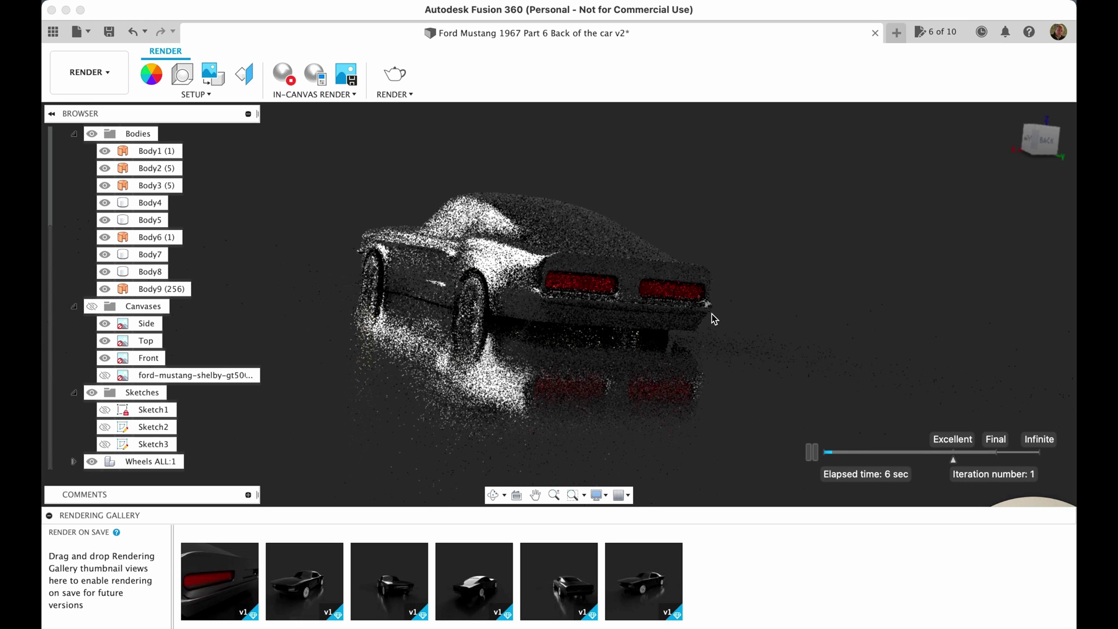
# Switch from the Render workspace to the Design workspace and examine the headlight at the car's front corner up close
pyautogui.click(106, 74)
pyautogui.click(104, 110)
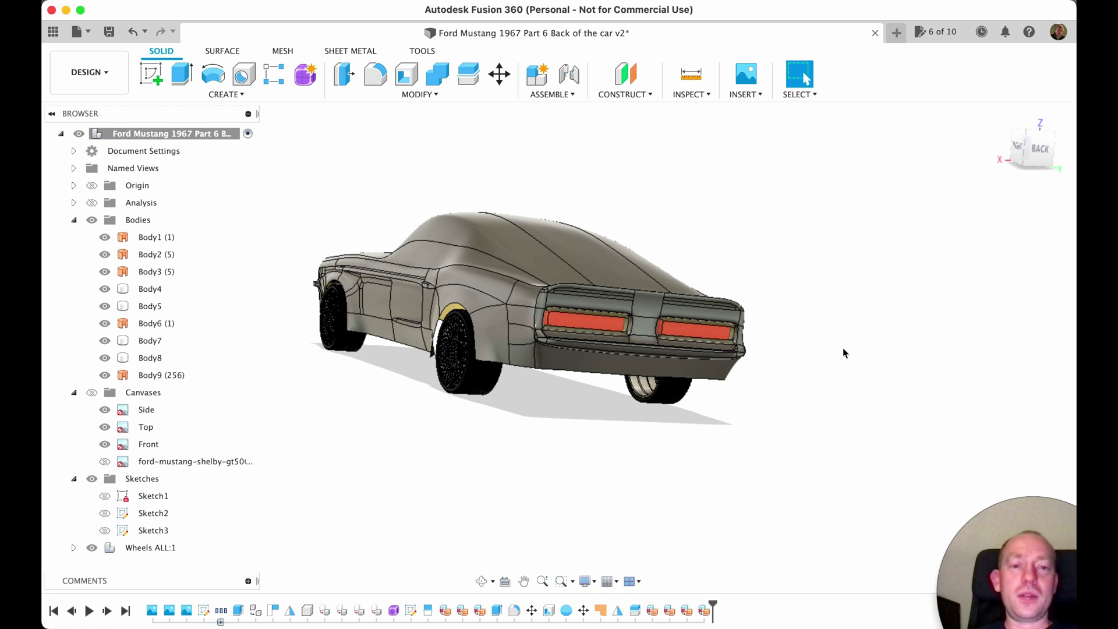
pyautogui.keyDown('shift'); pyautogui.moveTo(425, 430); pyautogui.dragTo(615, 458, button='middle'); pyautogui.keyUp('shift')
pyautogui.scroll(5, 597, 406)
pyautogui.keyDown('shift'); pyautogui.moveTo(740, 437); pyautogui.dragTo(749, 269, button='middle'); pyautogui.keyUp('shift')
pyautogui.moveTo(756, 249); pyautogui.dragTo(488, 332)
pyautogui.press('Escape')
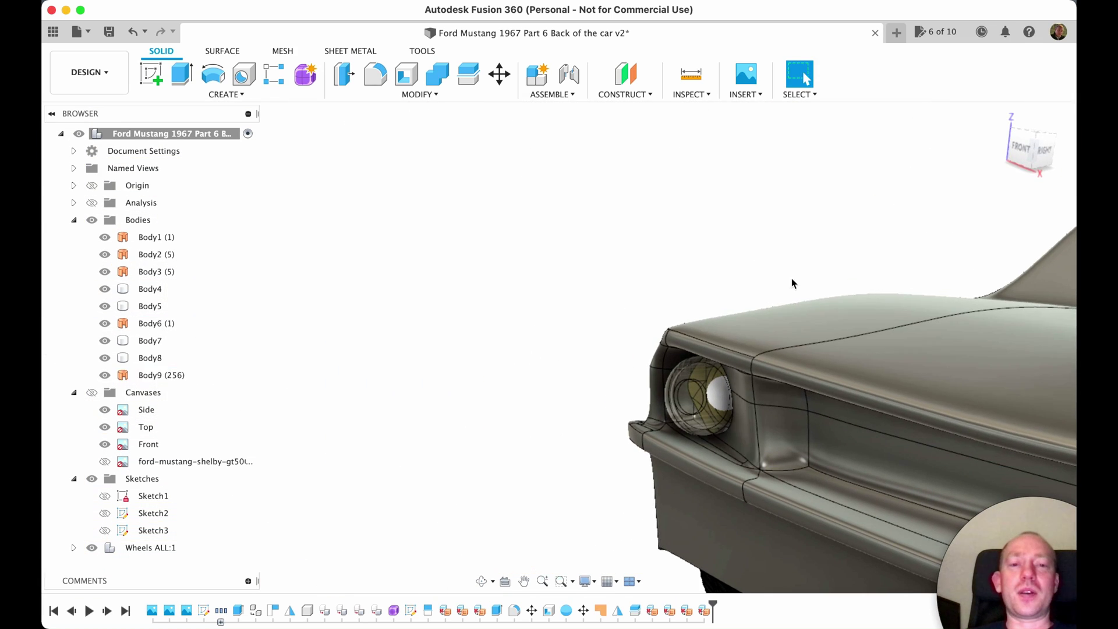
pyautogui.click(693, 411)
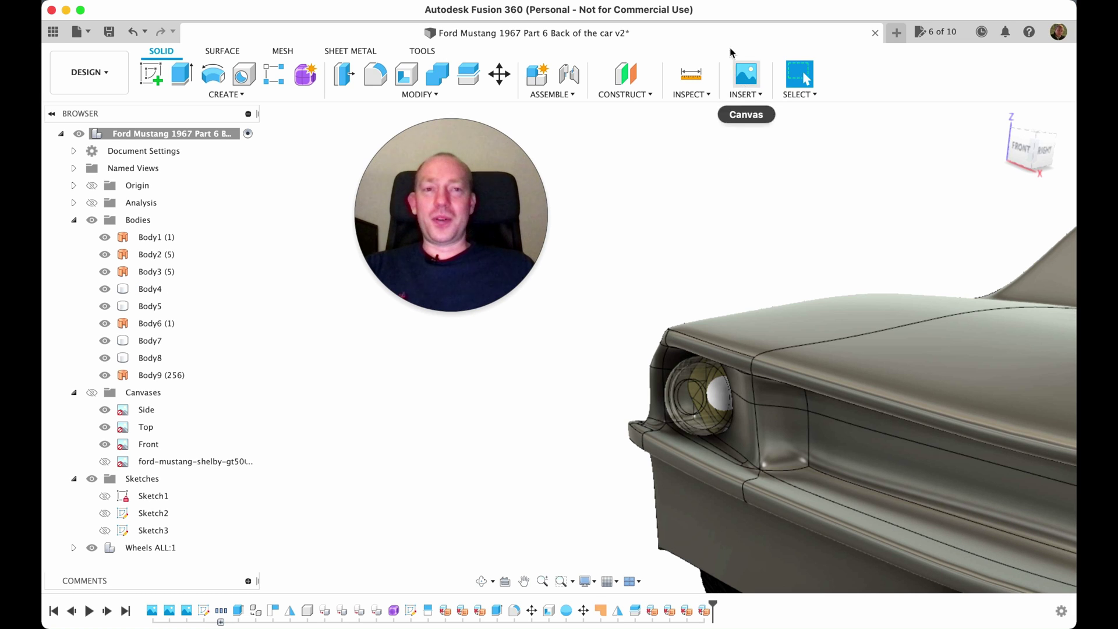
pyautogui.click(707, 1)
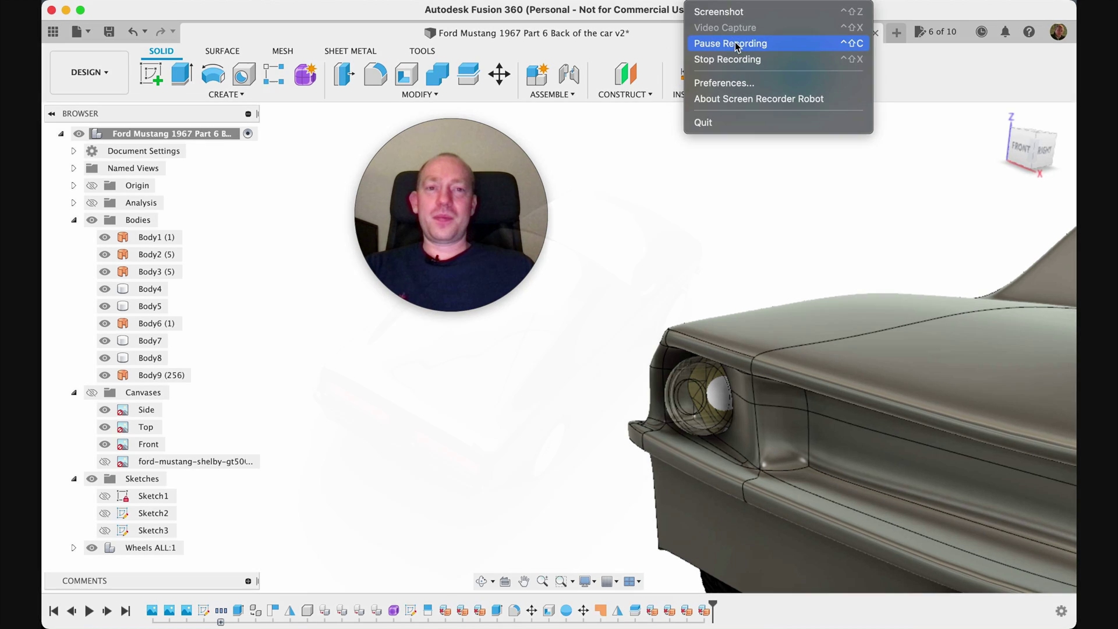